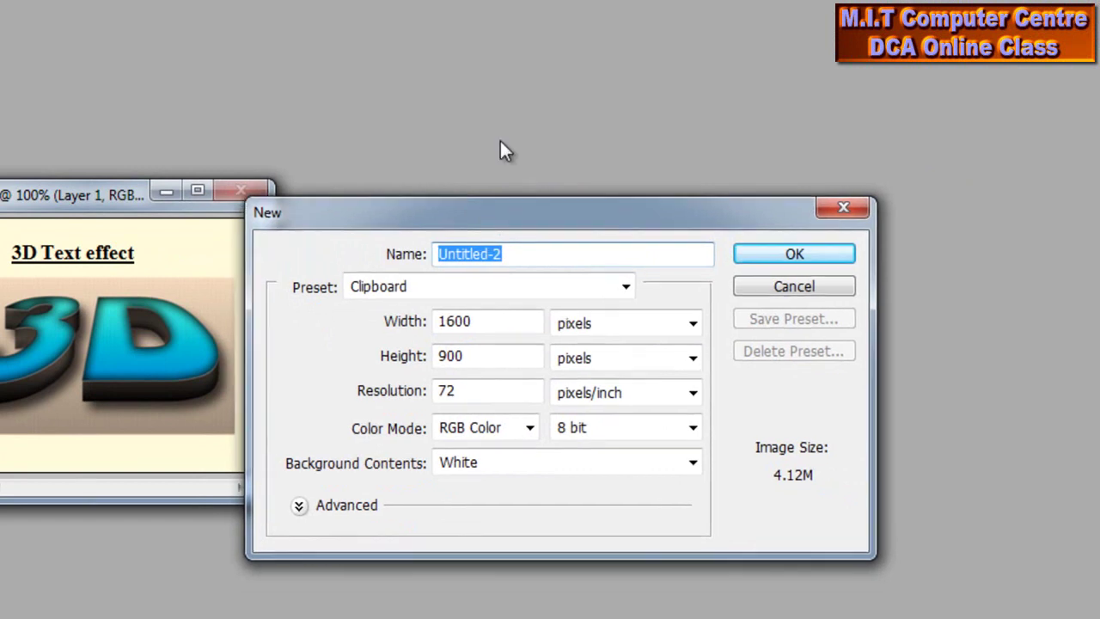
# - Create a new document from the 640 x 480 preset in RGB Color
pyautogui.click(541, 170)
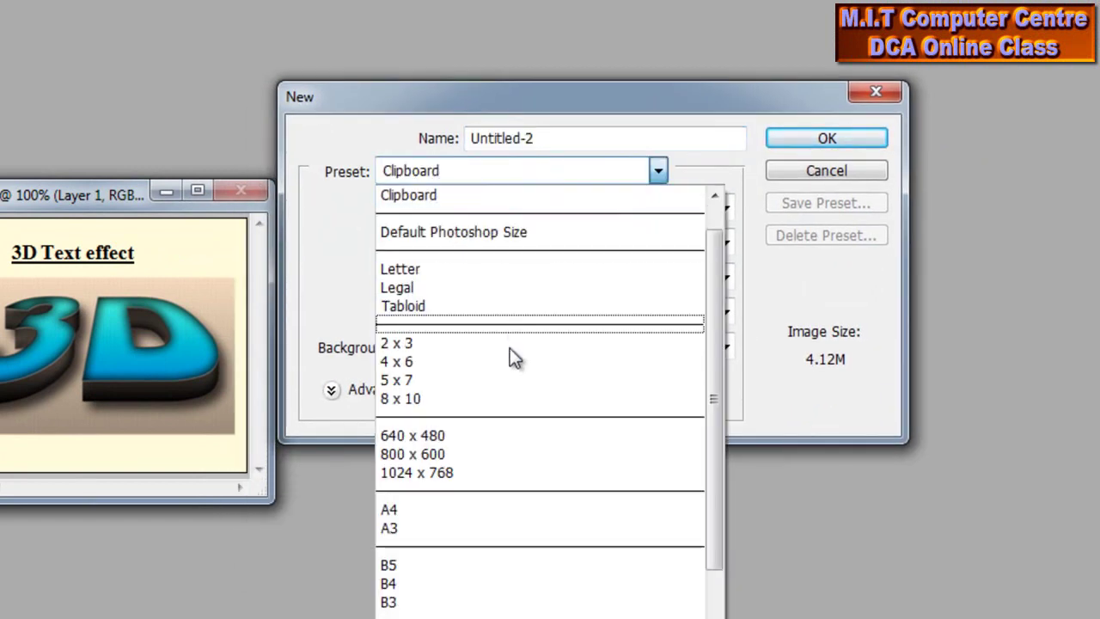
pyautogui.click(504, 433)
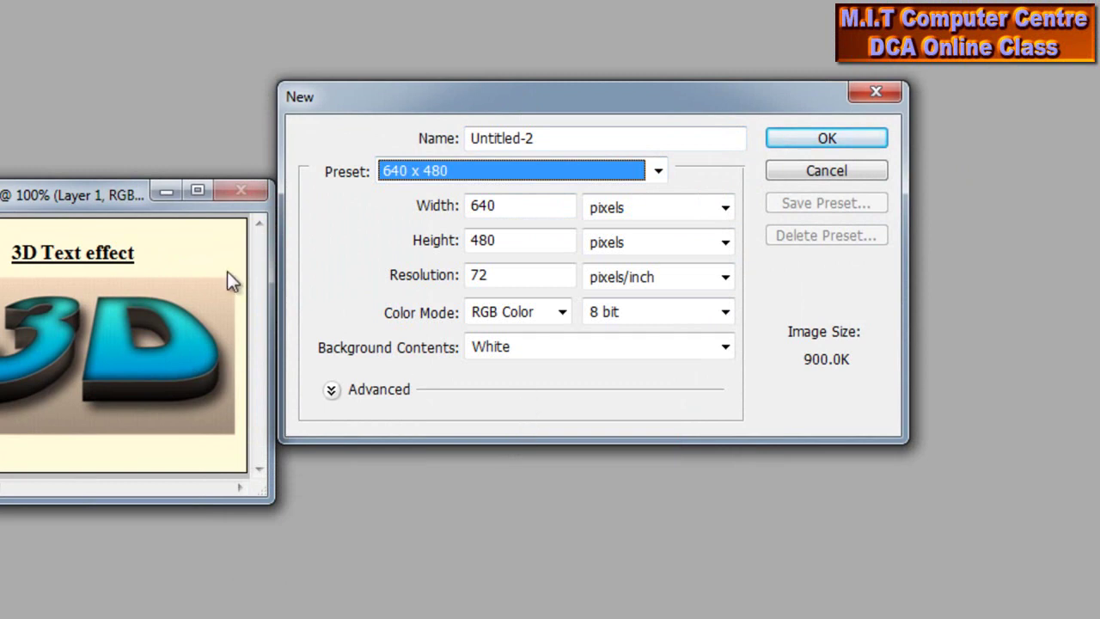
pyautogui.moveTo(562, 107); pyautogui.dragTo(573, 194)
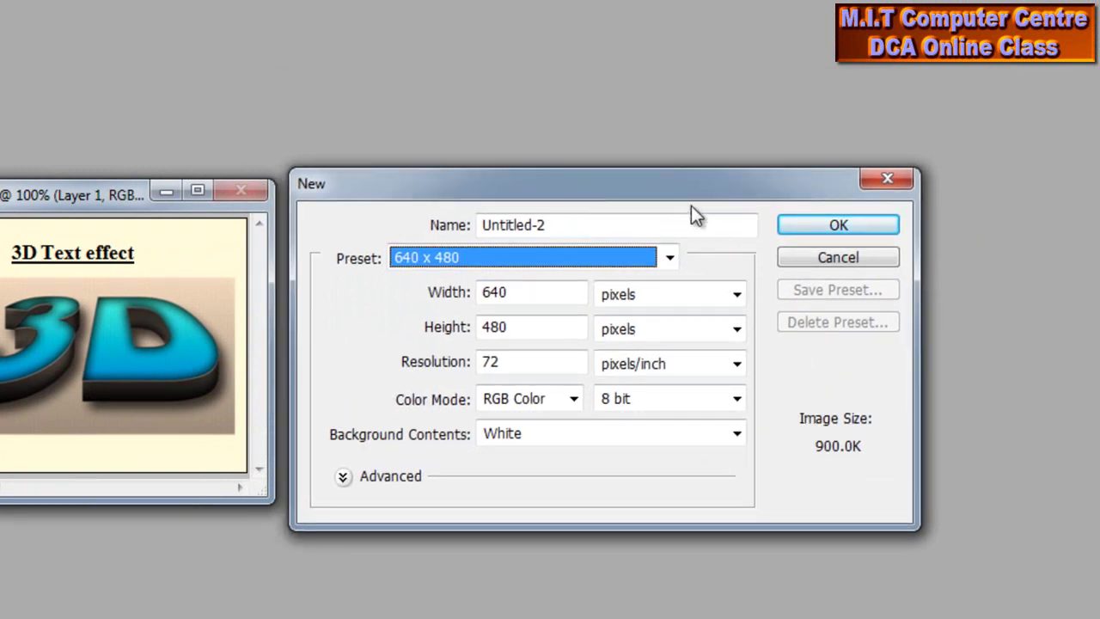
pyautogui.click(821, 227)
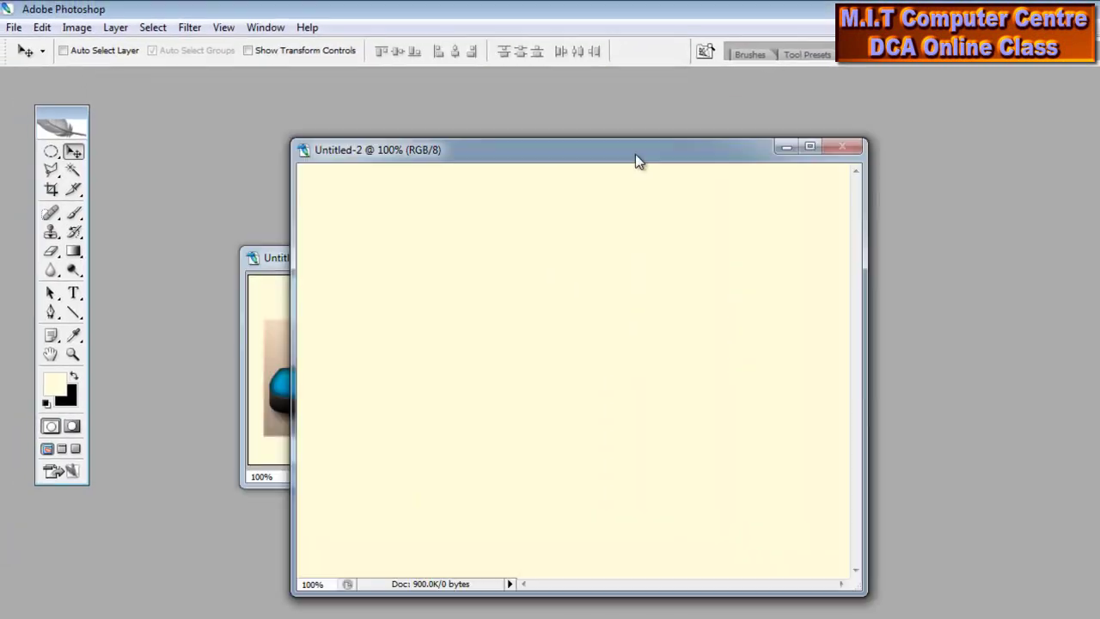
# - Make black the foreground colour by swapping it with the background colour, and arrange the two document windows side by side
pyautogui.moveTo(636, 157); pyautogui.dragTo(742, 156)
pyautogui.click(75, 376)
pyautogui.moveTo(476, 151); pyautogui.dragTo(612, 146)
pyautogui.moveTo(351, 263); pyautogui.dragTo(222, 209)
pyautogui.moveTo(609, 146); pyautogui.dragTo(514, 148)
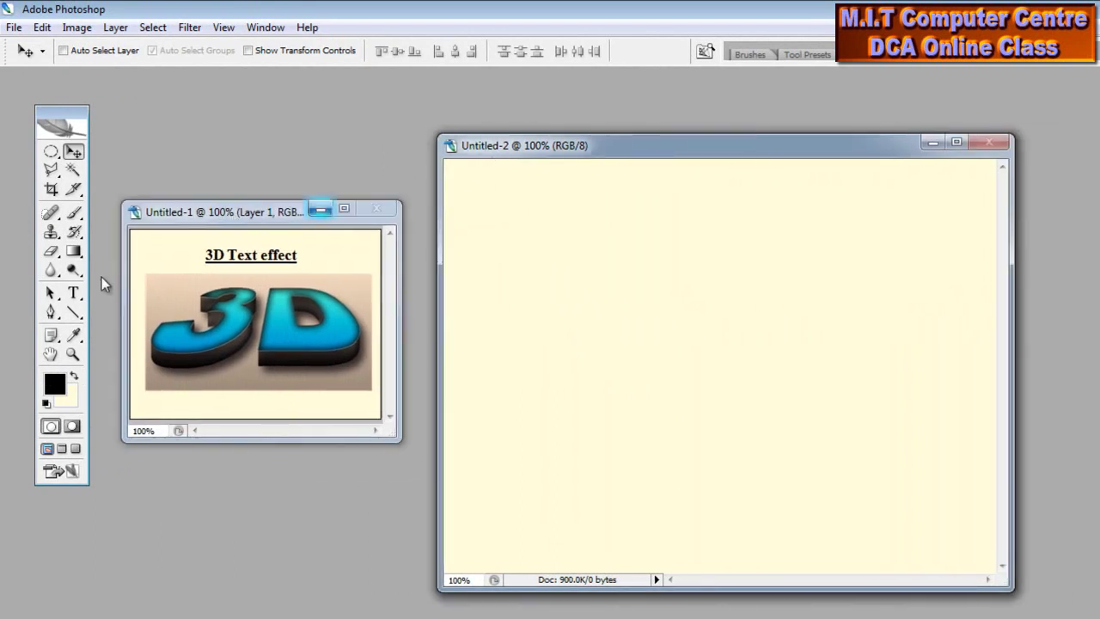
# - Add the text "3D" in black near the middle of the Untitled-2 canvas
pyautogui.click(74, 293)
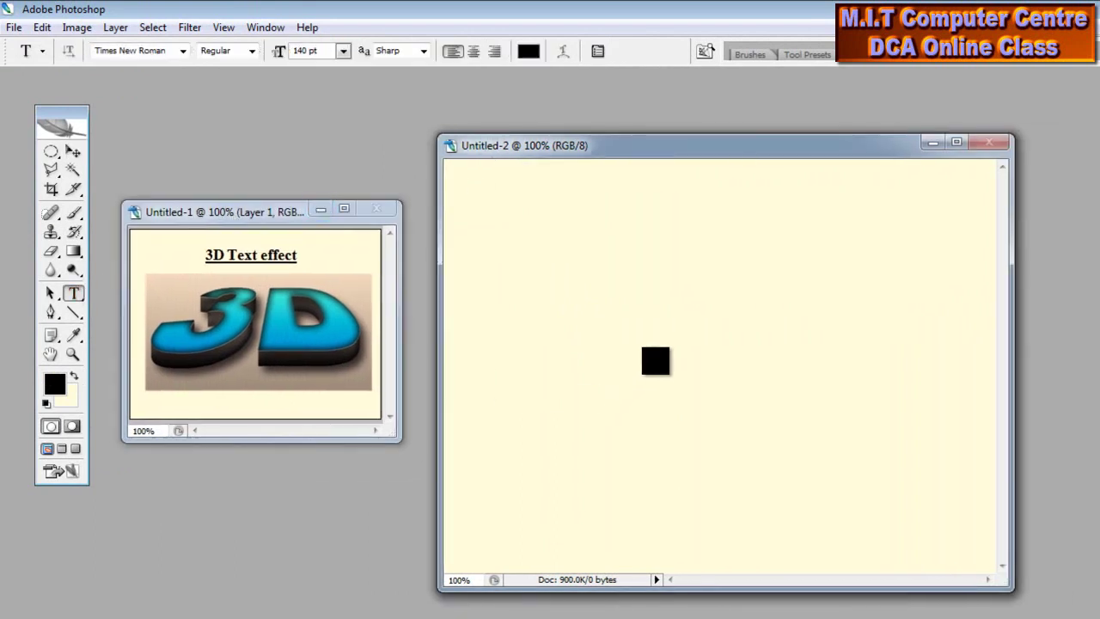
pyautogui.click(655, 360)
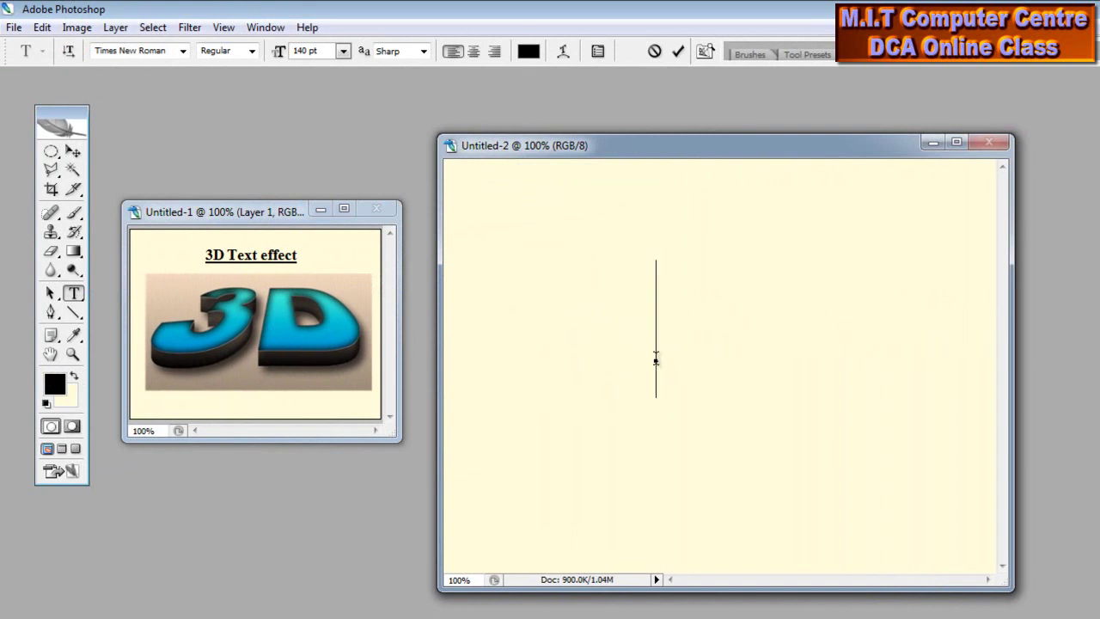
pyautogui.write('3D')
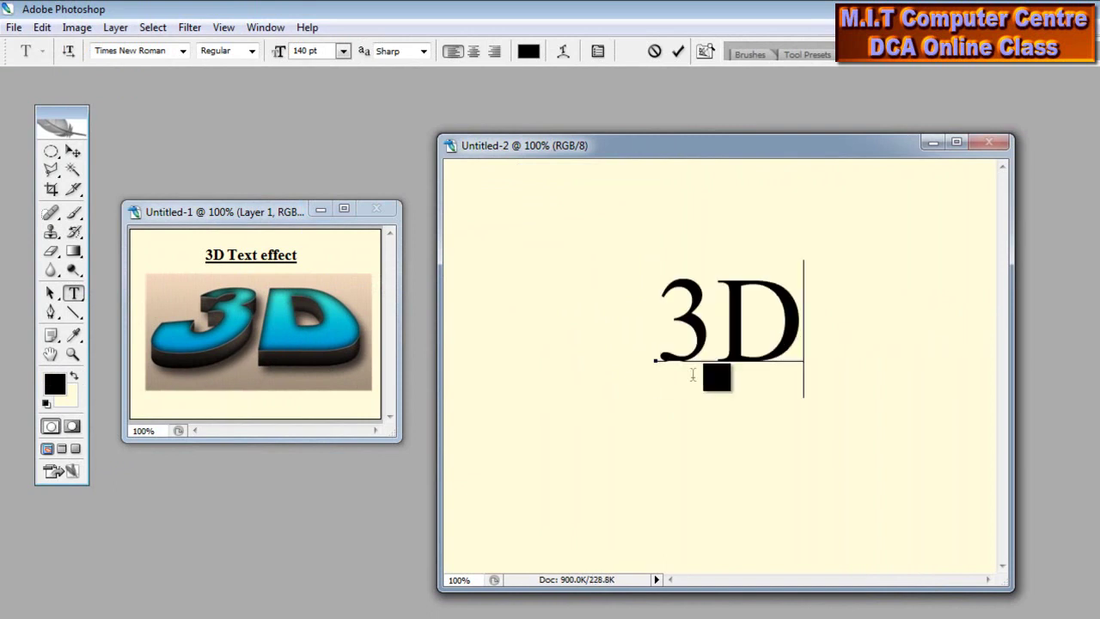
# - Change the font of the whole "3D" text to Impact, reposition it slightly on the canvas, and commit the text
pyautogui.moveTo(828, 352); pyautogui.dragTo(627, 377)
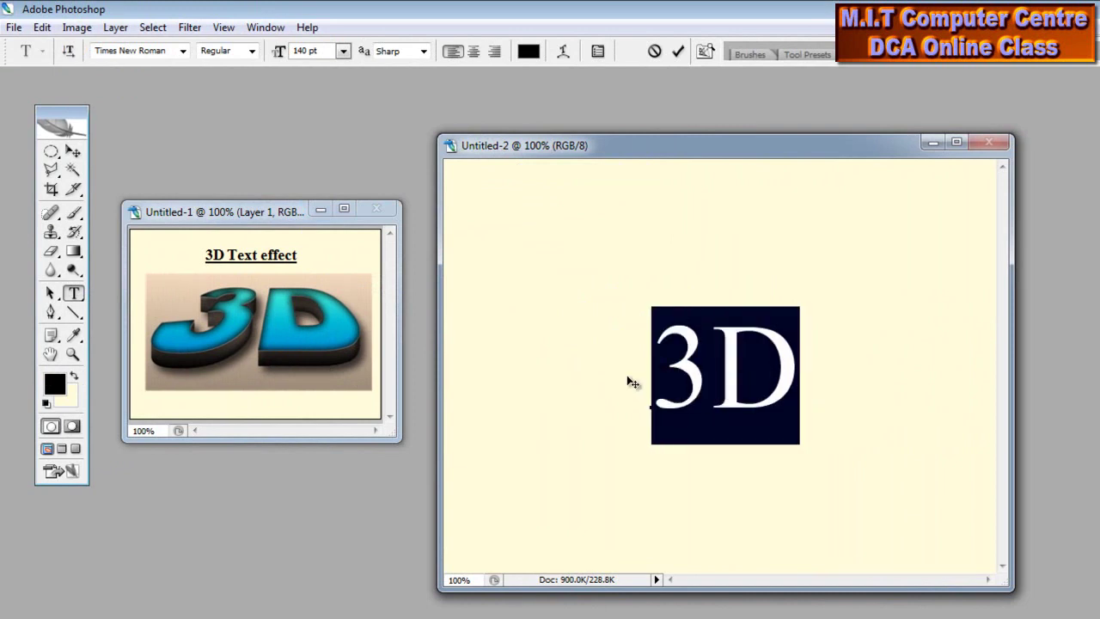
pyautogui.moveTo(705, 471); pyautogui.dragTo(707, 447)
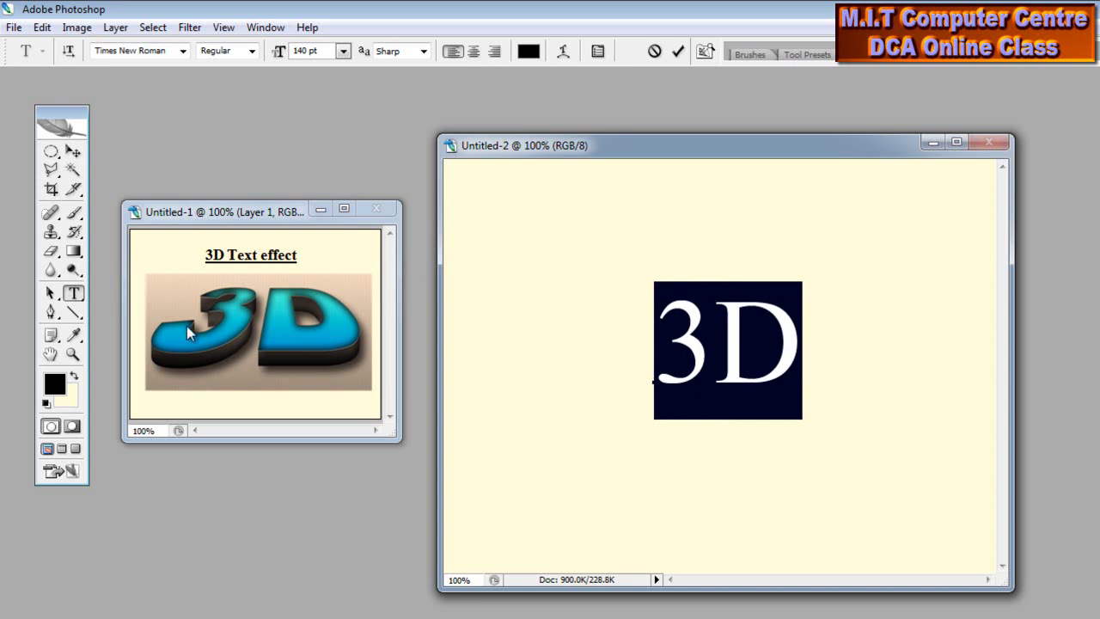
pyautogui.click(181, 52)
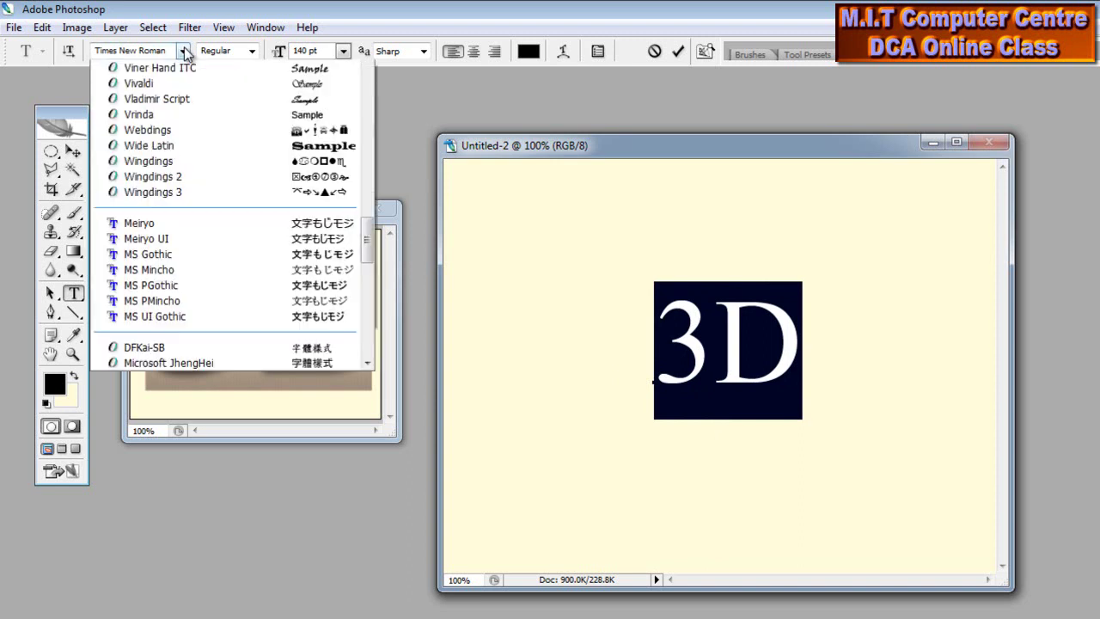
pyautogui.moveTo(364, 383); pyautogui.dragTo(370, 215)
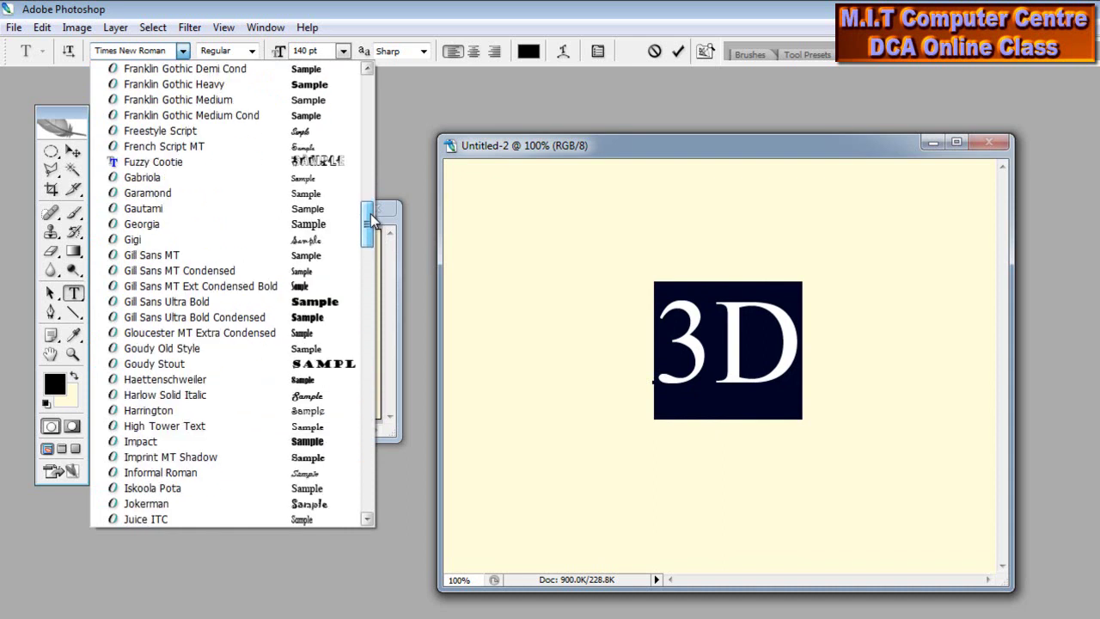
pyautogui.click(225, 441)
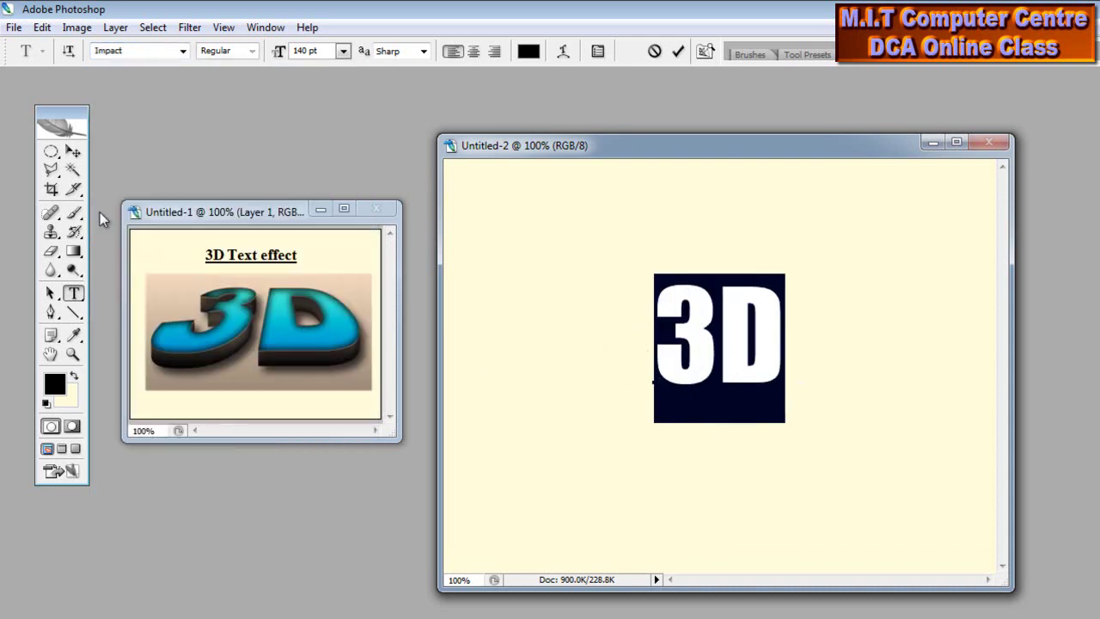
pyautogui.click(77, 153)
# - Convert the "3D" text layer to a shape
pyautogui.click(116, 28)
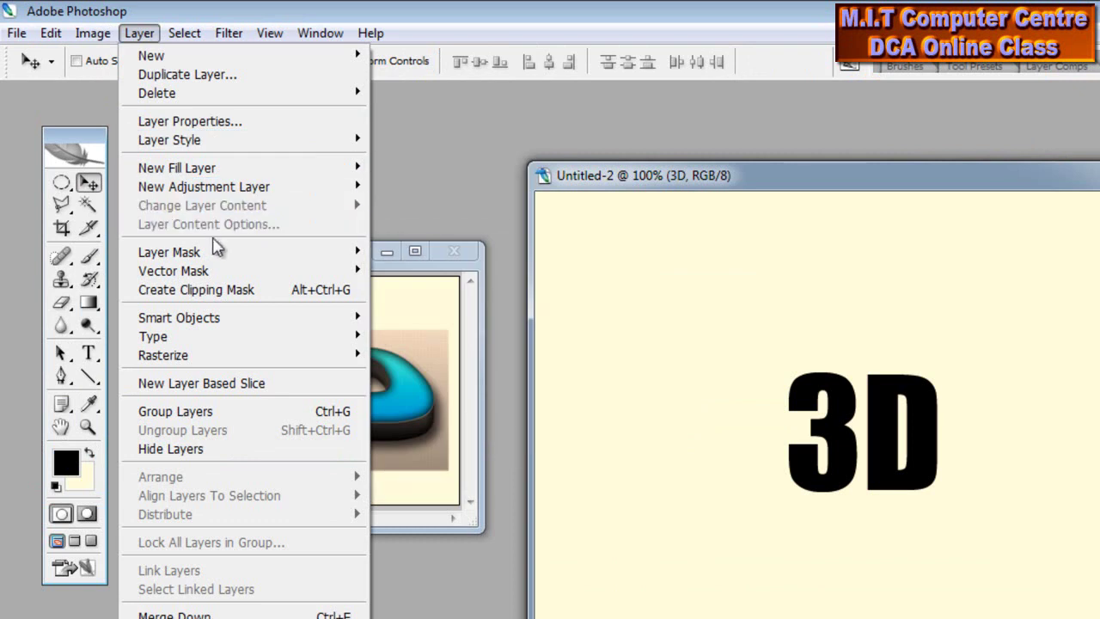
pyautogui.moveTo(244, 343)
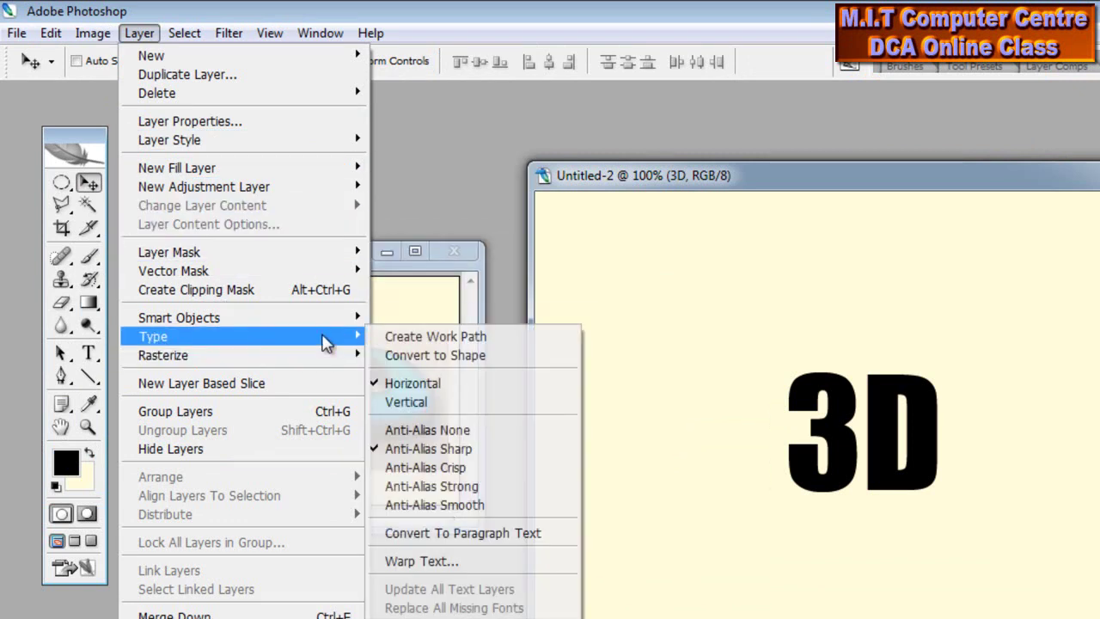
pyautogui.click(476, 356)
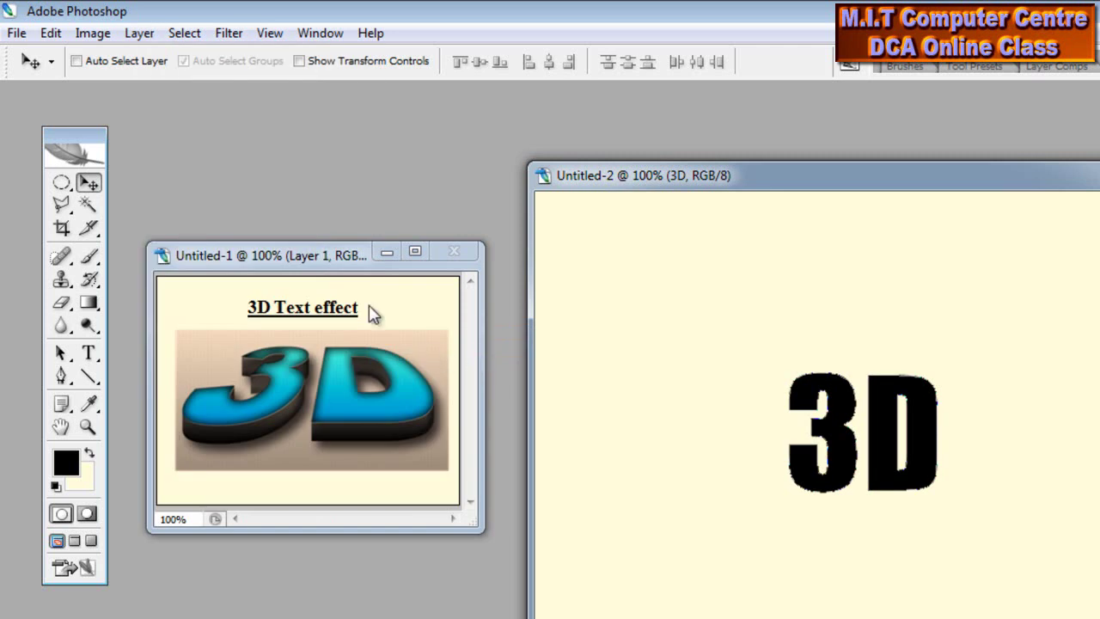
# - Apply a Perspective transform to the 3D shape, narrowing its top and widening its base to about 264% width, moved up about 4 px
pyautogui.click(49, 33)
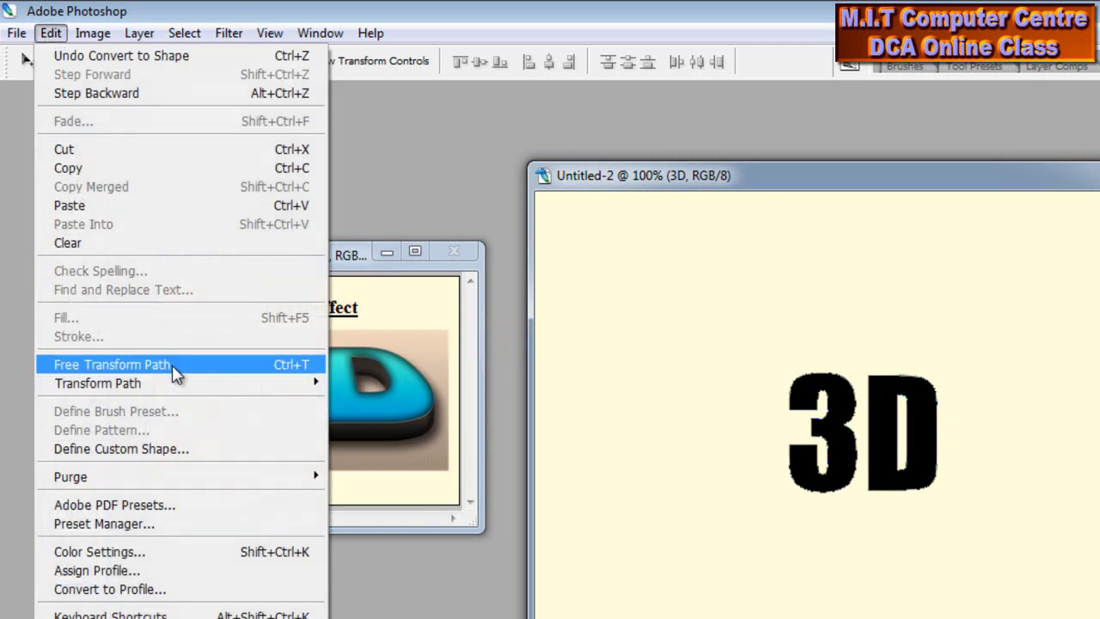
pyautogui.moveTo(187, 387)
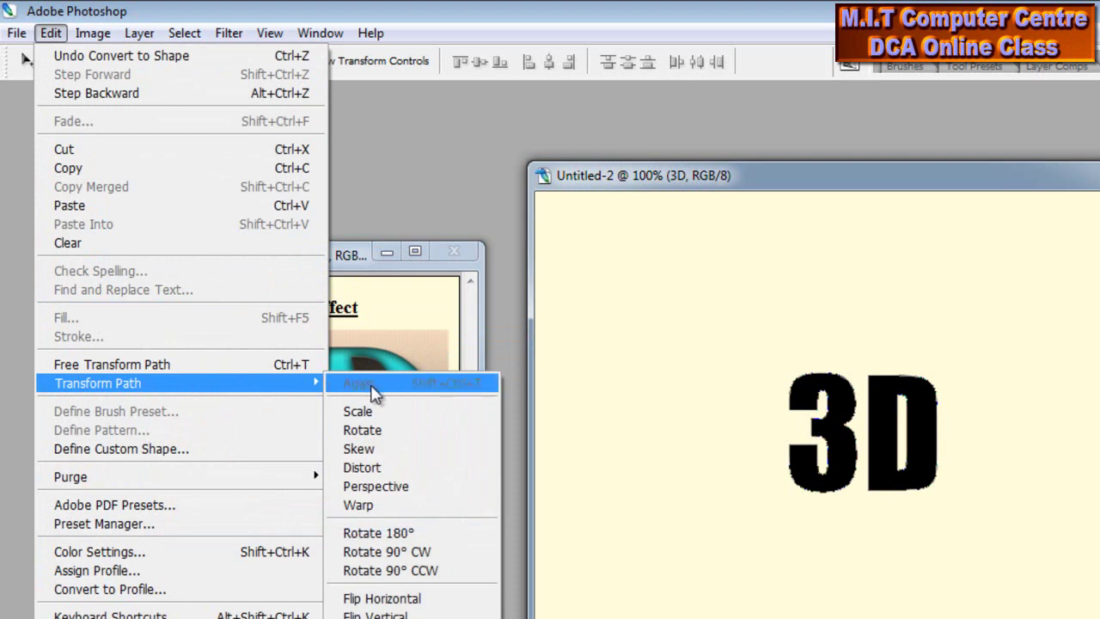
pyautogui.click(405, 486)
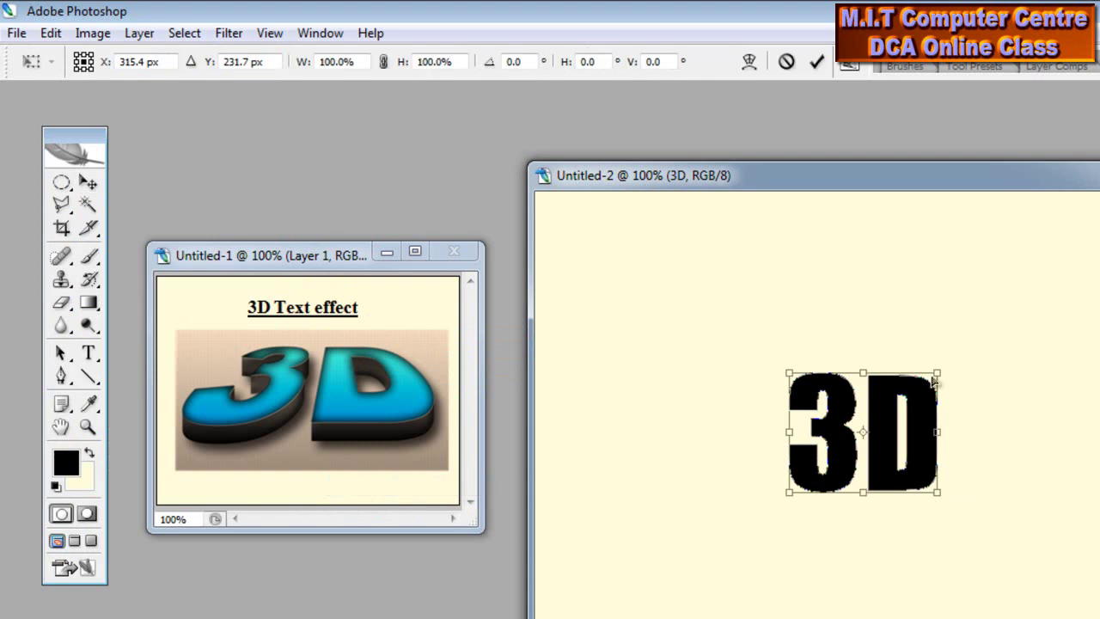
pyautogui.moveTo(936, 378); pyautogui.dragTo(911, 374)
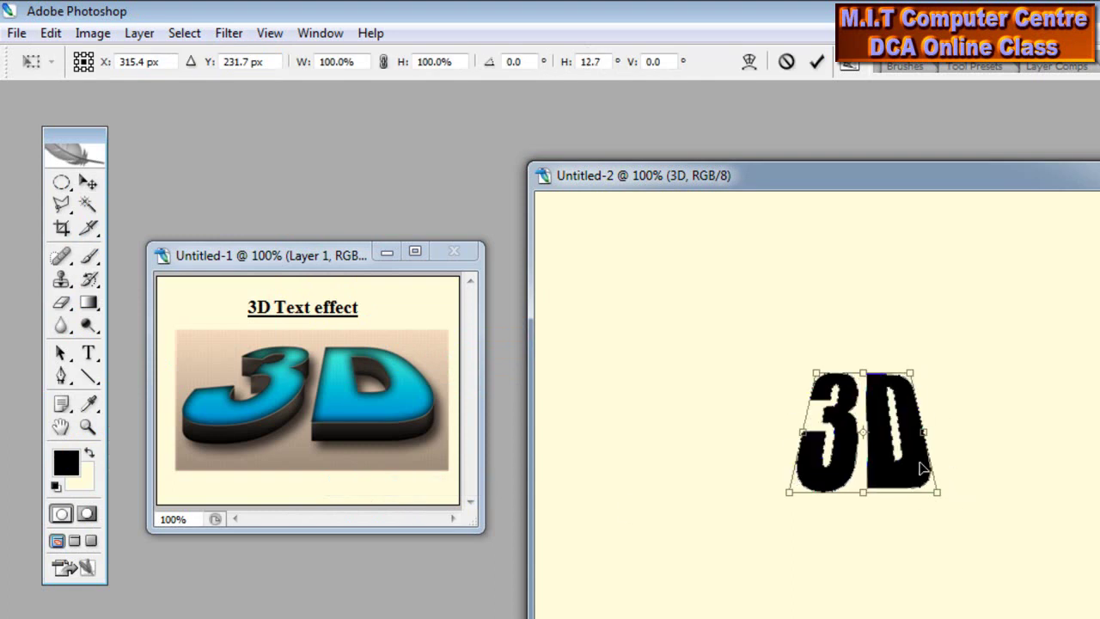
pyautogui.moveTo(937, 493); pyautogui.dragTo(1060, 494)
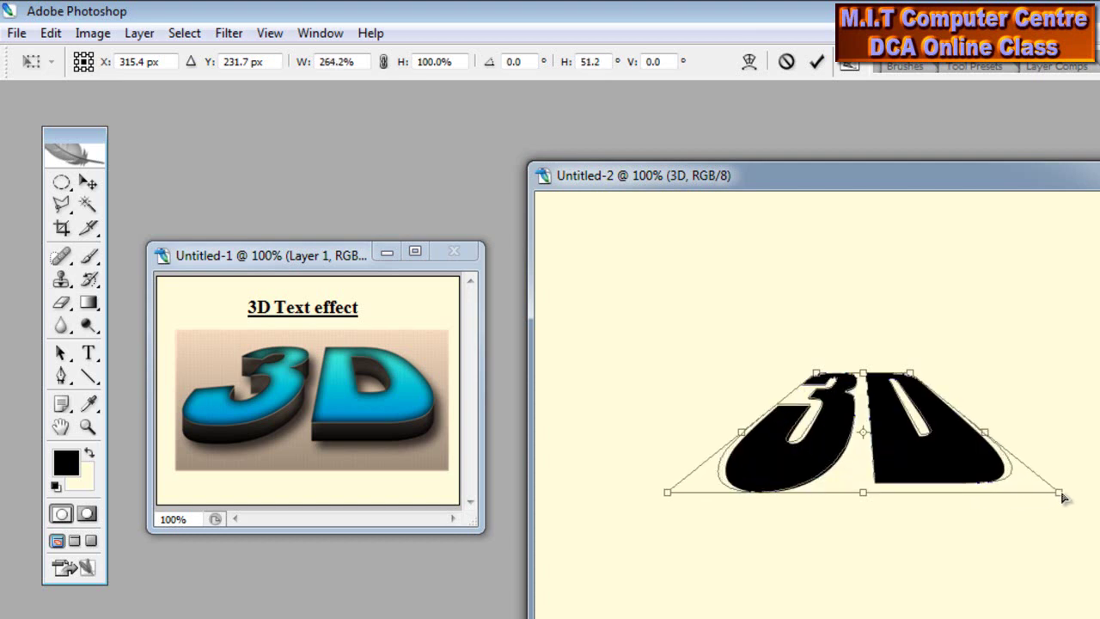
pyautogui.moveTo(905, 453); pyautogui.dragTo(905, 449)
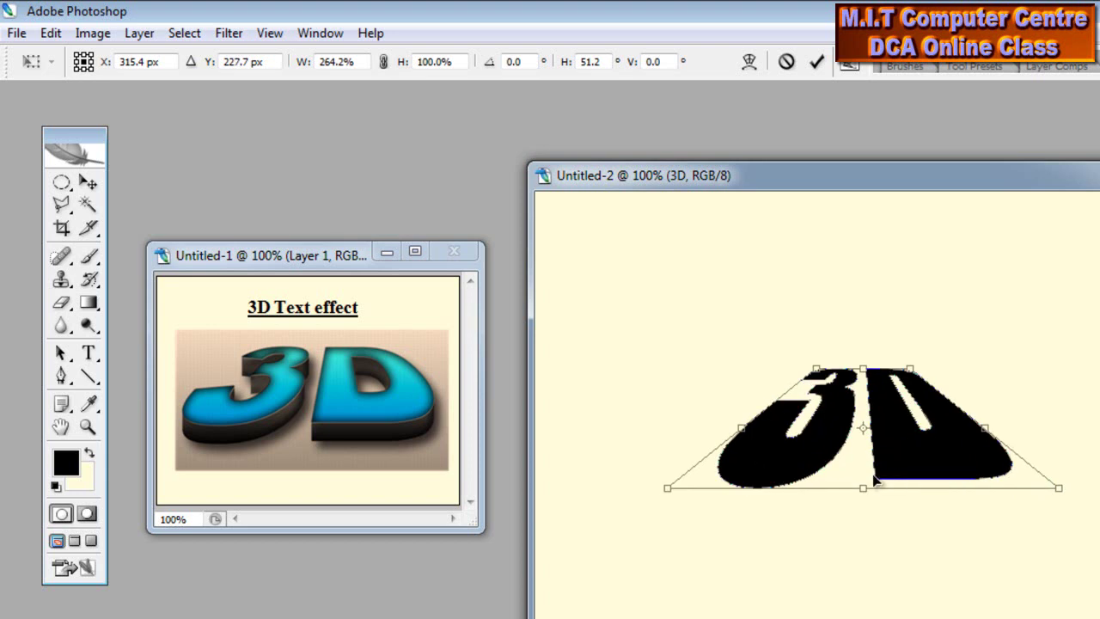
pyautogui.press('Return')
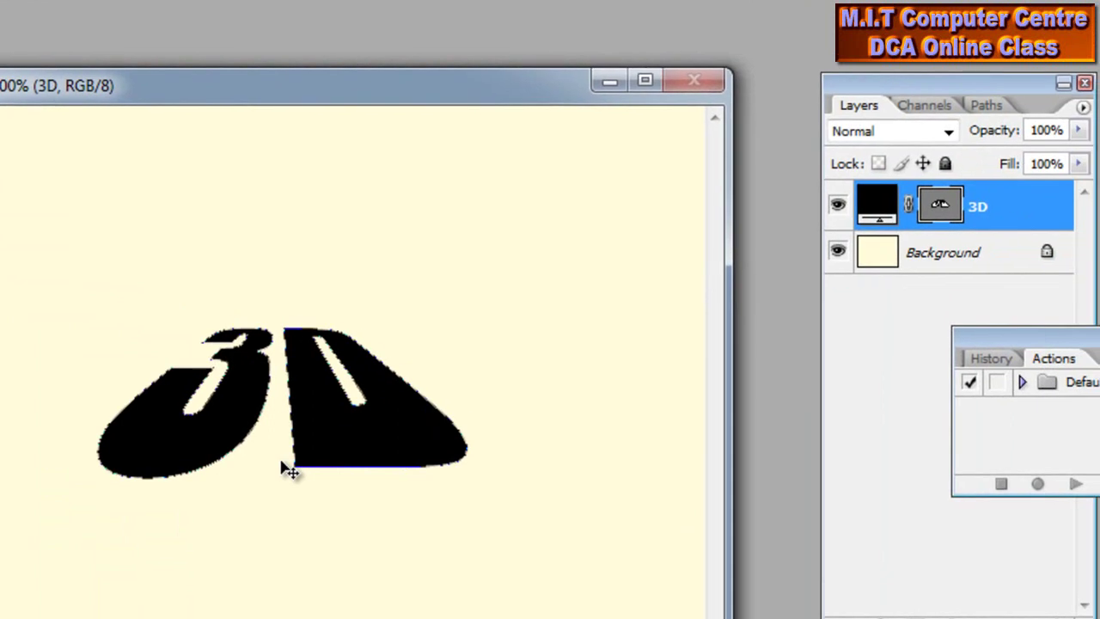
# - Bring the Layers palette next to the canvas and make 17 copies of the 3D shape layer, each shifted slightly upward from the previous one
pyautogui.moveTo(963, 86); pyautogui.dragTo(861, 77)
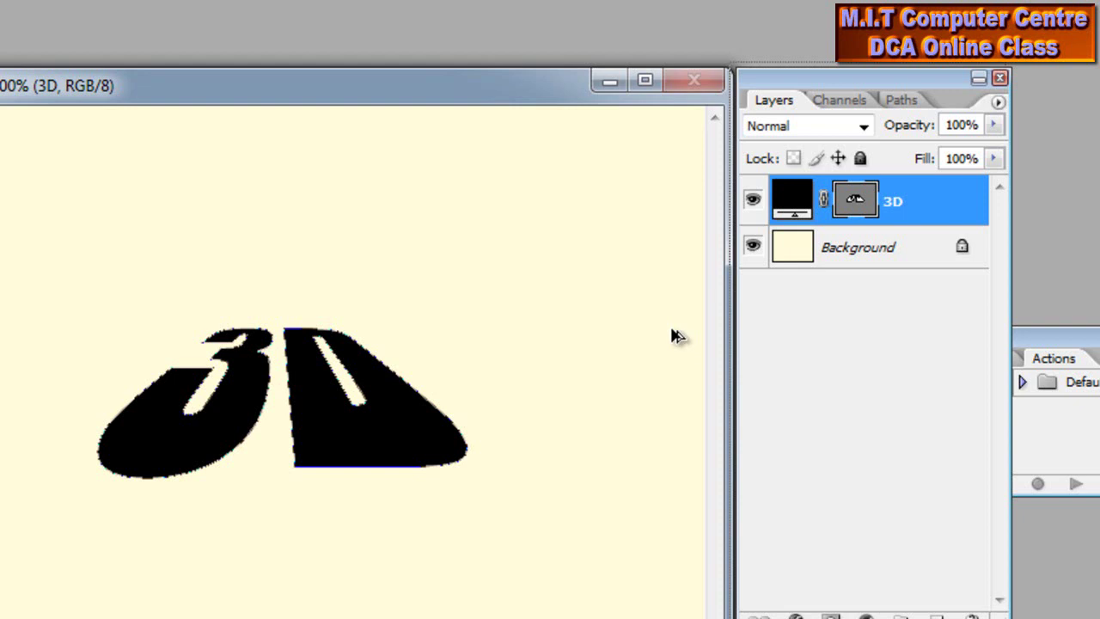
pyautogui.hotkey('ctrl', 'j')
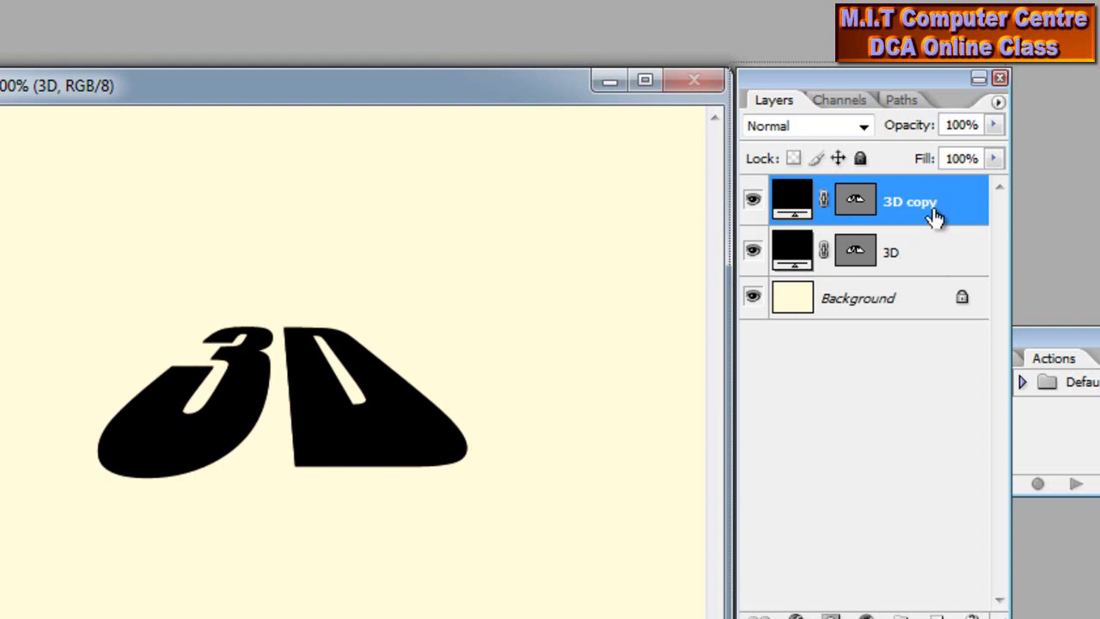
pyautogui.hotkey('ctrl', 'j')
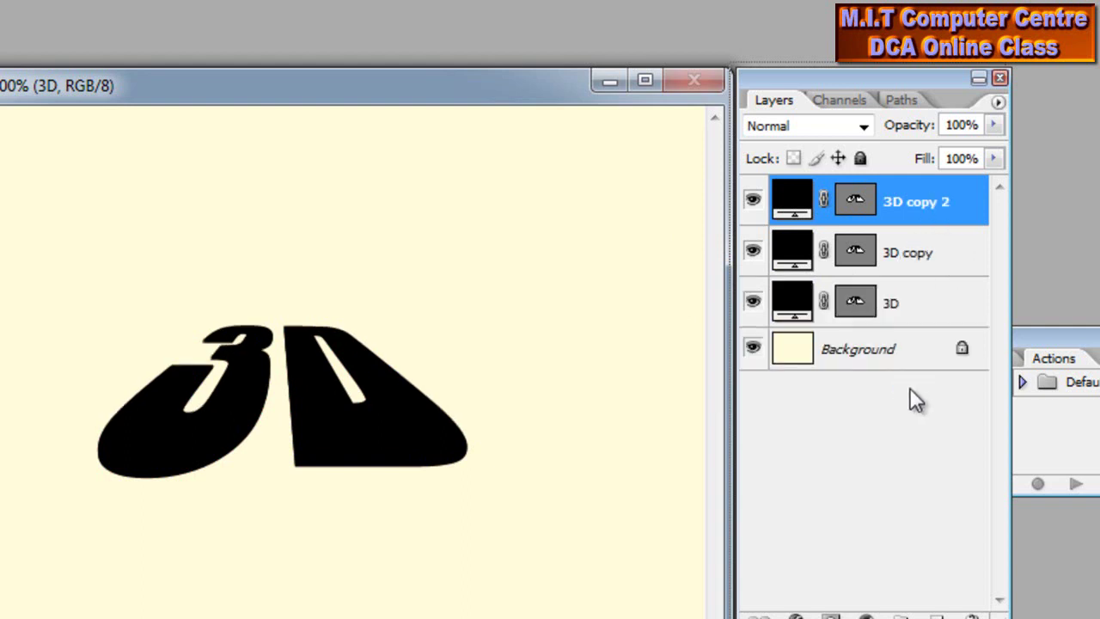
pyautogui.hotkey('ctrl', 'alt', 'shift', 't')
pyautogui.hotkey('ctrl', 'alt', 'shift', 't')
pyautogui.hotkey('ctrl', 'alt', 'shift', 't')
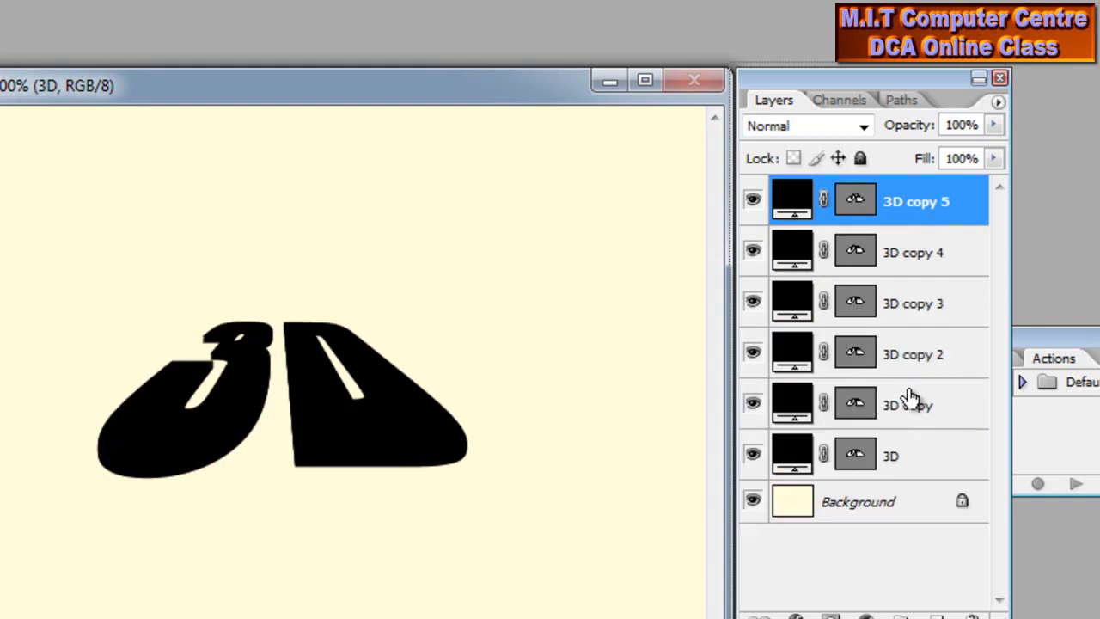
pyautogui.hotkey('ctrl', 'alt', 'shift', 't')
pyautogui.hotkey('ctrl', 'alt', 'shift', 't')
pyautogui.hotkey('ctrl', 'alt', 'shift', 't')
pyautogui.hotkey('ctrl', 'alt', 'shift', 't')
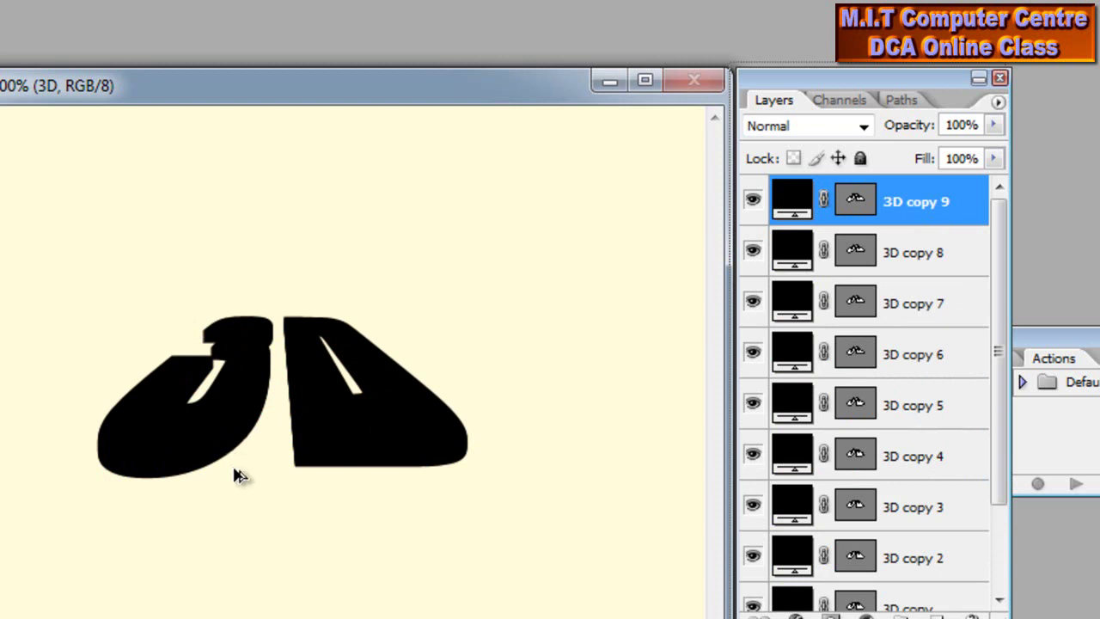
pyautogui.hotkey('ctrl', 'alt', 'shift', 't')
pyautogui.hotkey('ctrl', 'alt', 'shift', 't')
pyautogui.hotkey('ctrl', 'alt', 'shift', 't')
pyautogui.hotkey('ctrl', 'alt', 'shift', 't')
pyautogui.hotkey('ctrl', 'alt', 'shift', 't')
pyautogui.hotkey('ctrl', 'alt', 'shift', 't')
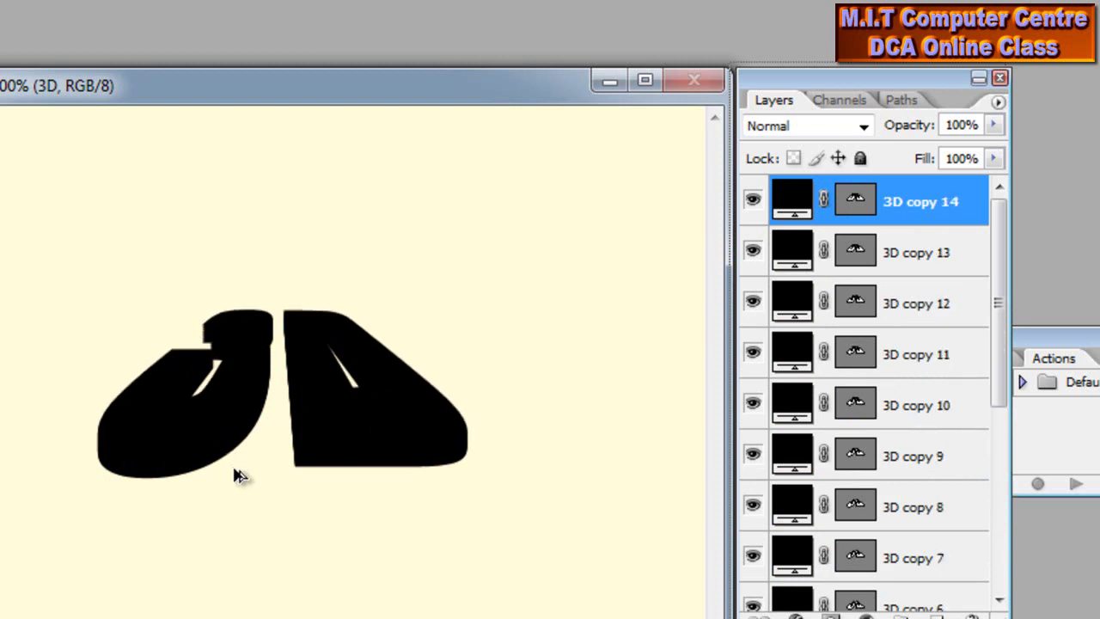
pyautogui.hotkey('ctrl', 'alt', 'shift', 't')
pyautogui.hotkey('ctrl', 'alt', 'shift', 't')
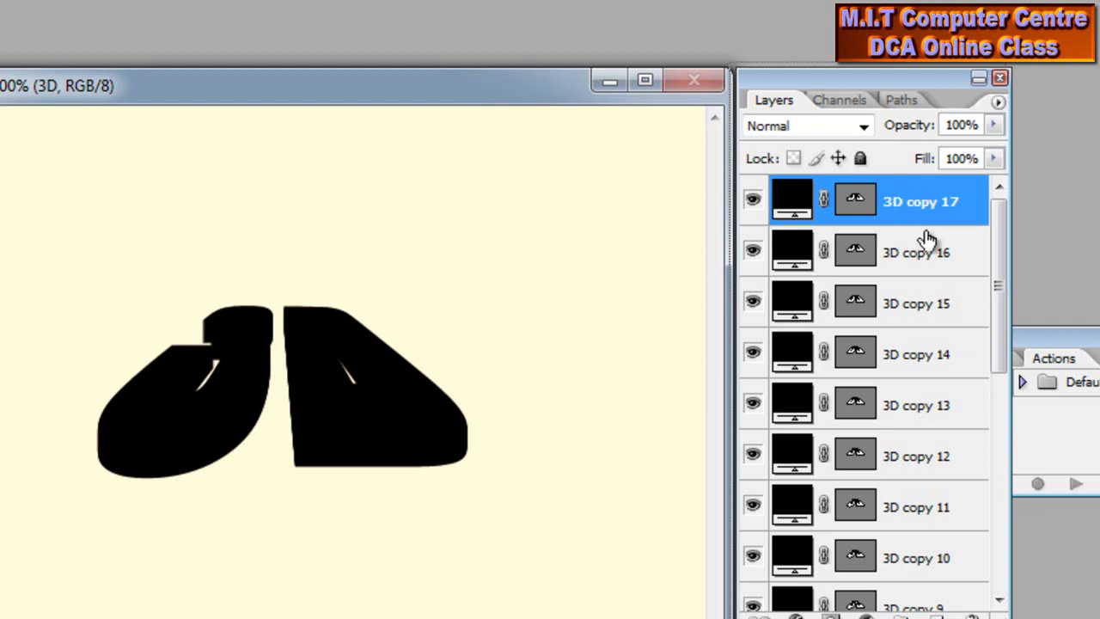
# - Merge all the shape layers from 3D copy 16 down to 3D into a single layer, leaving 3D copy 17 separate
pyautogui.click(927, 256)
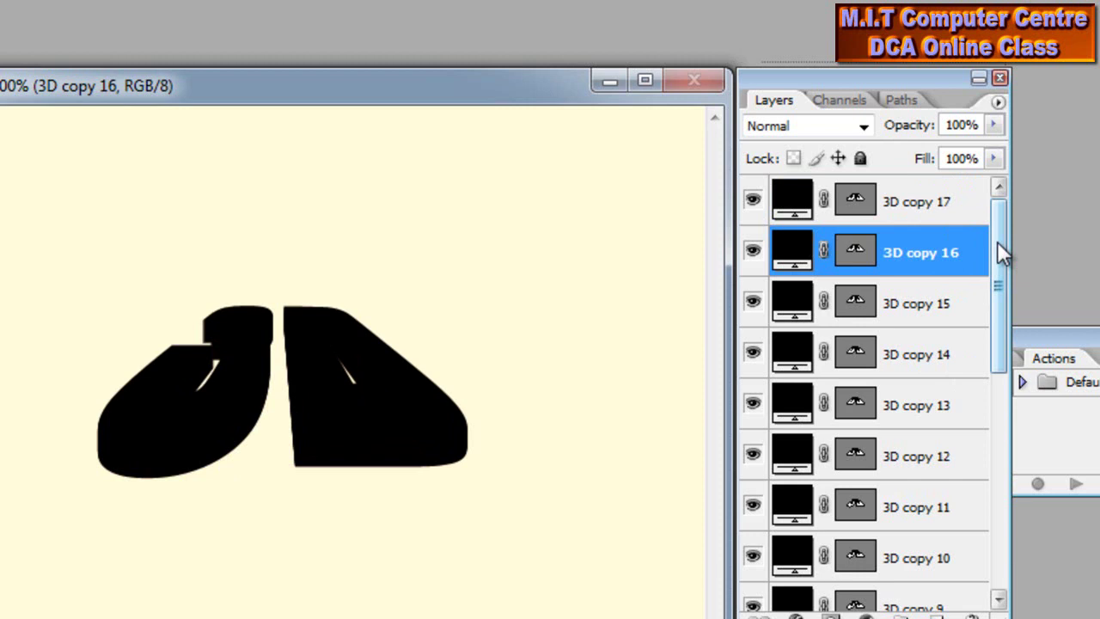
pyautogui.moveTo(1002, 251); pyautogui.dragTo(1001, 490)
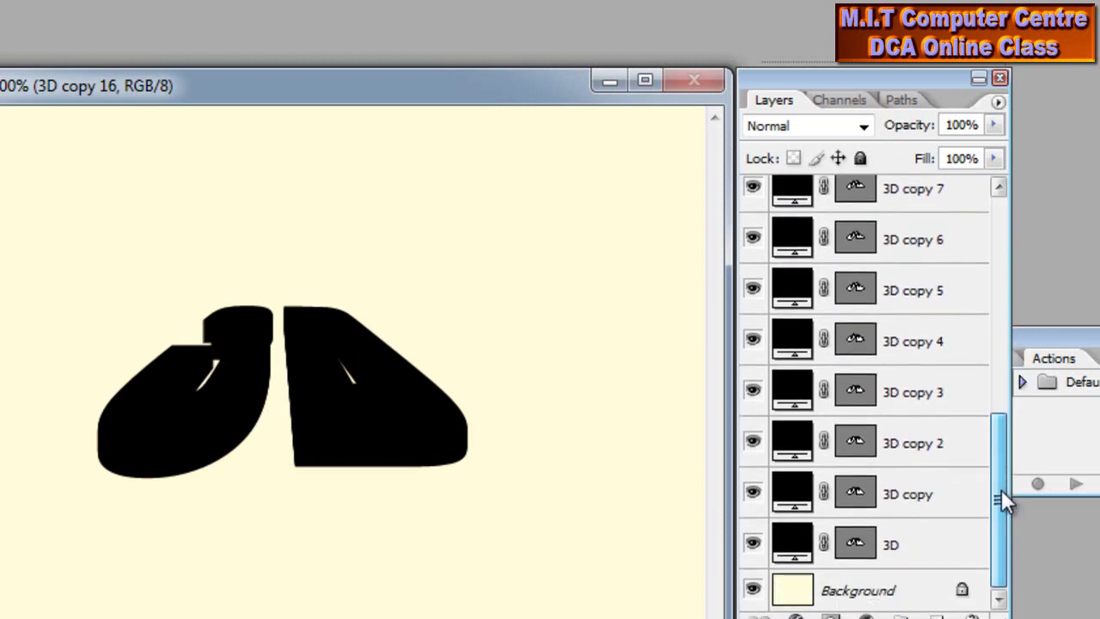
pyautogui.keyDown('shift'); pyautogui.click(918, 548); pyautogui.keyUp('shift')
pyautogui.scroll(10, 918, 548)
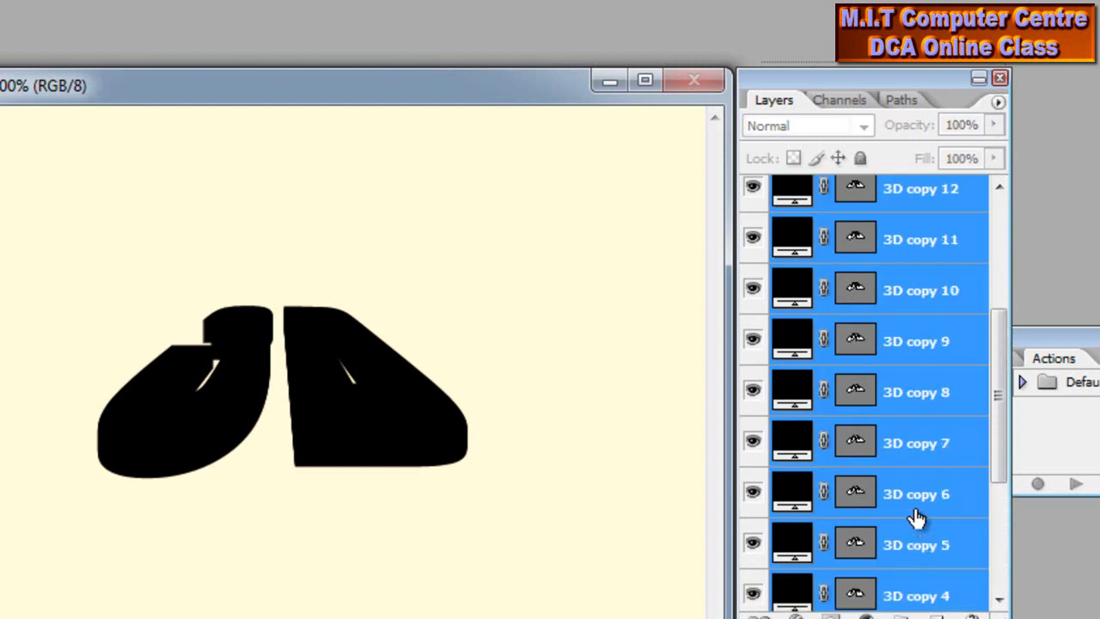
pyautogui.scroll(-2, 904, 404)
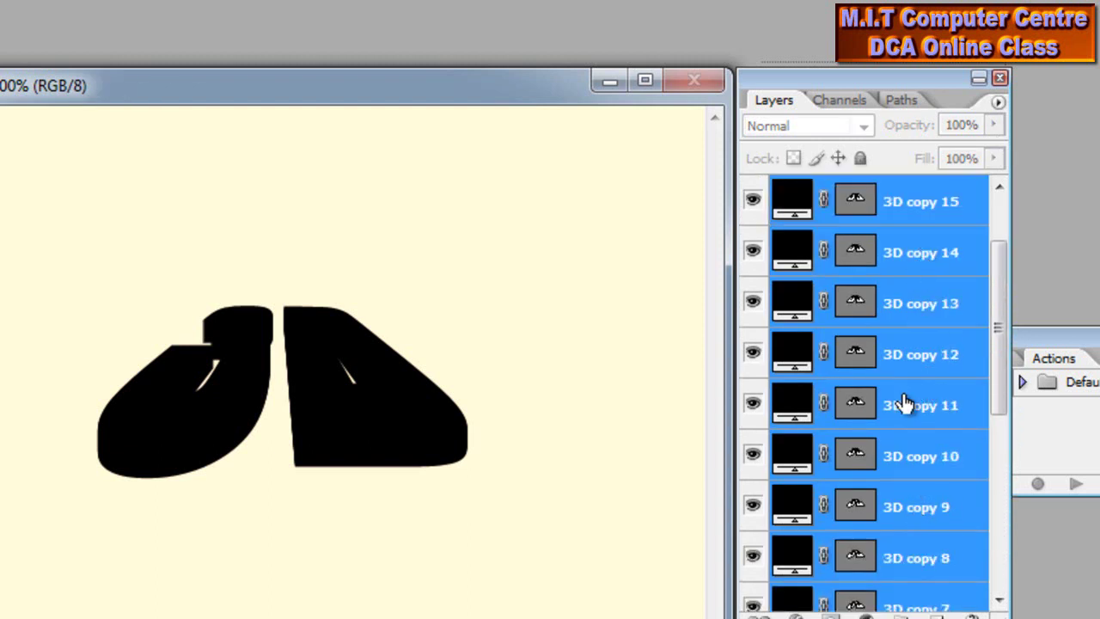
pyautogui.scroll(2, 905, 405)
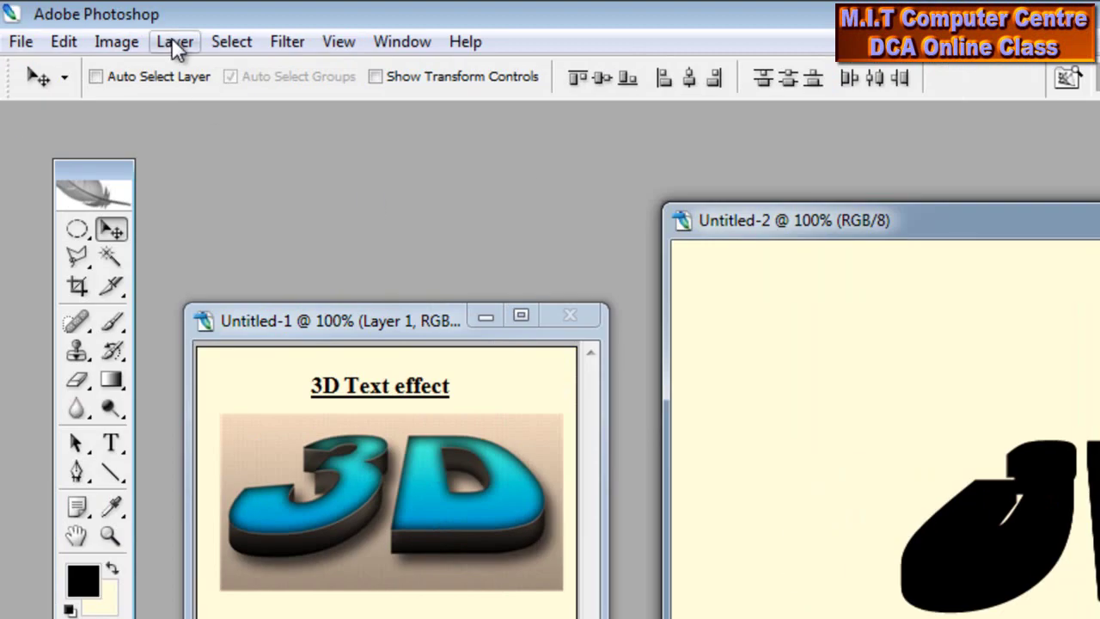
pyautogui.click(174, 44)
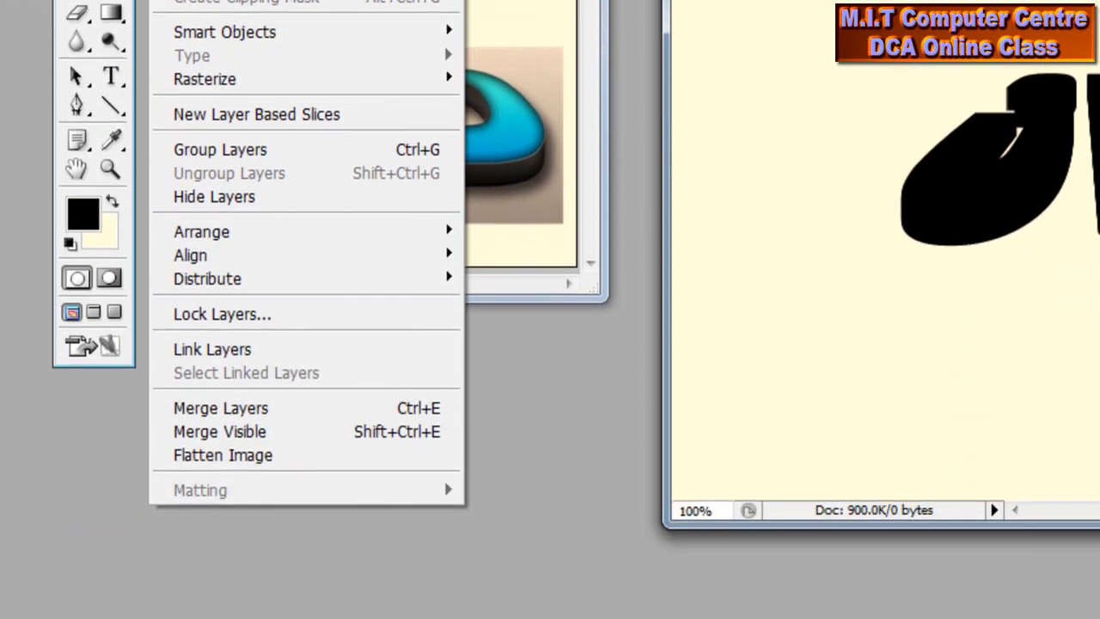
pyautogui.press('Escape')
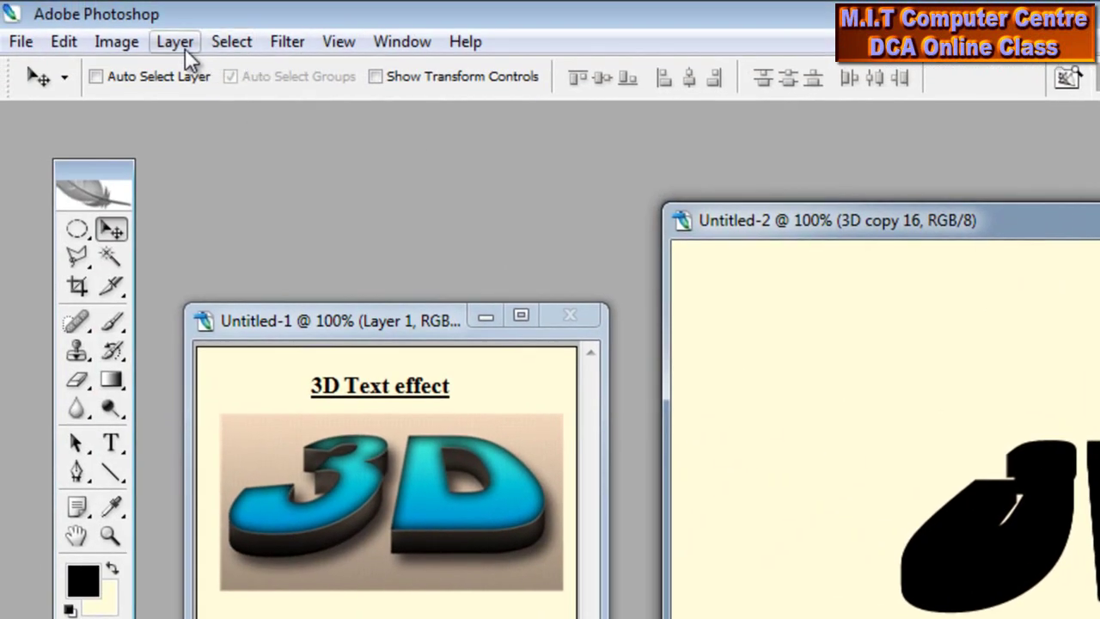
# - Add a Gradient Overlay to the merged 3D copy 16 layer and load the orange-yellow-orange preset in the Gradient Editor
pyautogui.click(181, 44)
pyautogui.moveTo(213, 178)
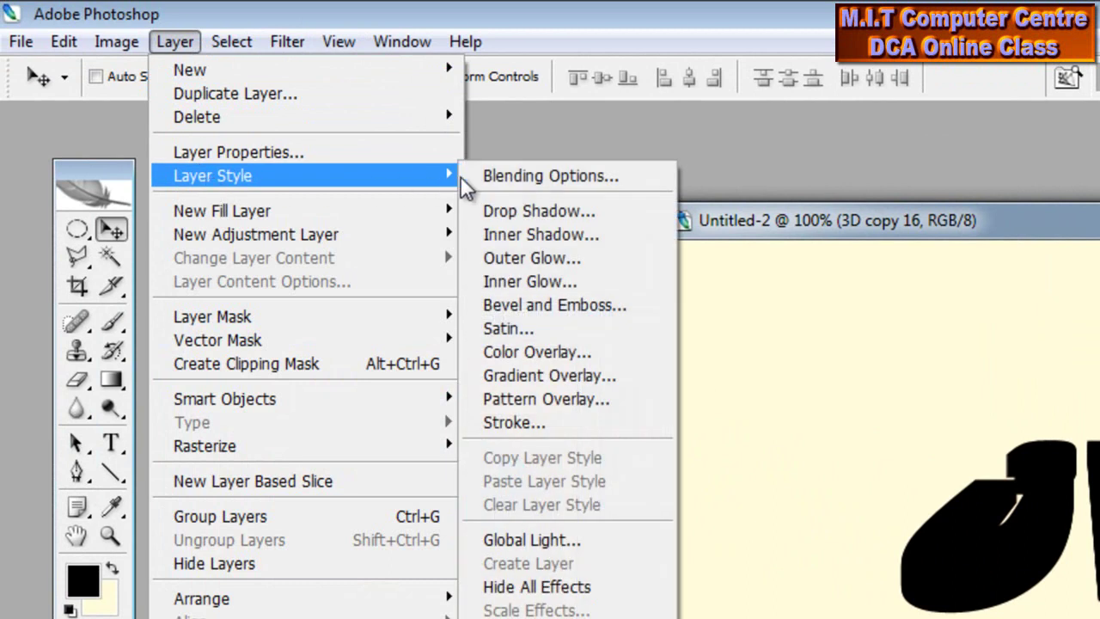
pyautogui.click(594, 373)
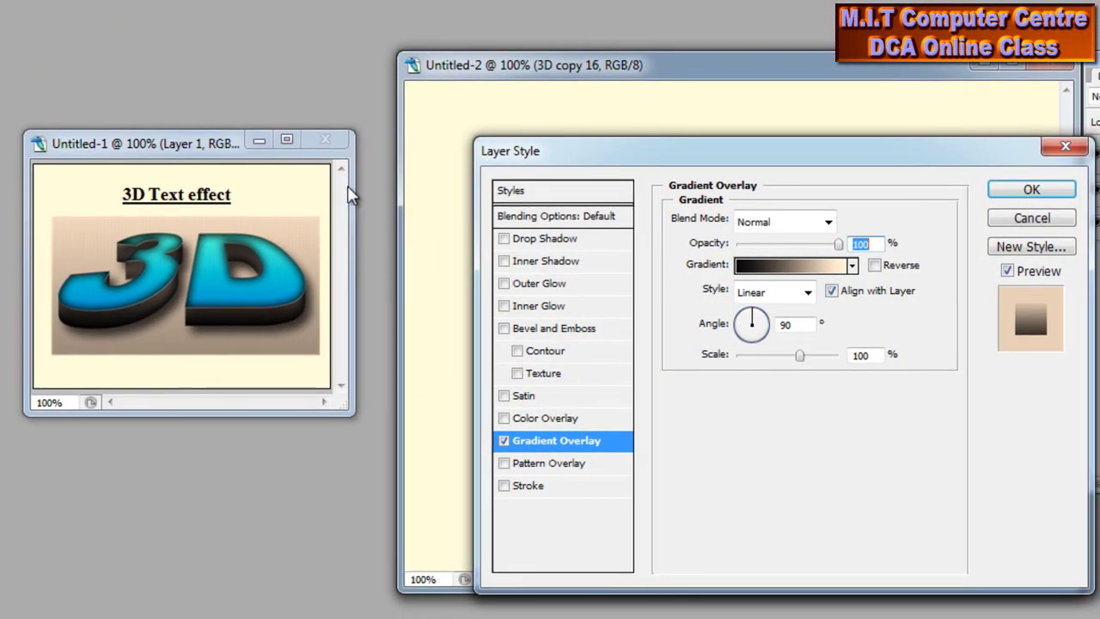
pyautogui.moveTo(570, 164); pyautogui.dragTo(2, 49)
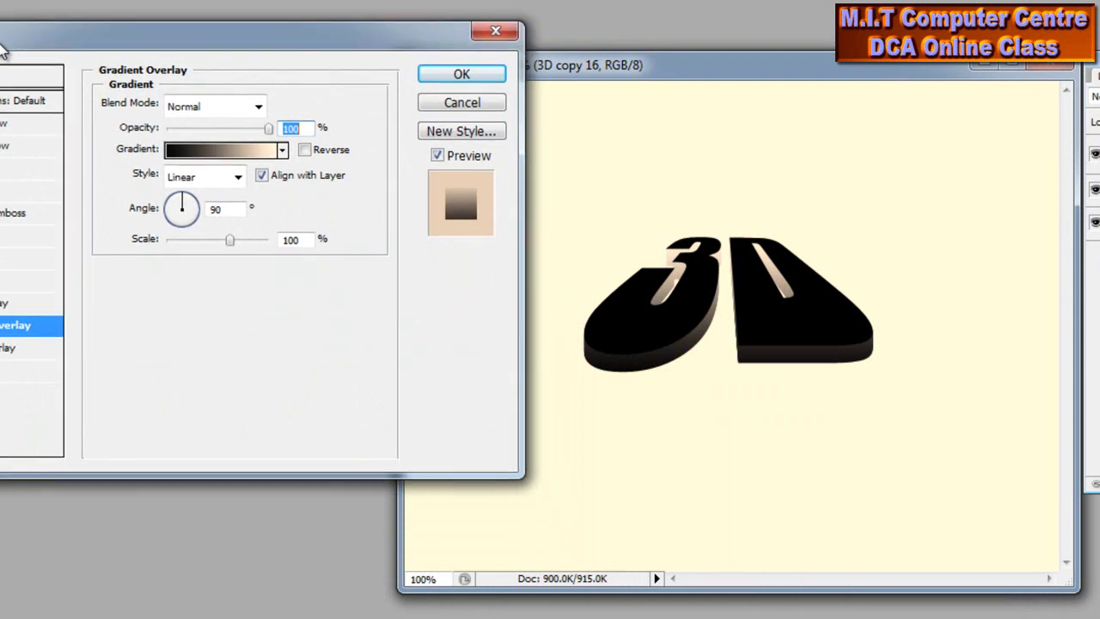
pyautogui.click(206, 161)
pyautogui.moveTo(807, 19); pyautogui.dragTo(178, 16)
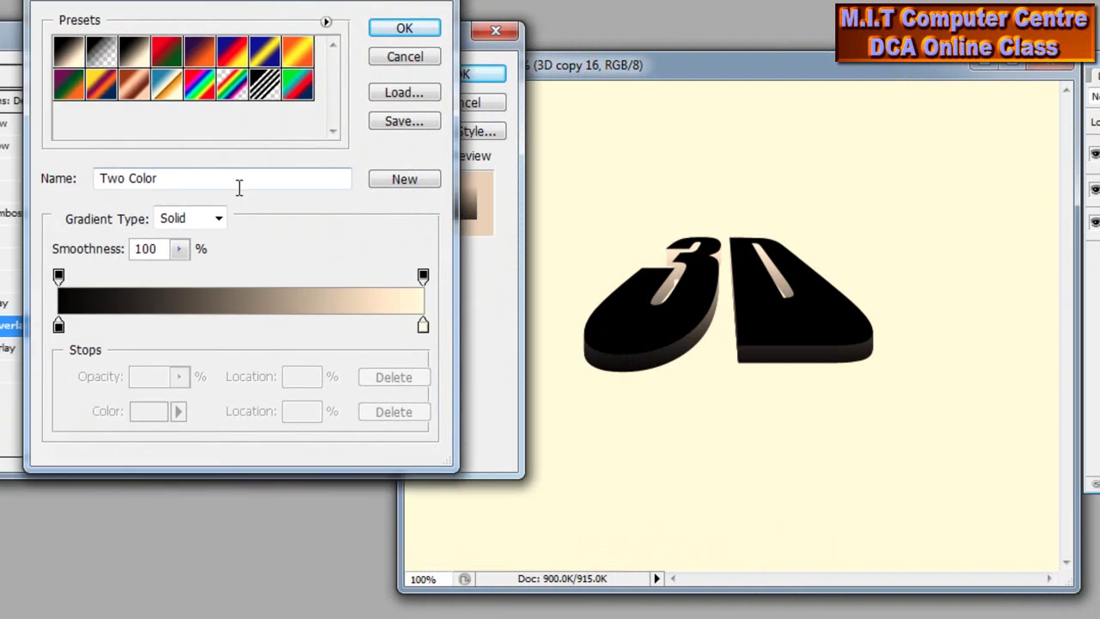
pyautogui.moveTo(284, 5)
pyautogui.mouseDown()
pyautogui.moveTo(508, 434)
pyautogui.moveTo(305, 4)
pyautogui.mouseUp()
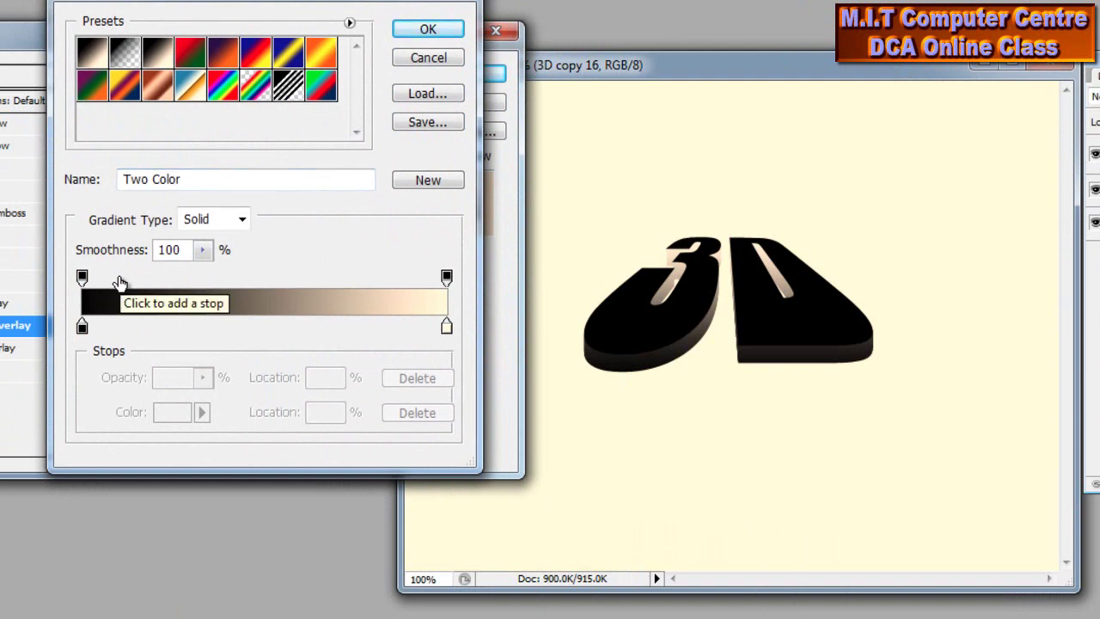
pyautogui.click(321, 54)
# - Set the gradient's starting color stop to black, 000000
pyautogui.click(82, 327)
pyautogui.doubleClick(81, 326)
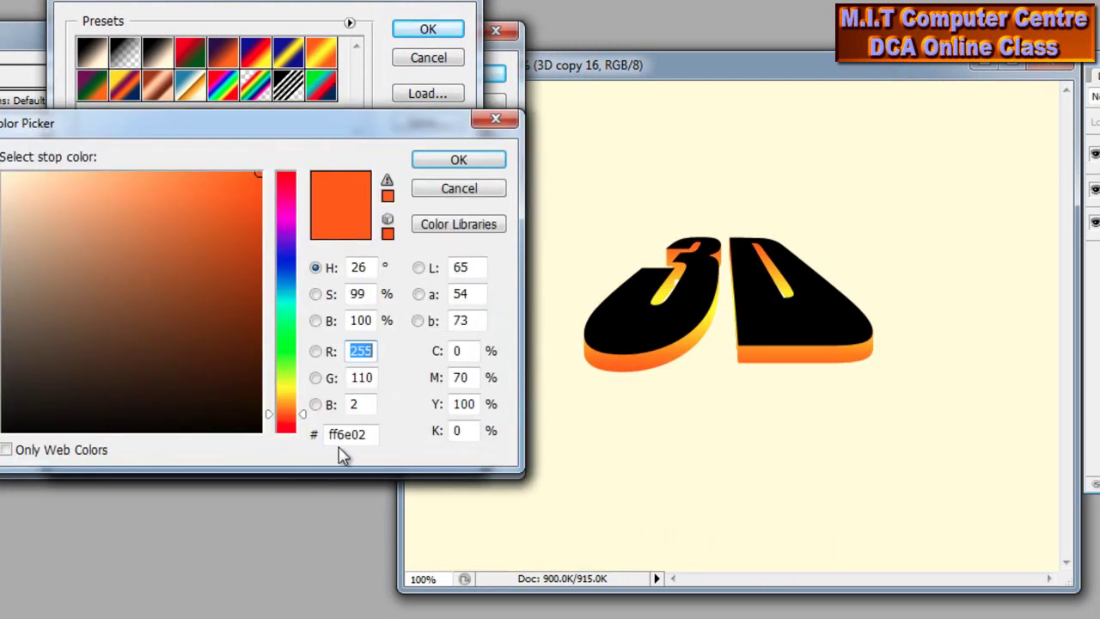
pyautogui.click(371, 435)
pyautogui.write('000000')
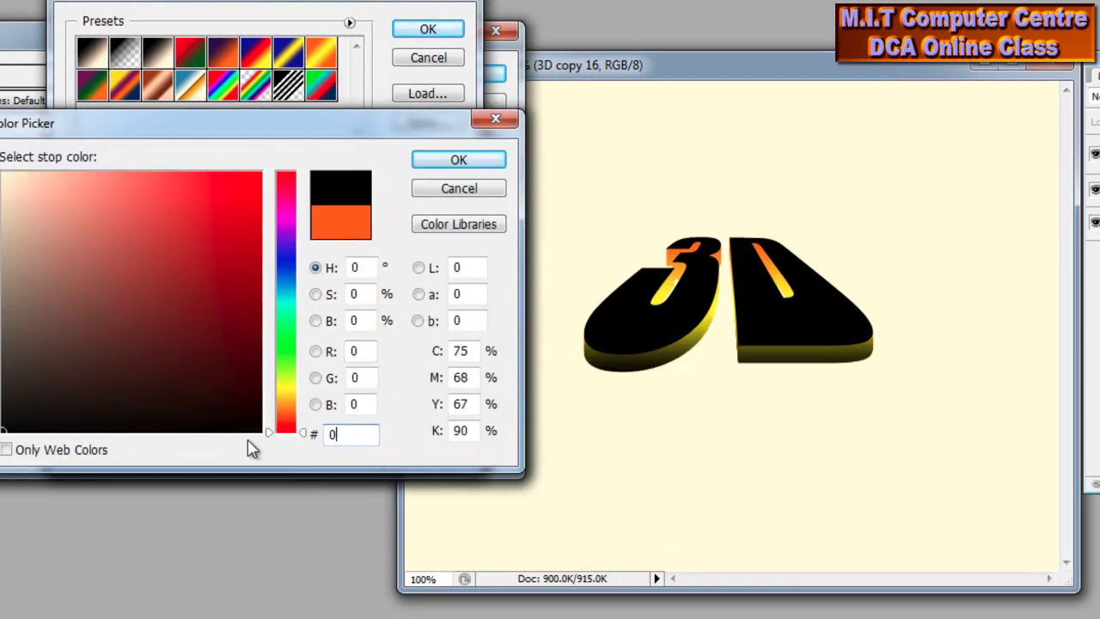
pyautogui.click(458, 161)
# - Set the gradient's middle color stop, at 50%, to dark gray 4a4a4a
pyautogui.click(264, 327)
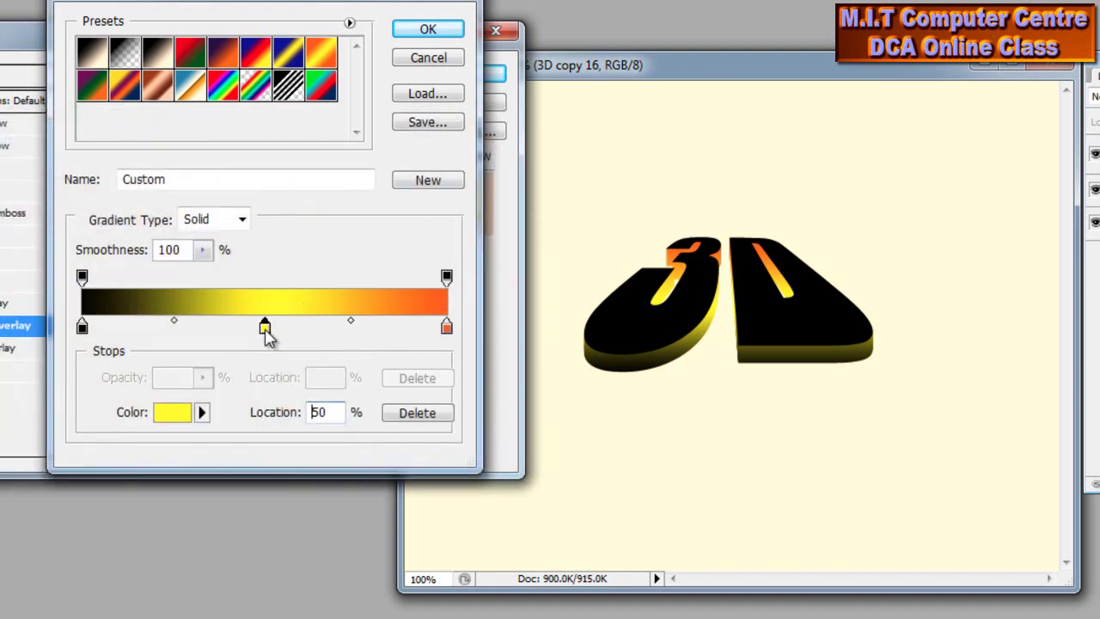
pyautogui.doubleClick(265, 328)
pyautogui.doubleClick(359, 434)
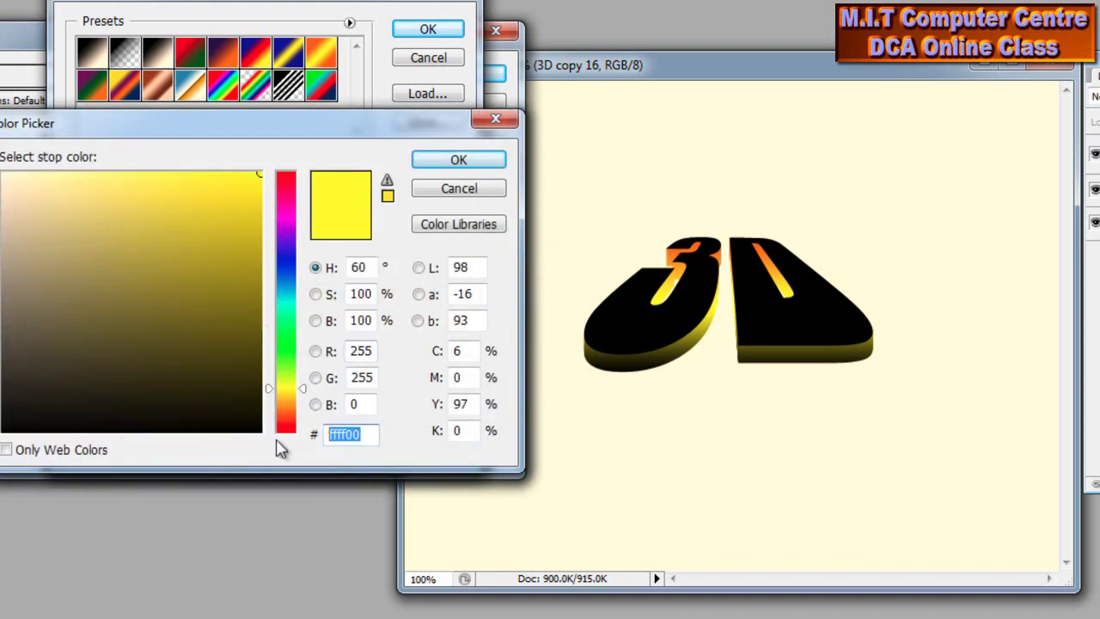
pyautogui.write('4a')
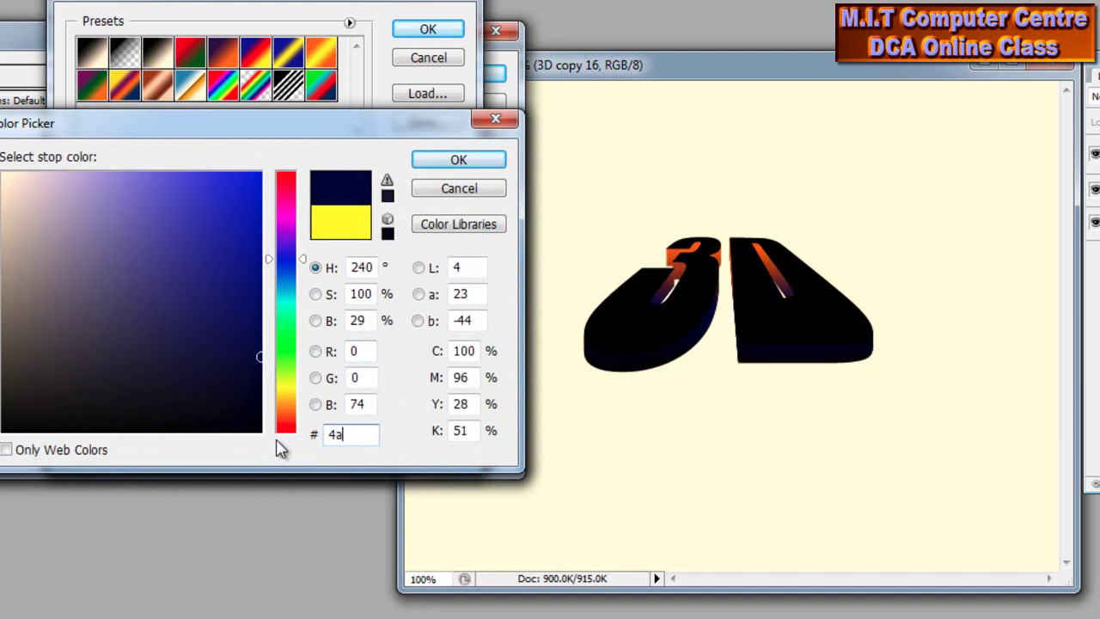
pyautogui.write('4a4a')
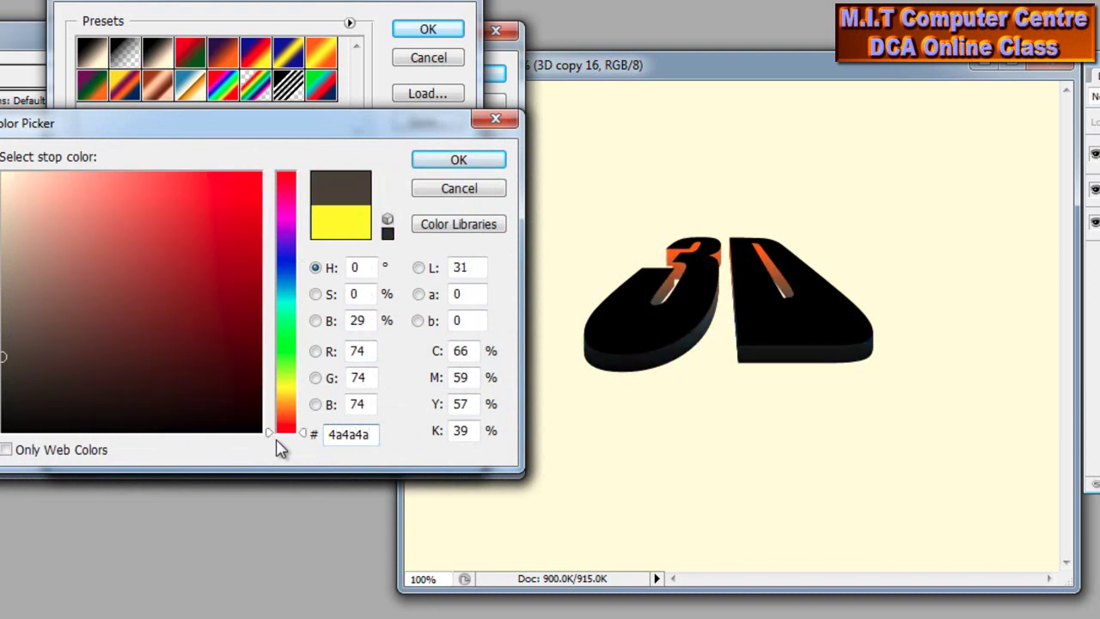
pyautogui.click(455, 165)
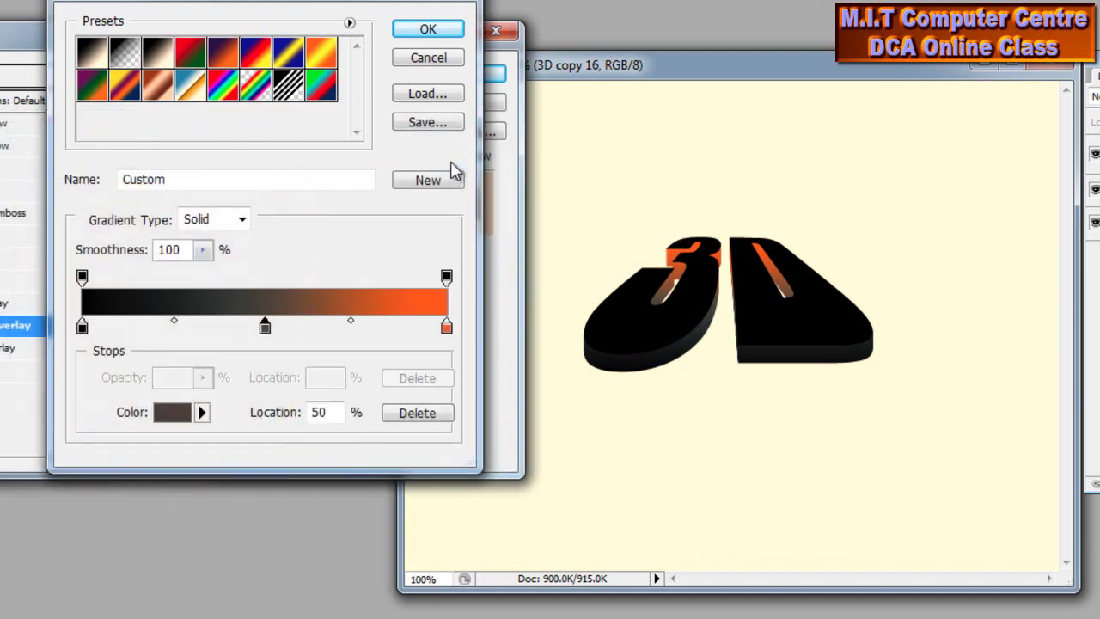
# - Set the gradient's end color stop to 262626 and accept the custom gradient
pyautogui.doubleClick(447, 329)
pyautogui.doubleClick(375, 437)
pyautogui.write('26')
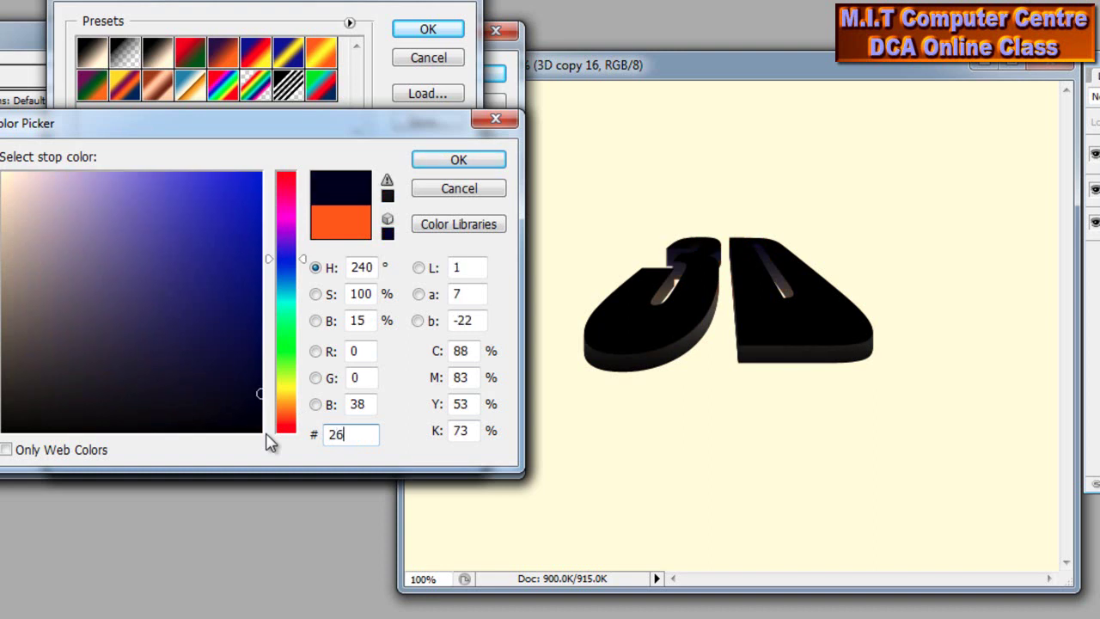
pyautogui.write('2626')
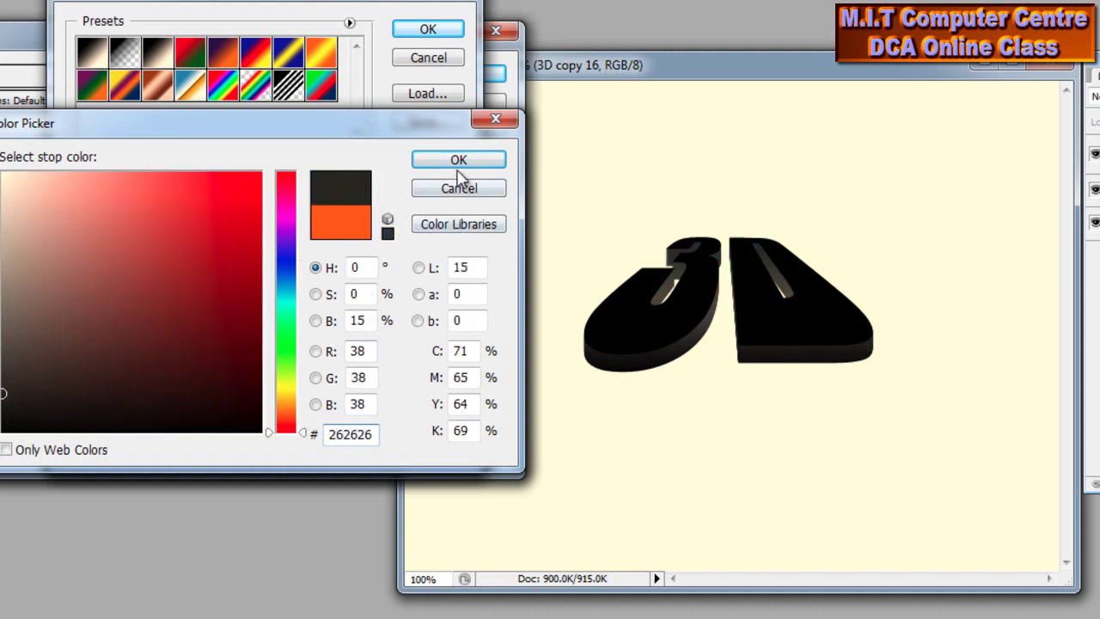
pyautogui.click(458, 161)
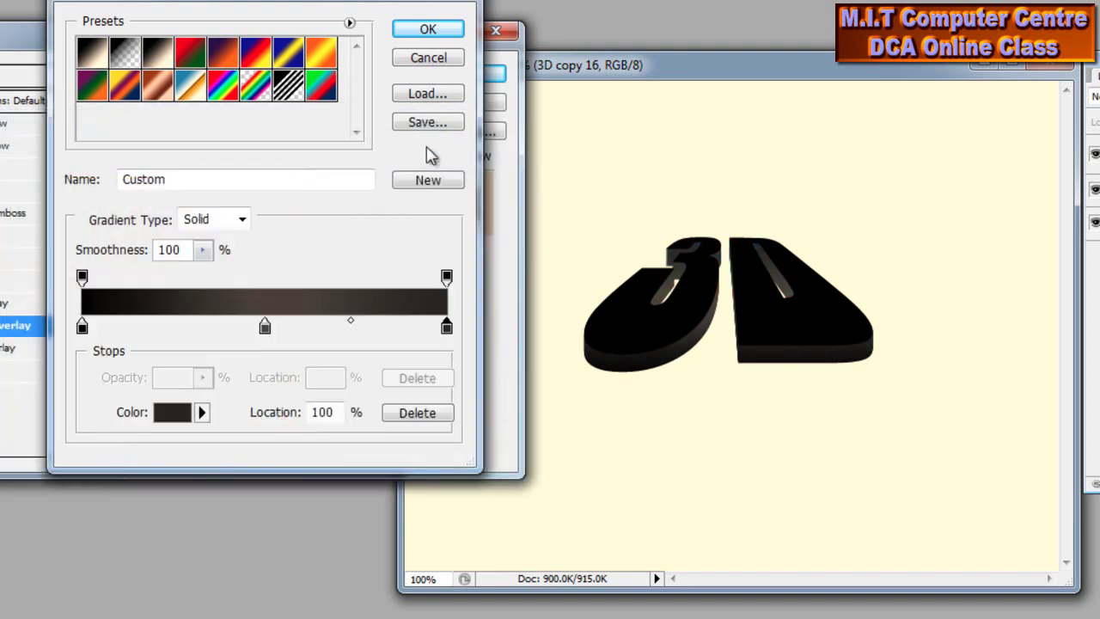
pyautogui.click(433, 30)
# - Add a Bevel and Emboss effect with depth 700%, size 10 px and soften 15 px
pyautogui.moveTo(316, 49); pyautogui.dragTo(423, 47)
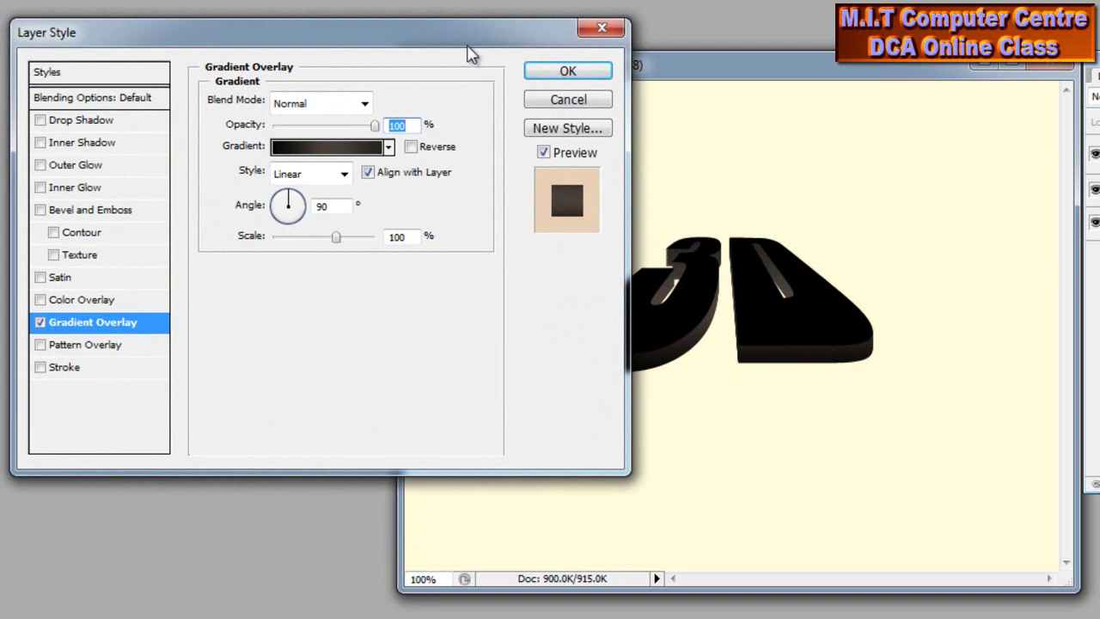
pyautogui.click(133, 214)
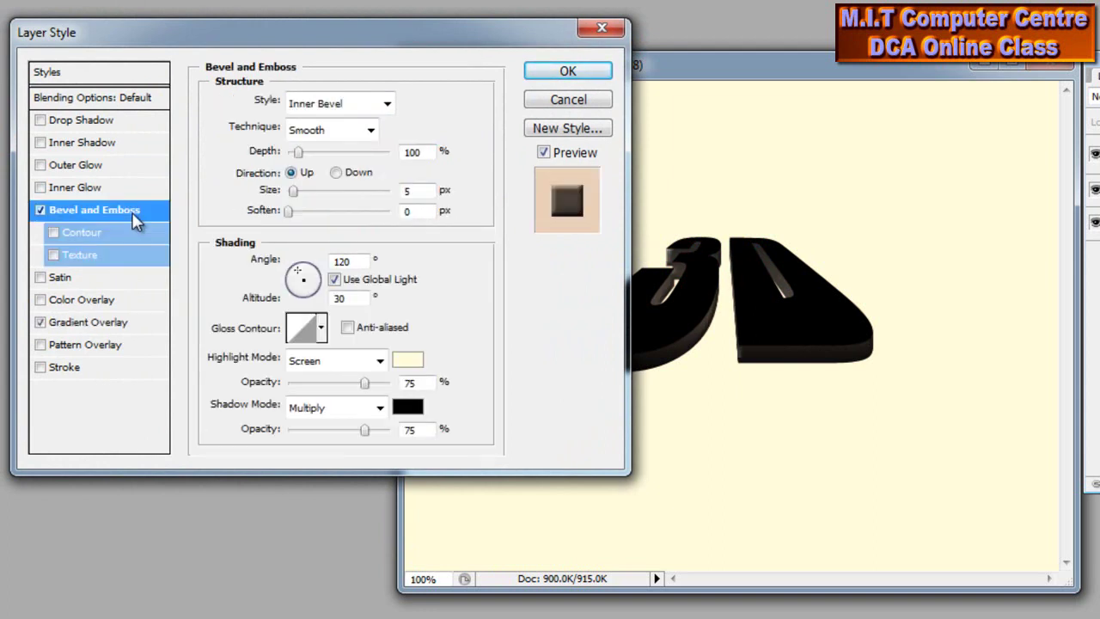
pyautogui.moveTo(432, 43); pyautogui.dragTo(325, 49)
pyautogui.click(308, 159)
pyautogui.write('700')
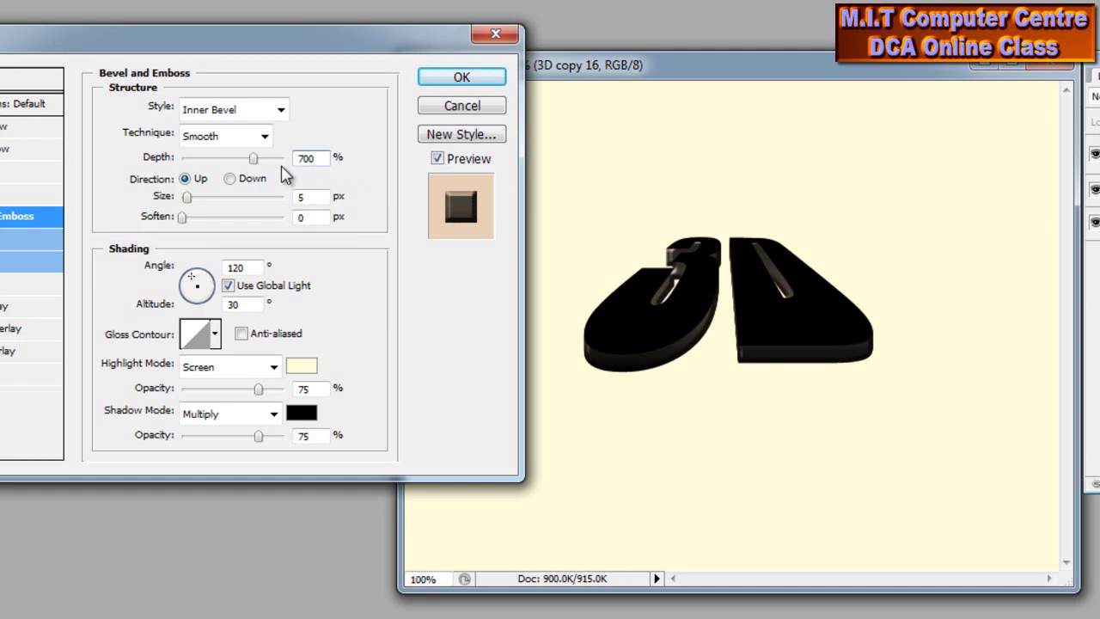
pyautogui.click(303, 197)
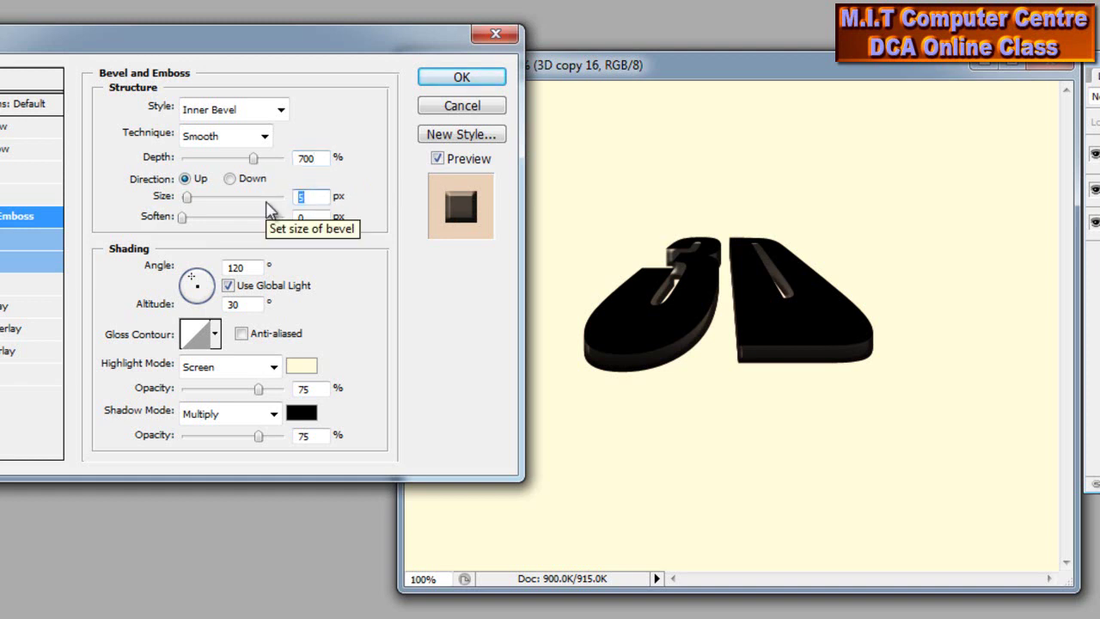
pyautogui.write('10')
pyautogui.click(327, 217)
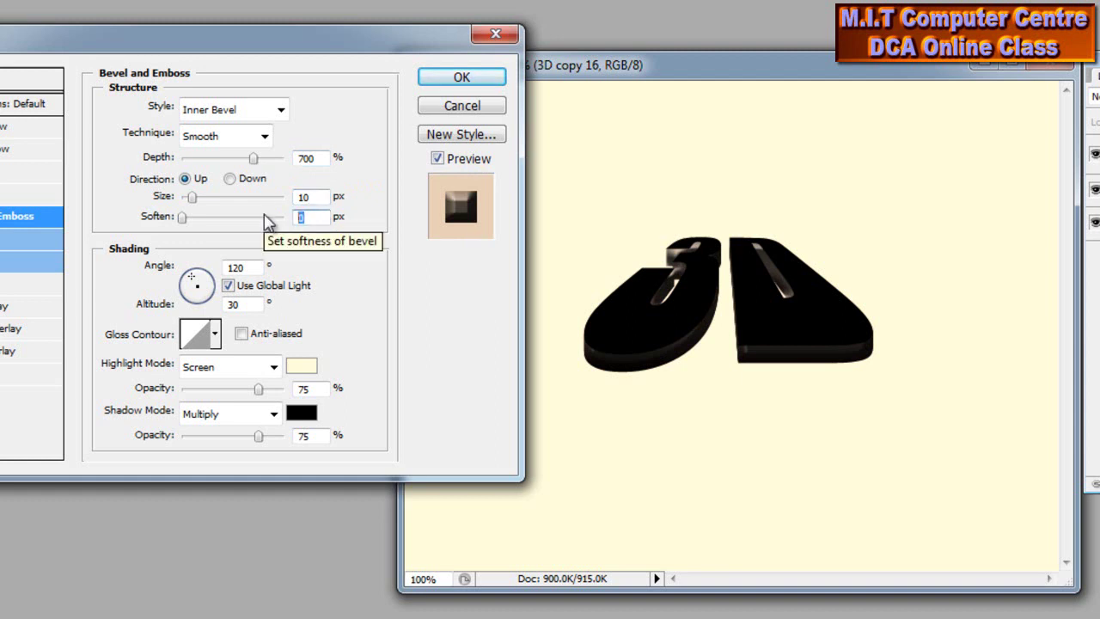
pyautogui.write('15')
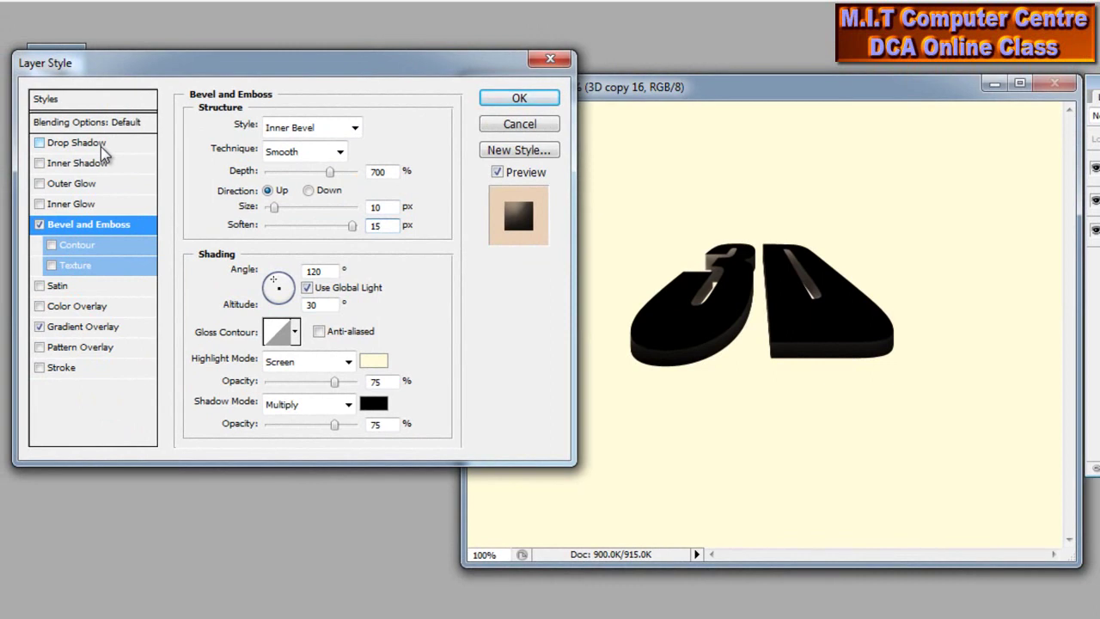
# - Add a Drop Shadow effect with Normal blend mode and 100% opacity, and turn off its global light
pyautogui.click(101, 143)
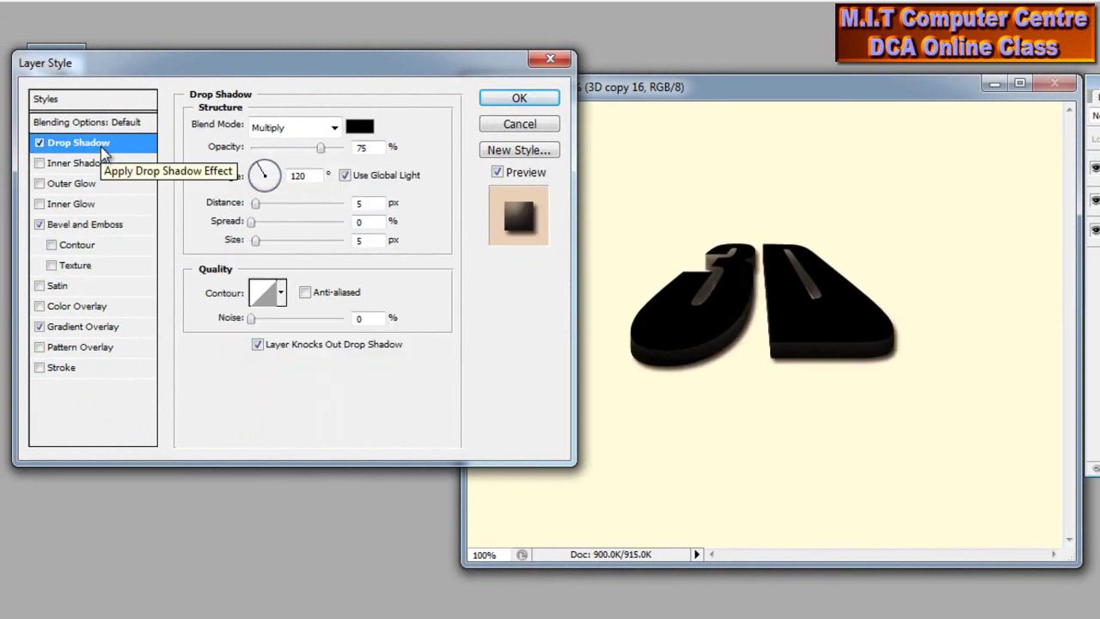
pyautogui.click(335, 127)
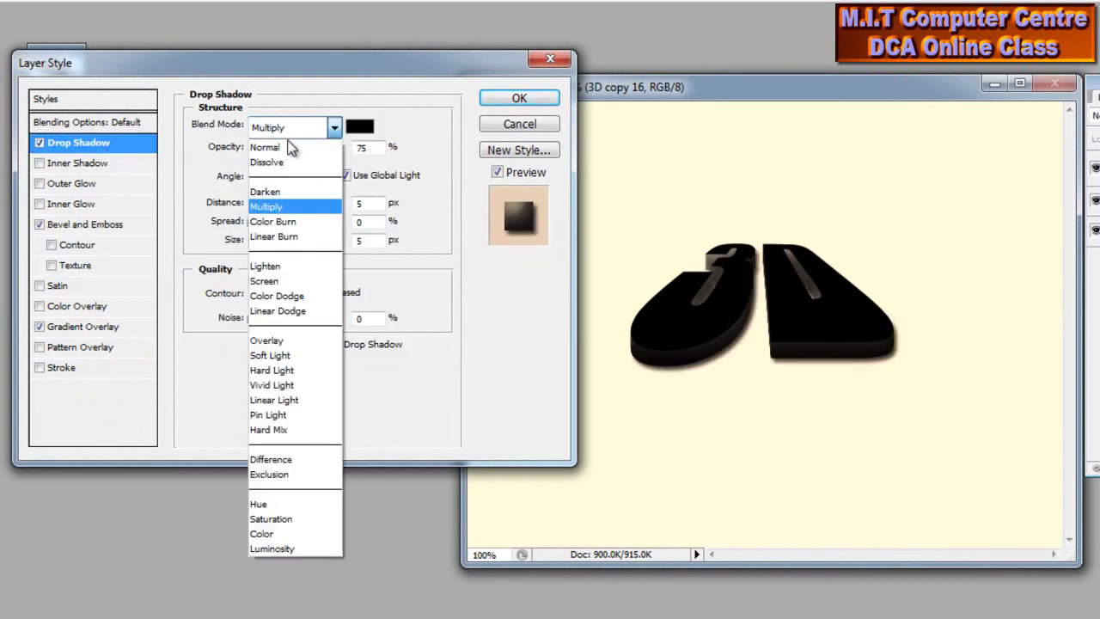
pyautogui.click(287, 149)
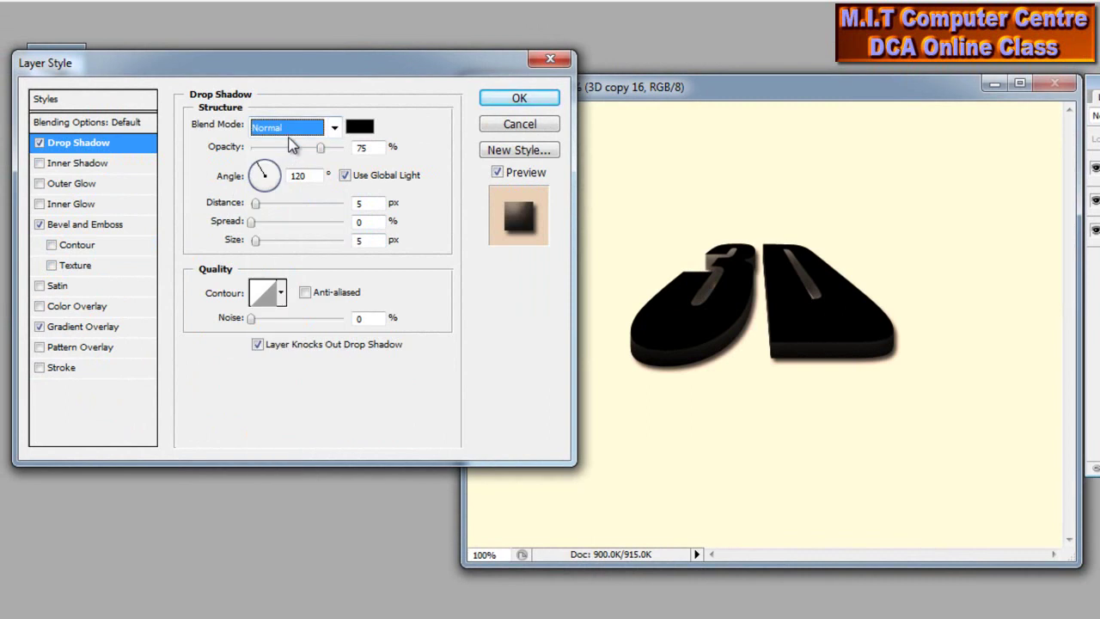
pyautogui.moveTo(320, 149); pyautogui.dragTo(344, 148)
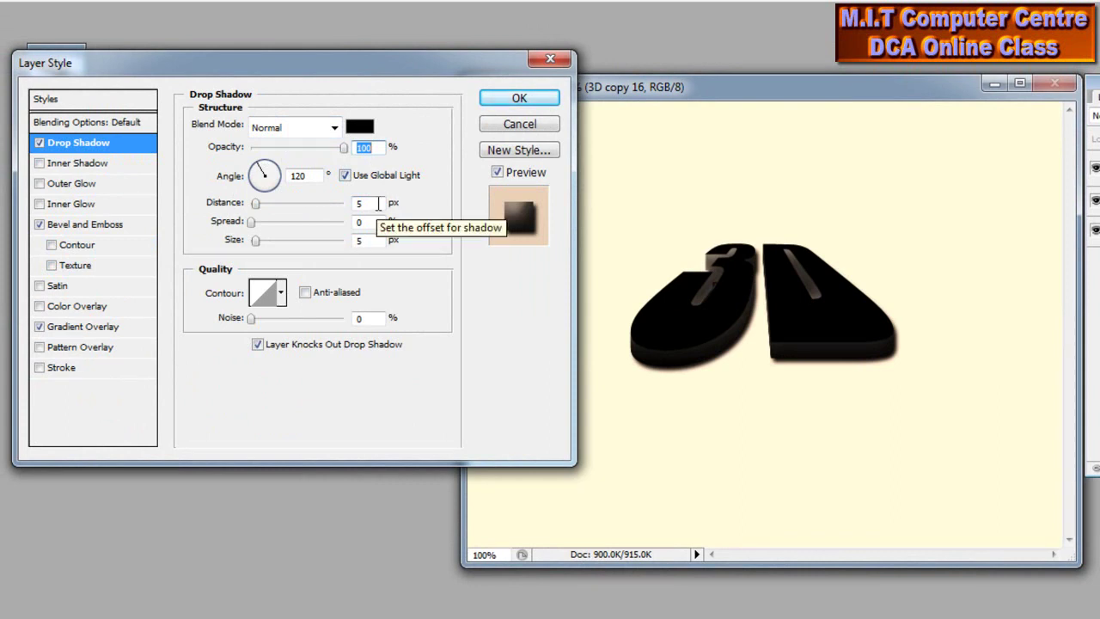
pyautogui.click(349, 179)
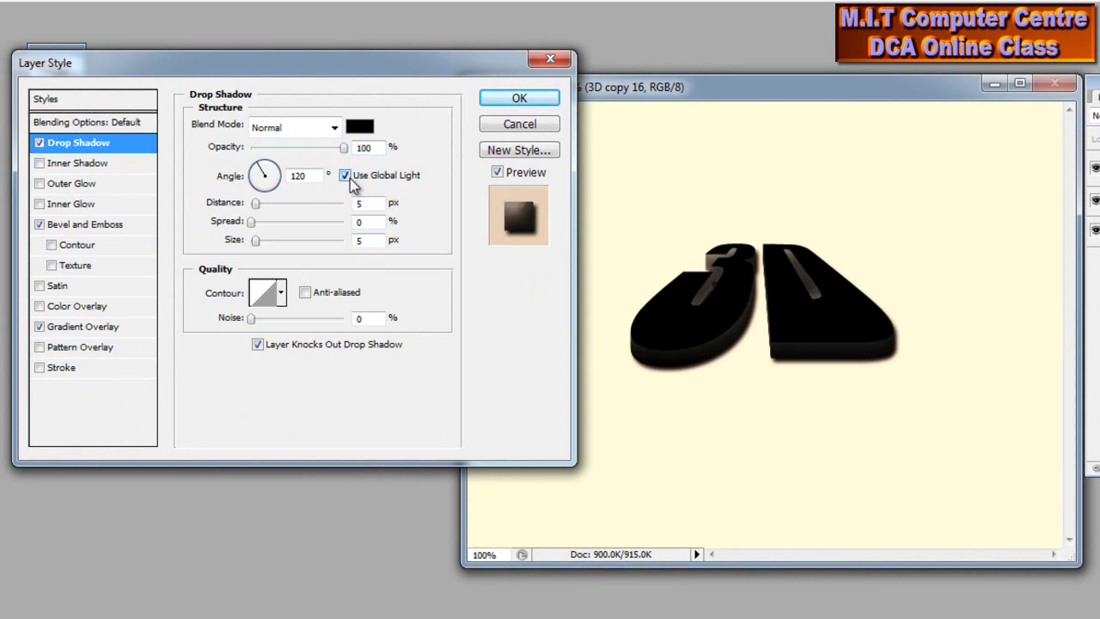
pyautogui.click(350, 182)
# - Try a drop shadow distance of 20 px and a size of 20 px
pyautogui.click(371, 203)
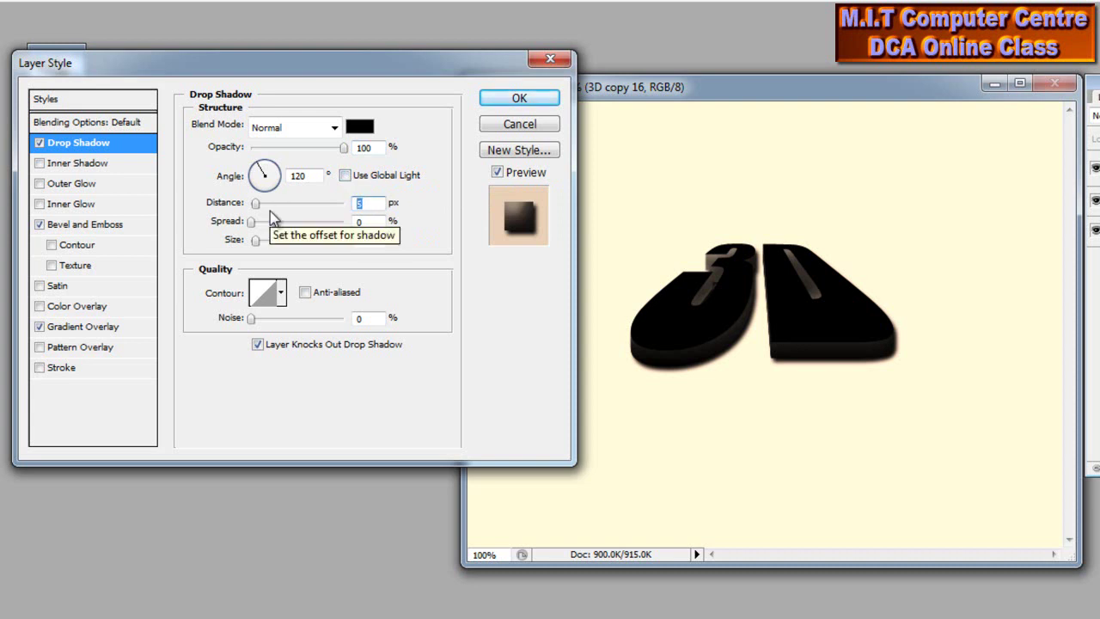
pyautogui.write('20')
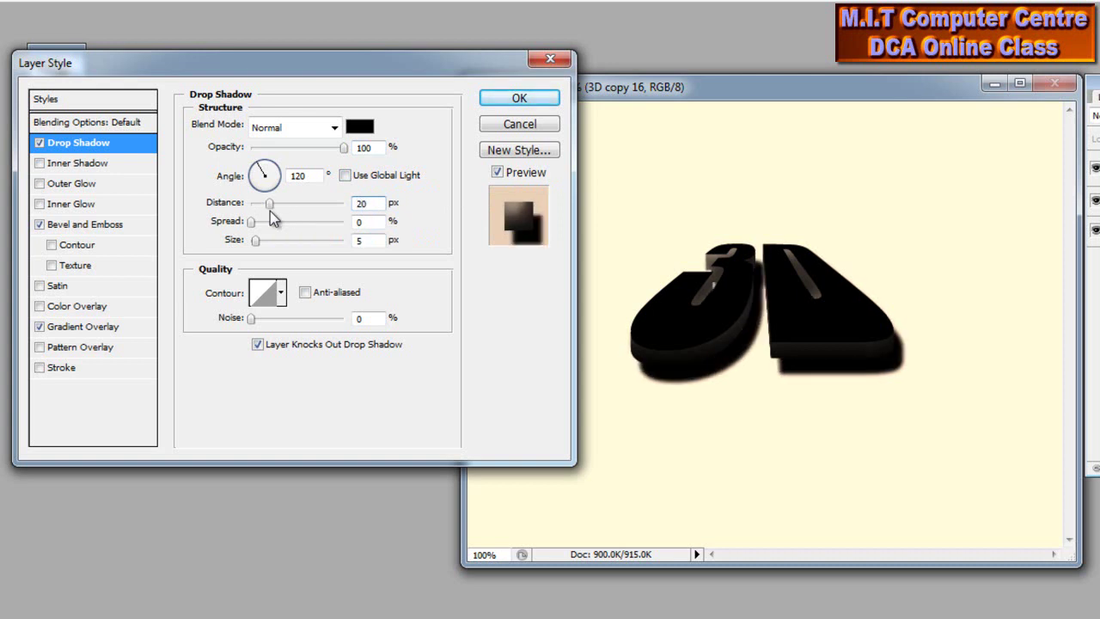
pyautogui.doubleClick(361, 240)
pyautogui.write('20')
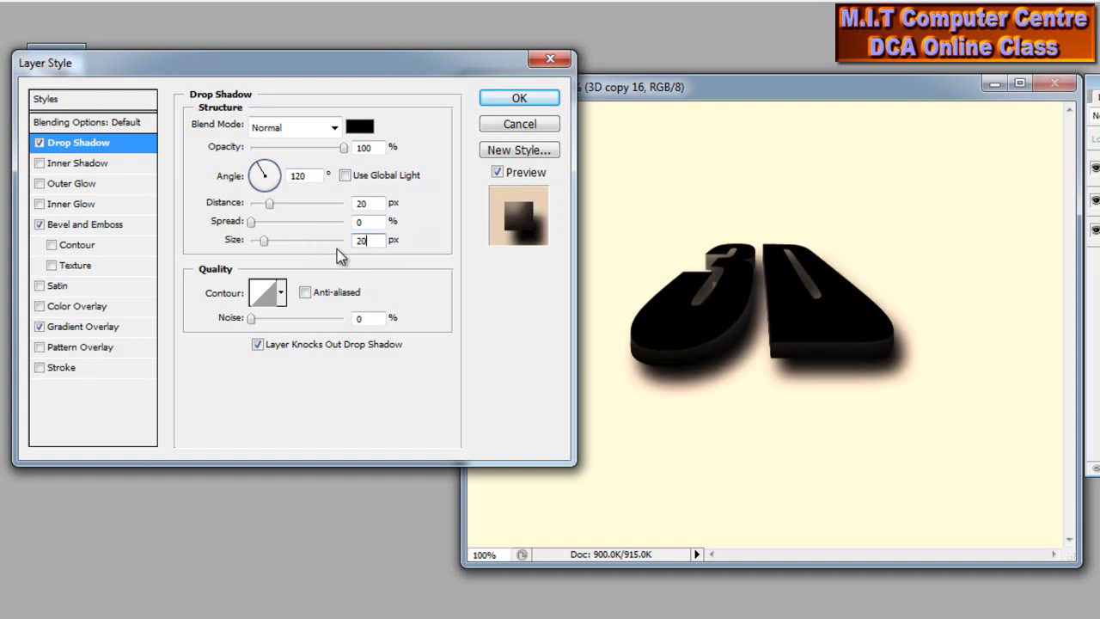
# - Set the drop shadow's distance to 10 px and size to 15 px, and apply the layer style
pyautogui.doubleClick(361, 202)
pyautogui.write('15')
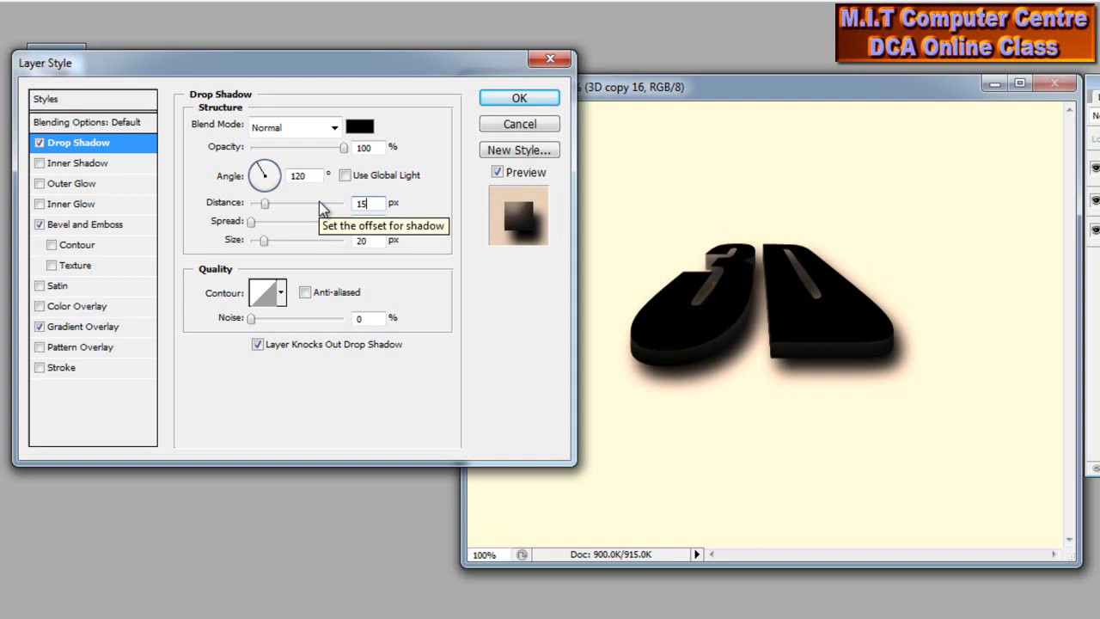
pyautogui.press('BackSpace')
pyautogui.write('0')
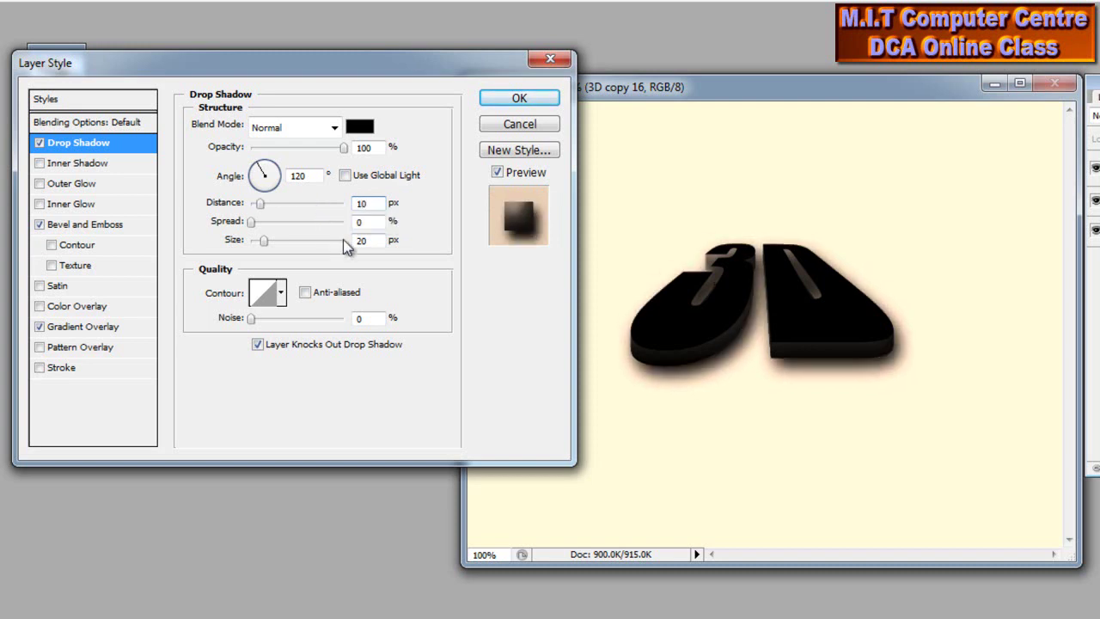
pyautogui.moveTo(381, 245); pyautogui.dragTo(342, 245)
pyautogui.write('15')
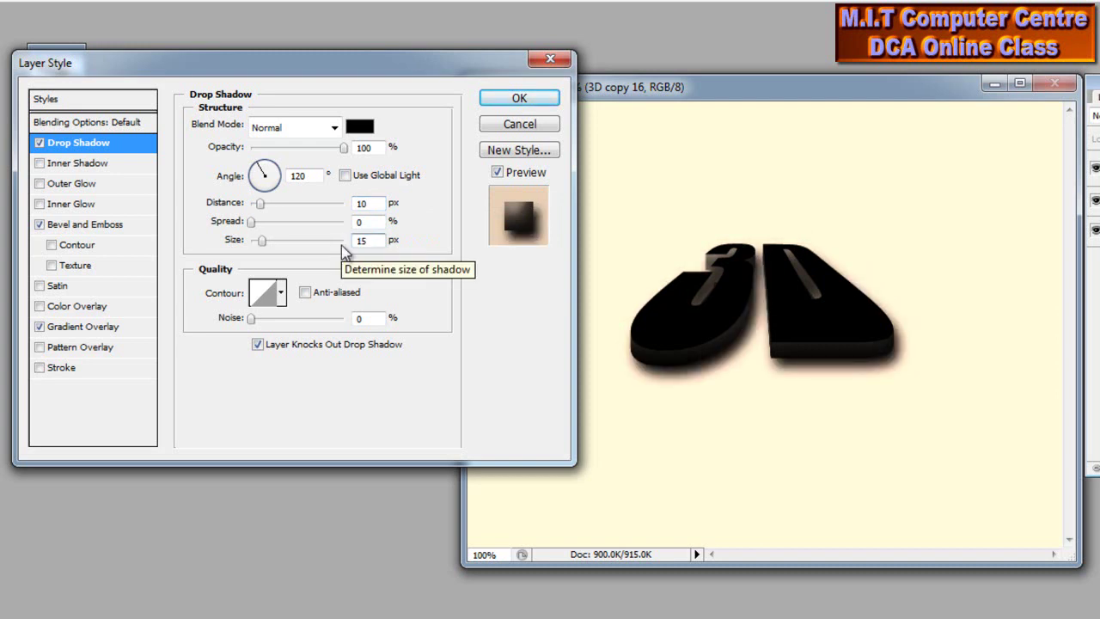
pyautogui.click(384, 203)
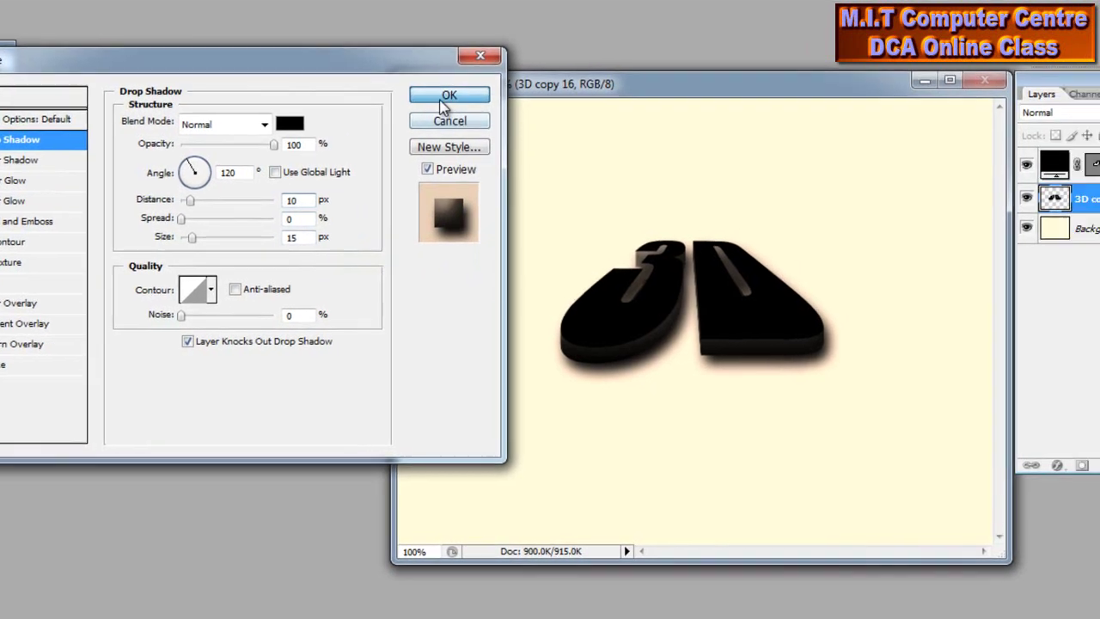
pyautogui.click(519, 98)
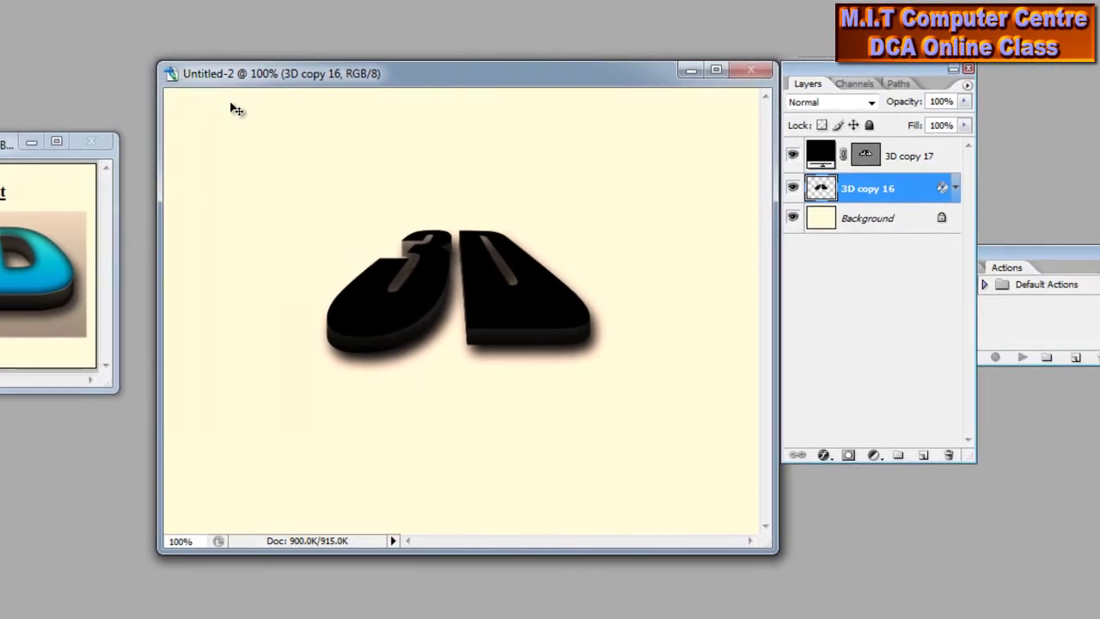
# - Add an Inner Shadow effect to the 3D copy 17 layer with Normal blend mode and 100% opacity
pyautogui.click(927, 162)
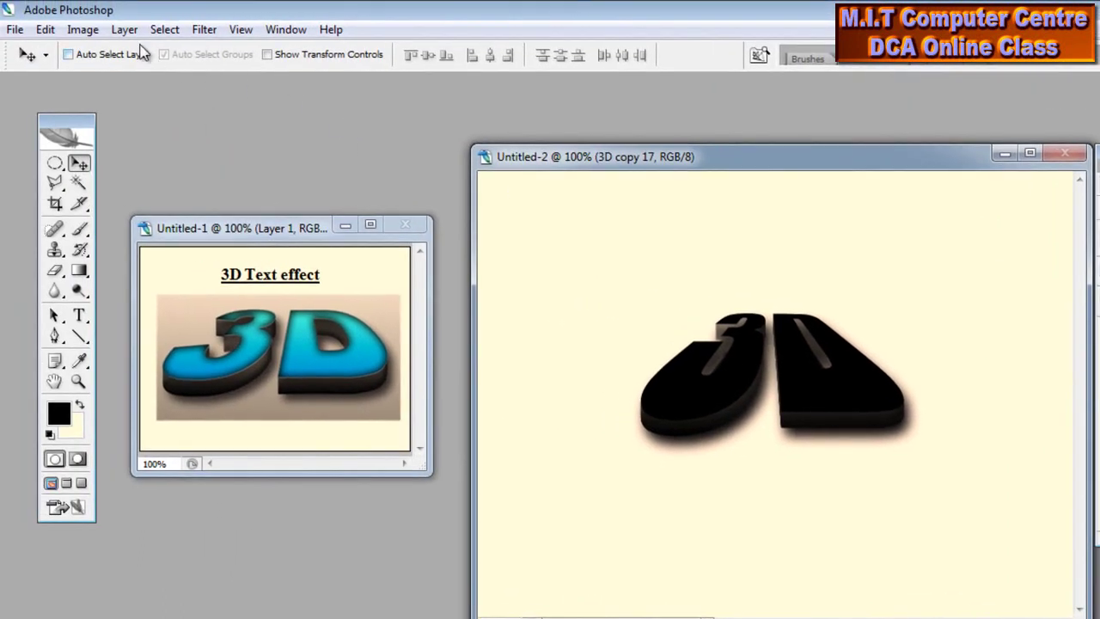
pyautogui.click(127, 31)
pyautogui.moveTo(167, 122)
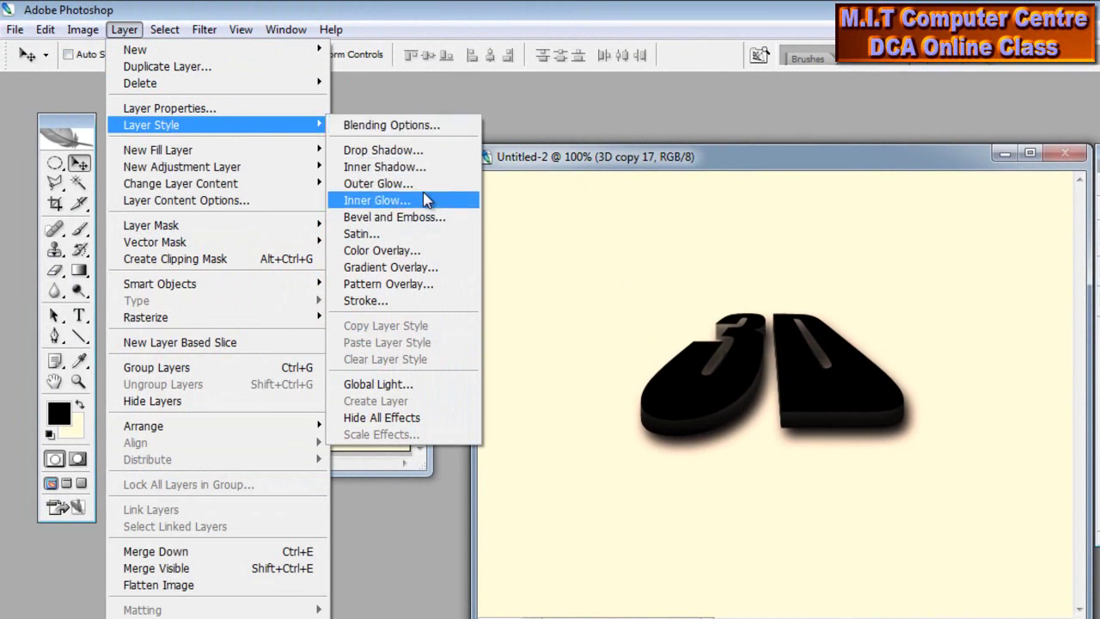
pyautogui.click(440, 169)
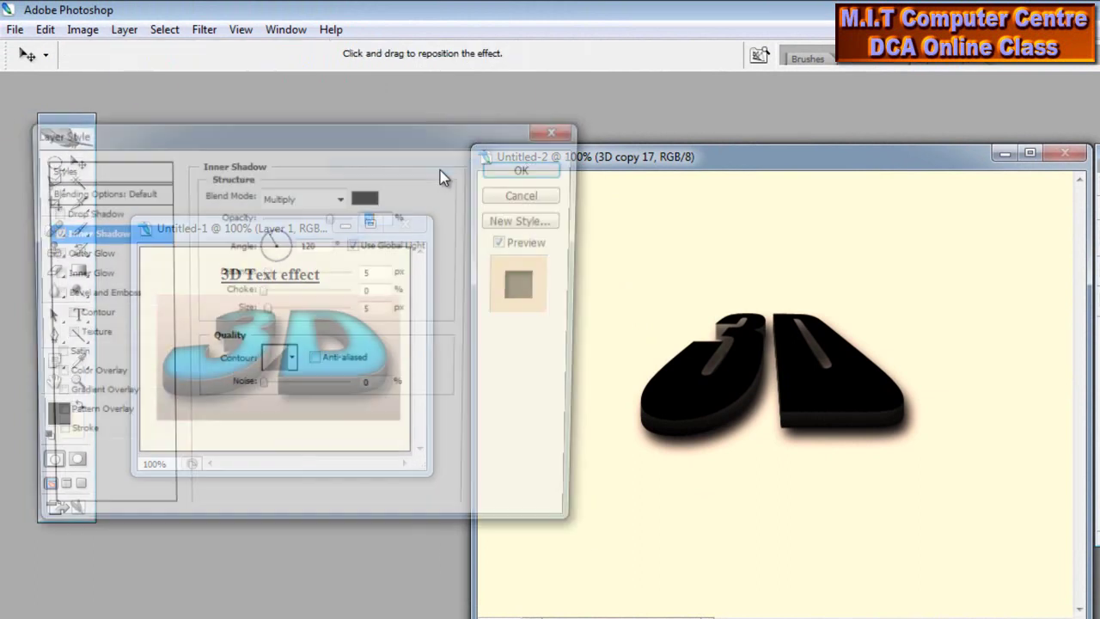
pyautogui.click(303, 197)
pyautogui.click(306, 214)
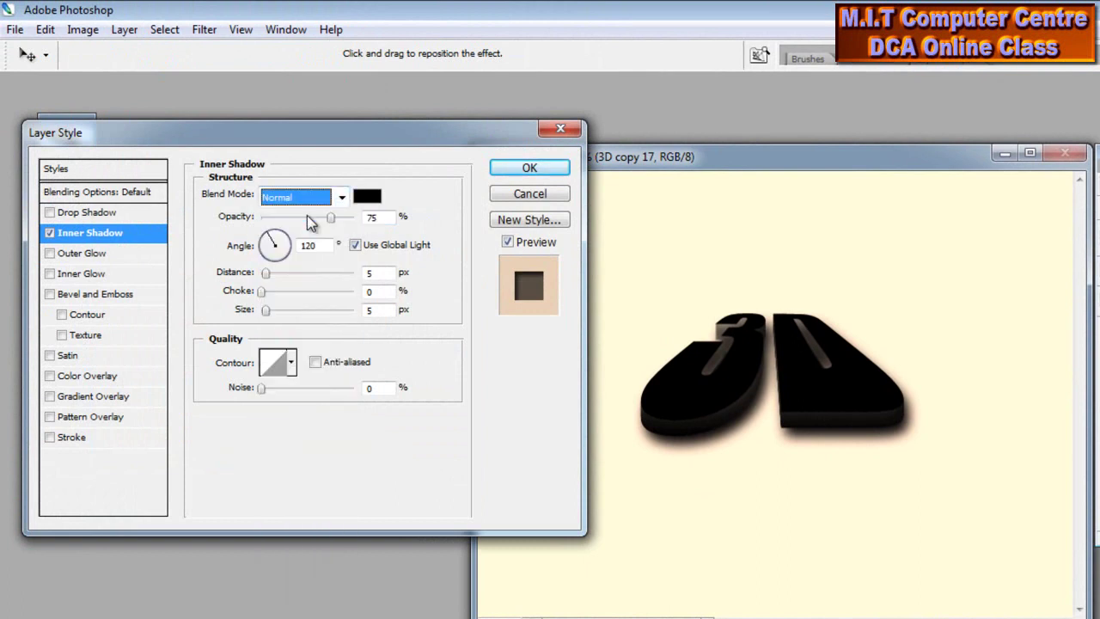
pyautogui.moveTo(331, 217); pyautogui.dragTo(357, 220)
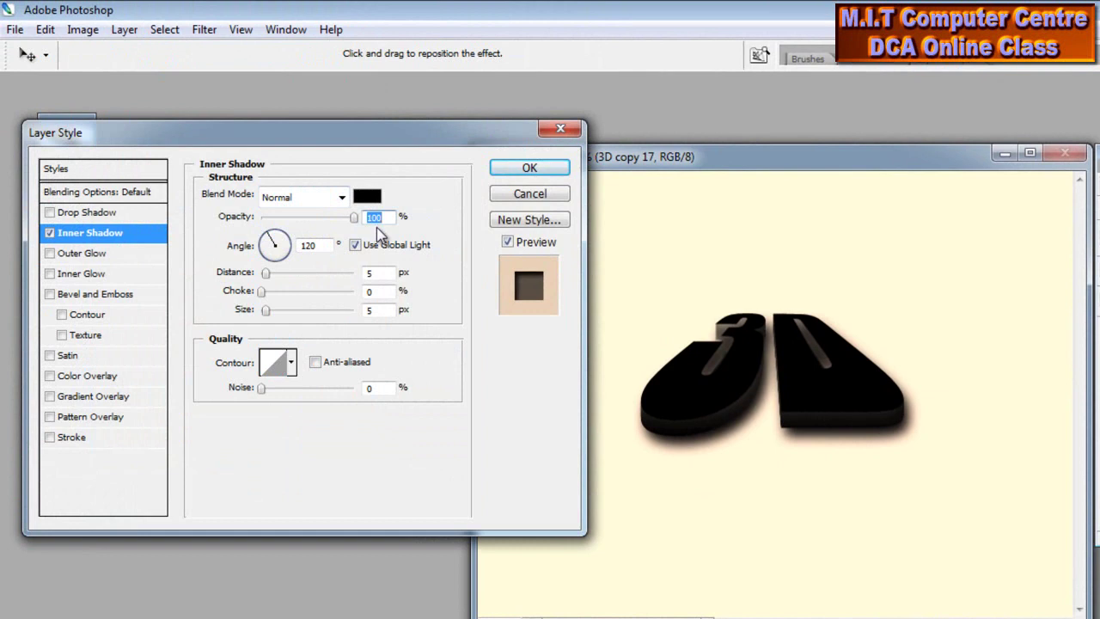
# - Set the inner shadow's distance to 0 px, choke to 10% and size to 25 px
pyautogui.click(376, 273)
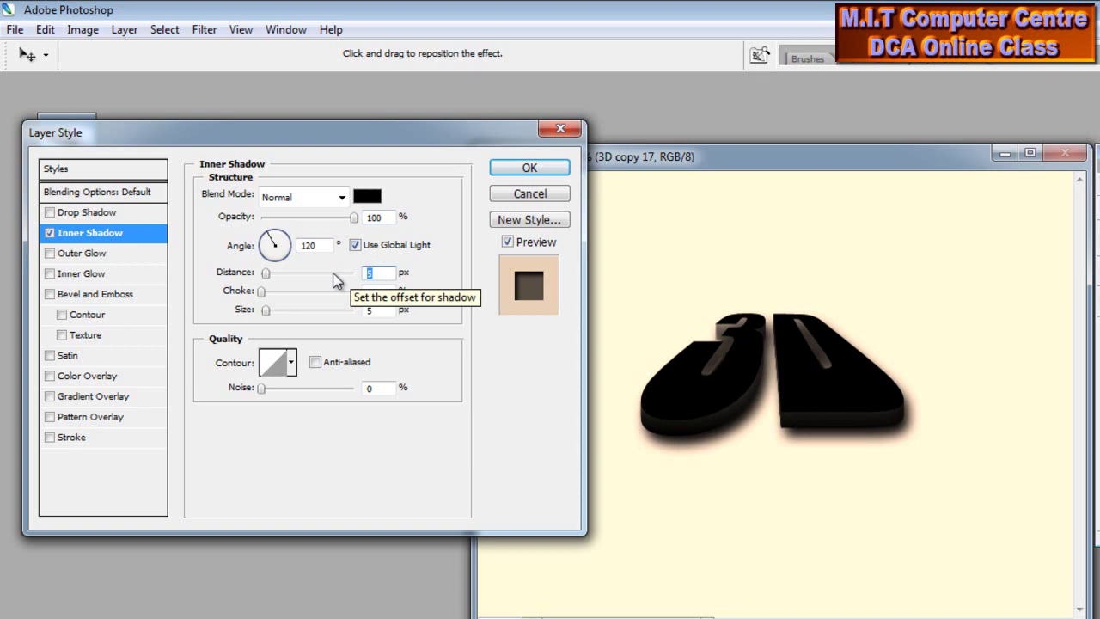
pyautogui.write('0')
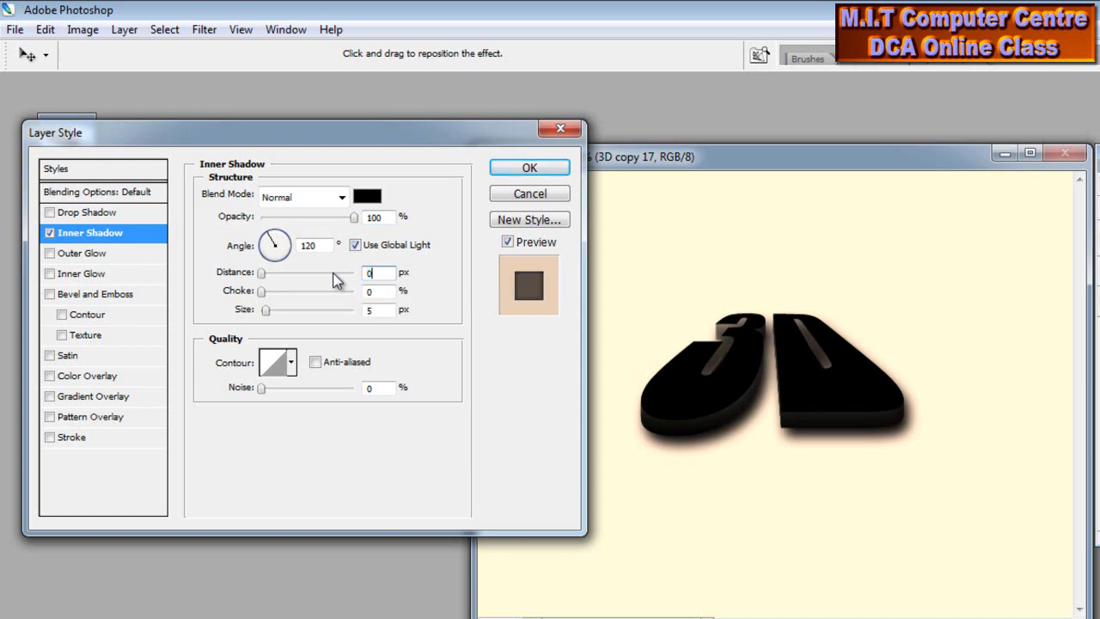
pyautogui.click(386, 293)
pyautogui.write('10')
pyautogui.click(362, 311)
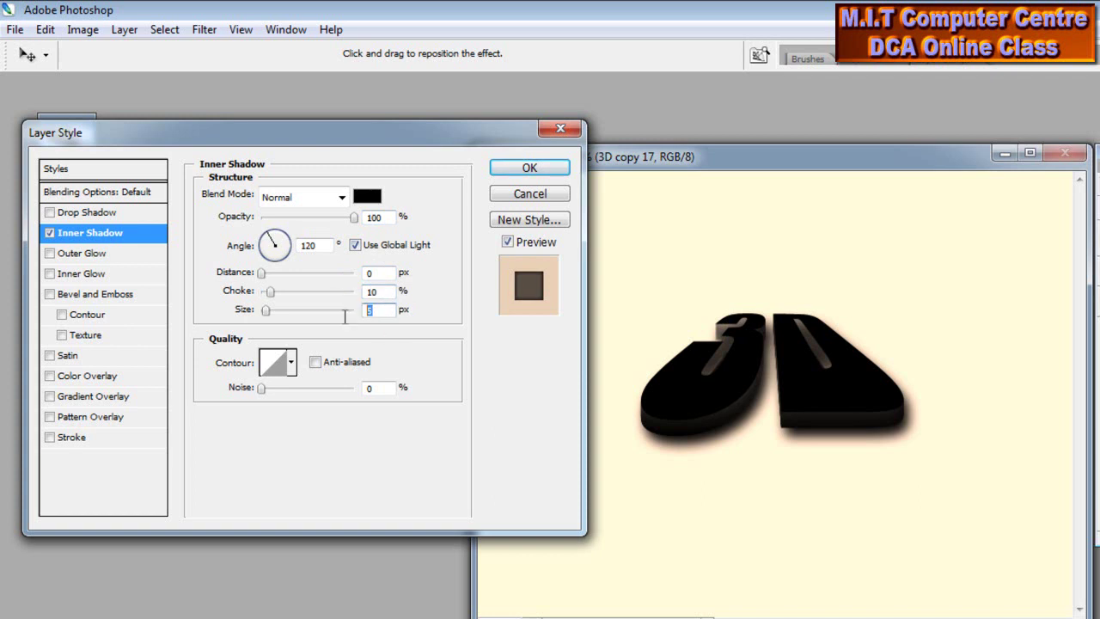
pyautogui.press('BackSpace')
pyautogui.write('25')
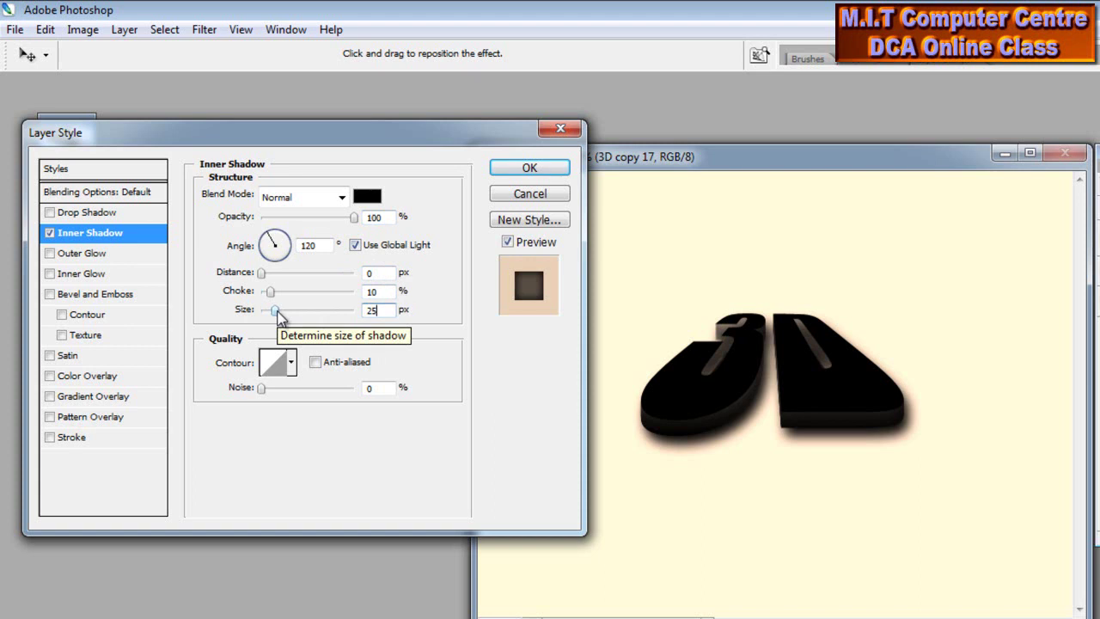
# - Add a Bevel and Emboss effect to the 3D copy 17 layer using the Outer Bevel style
pyautogui.click(116, 299)
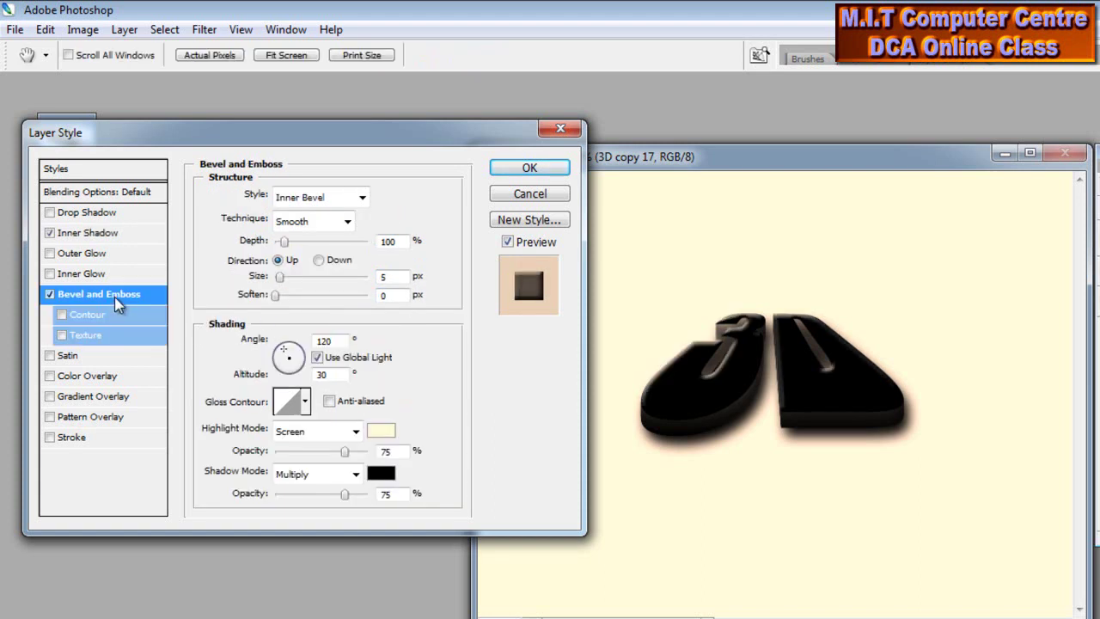
pyautogui.click(305, 197)
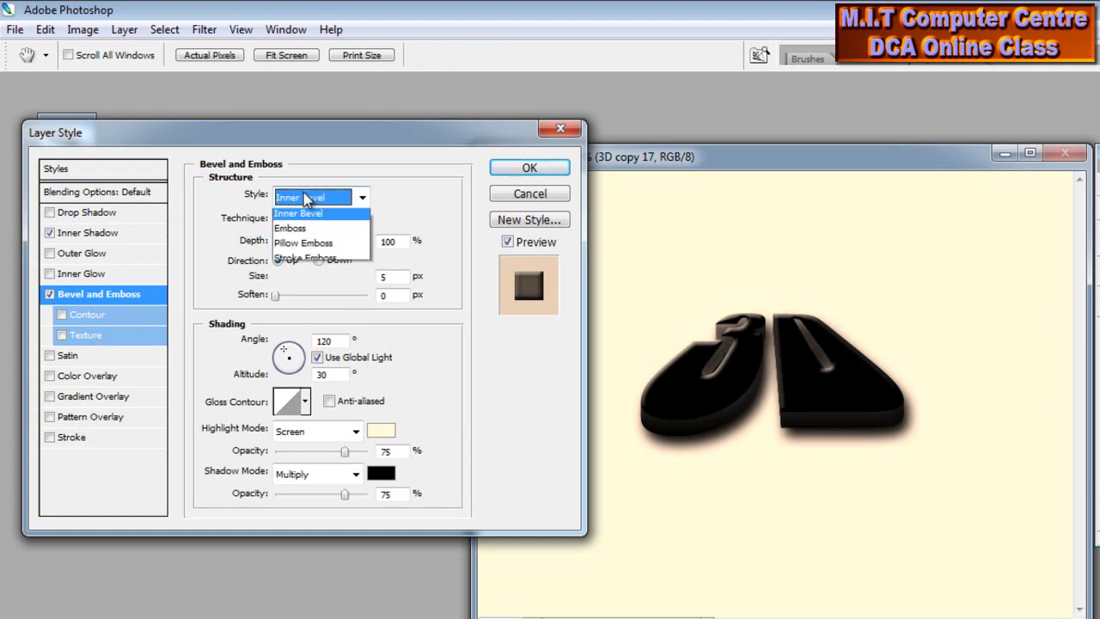
pyautogui.click(306, 215)
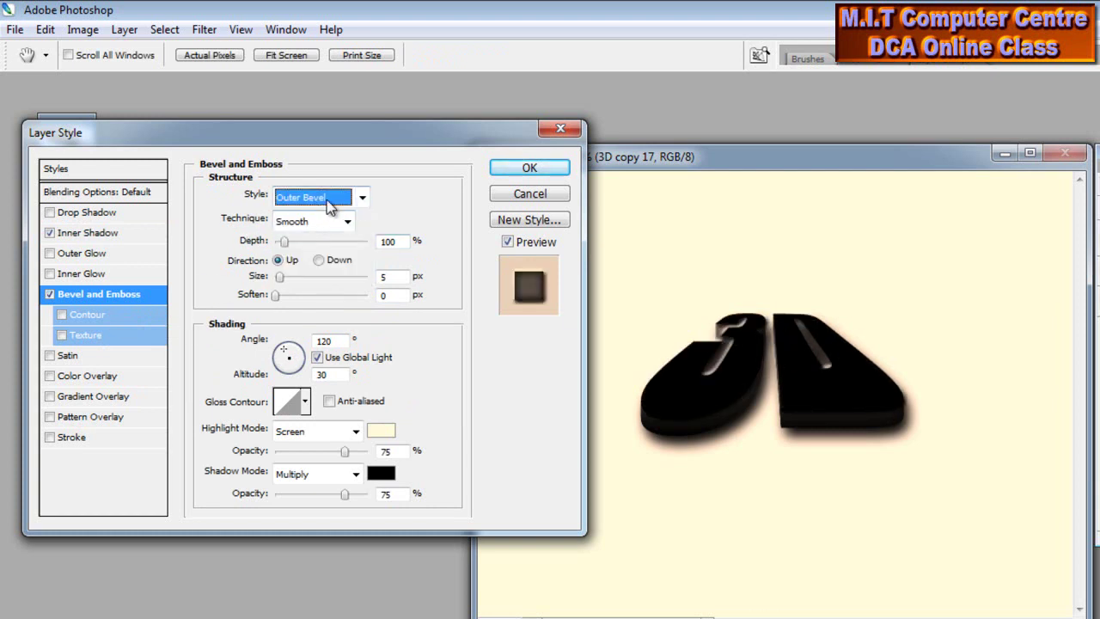
pyautogui.click(327, 199)
pyautogui.click(331, 230)
pyautogui.click(325, 202)
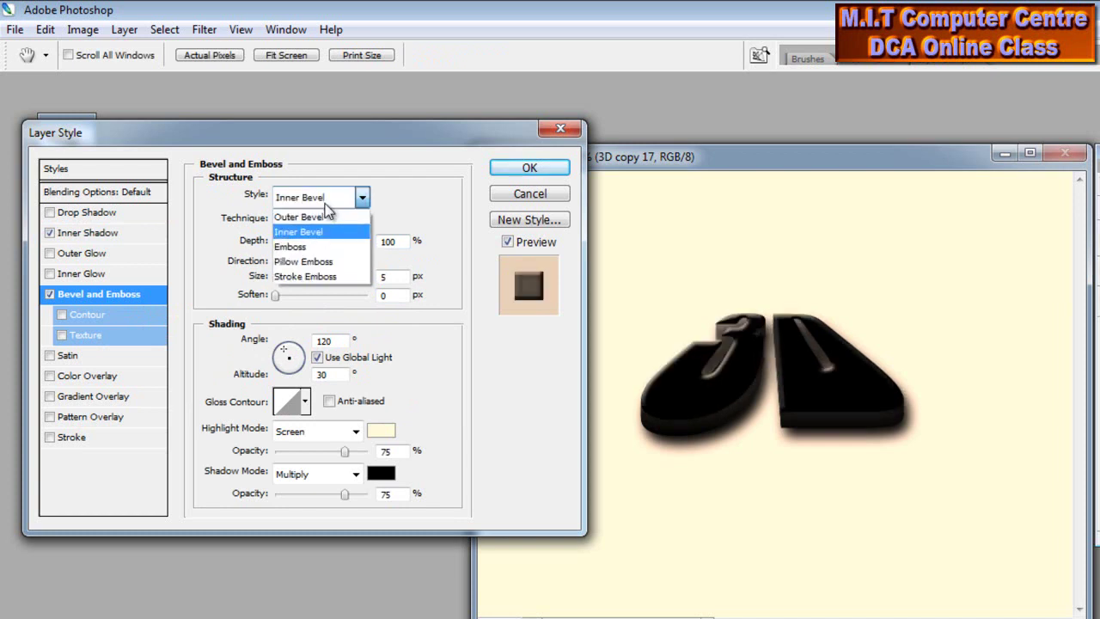
pyautogui.click(310, 216)
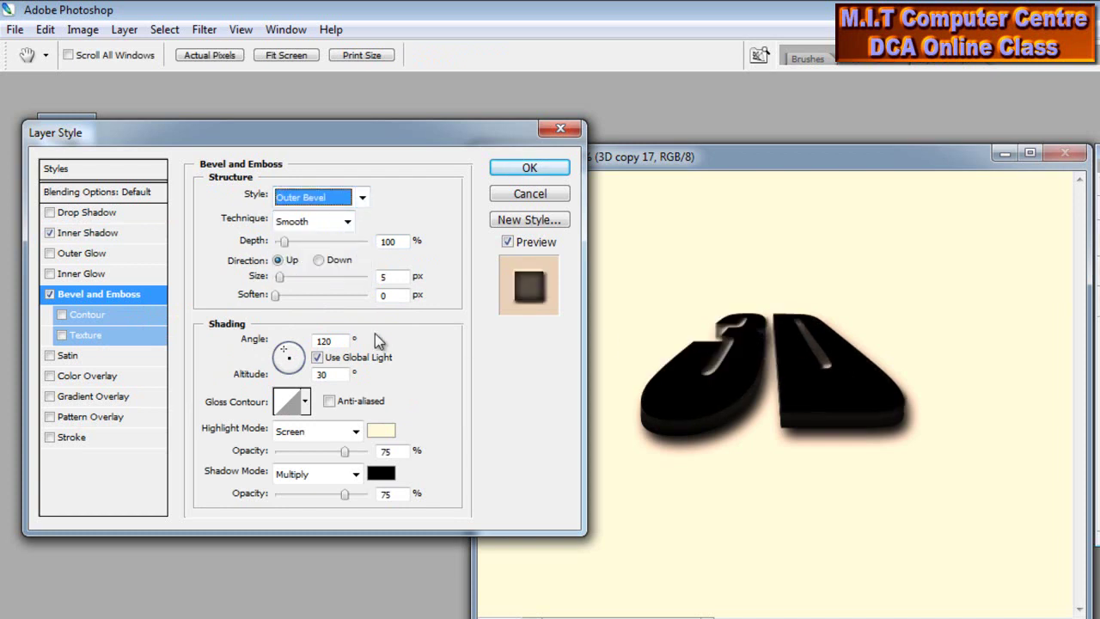
# - Set the outer bevel's depth to 2% and its direction to Down
pyautogui.doubleClick(400, 242)
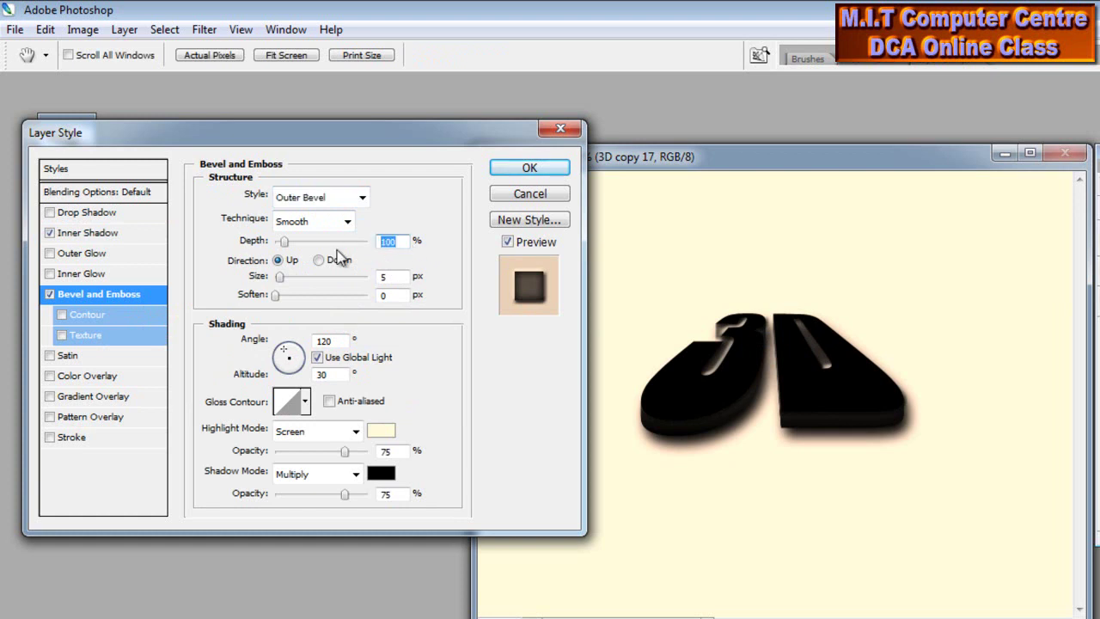
pyautogui.write('2')
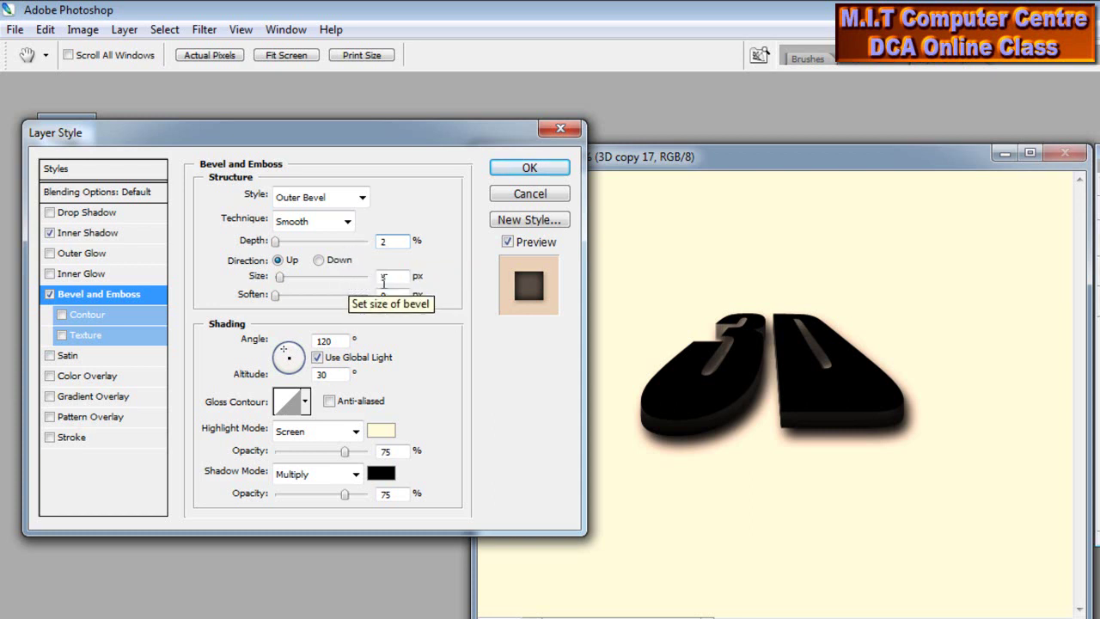
pyautogui.click(321, 261)
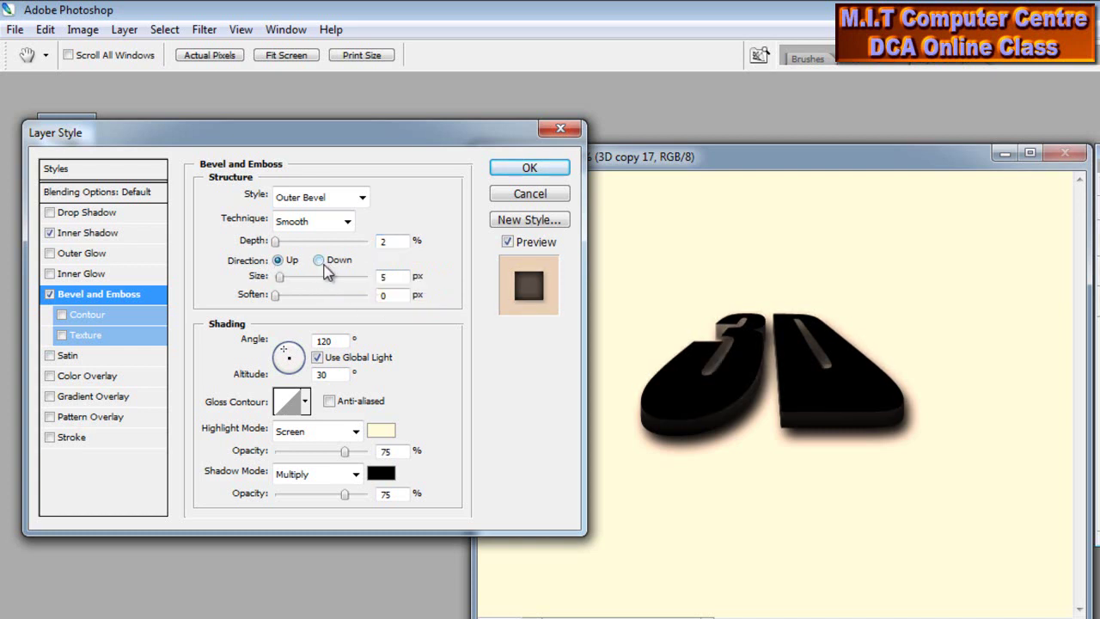
pyautogui.click(280, 262)
pyautogui.click(318, 261)
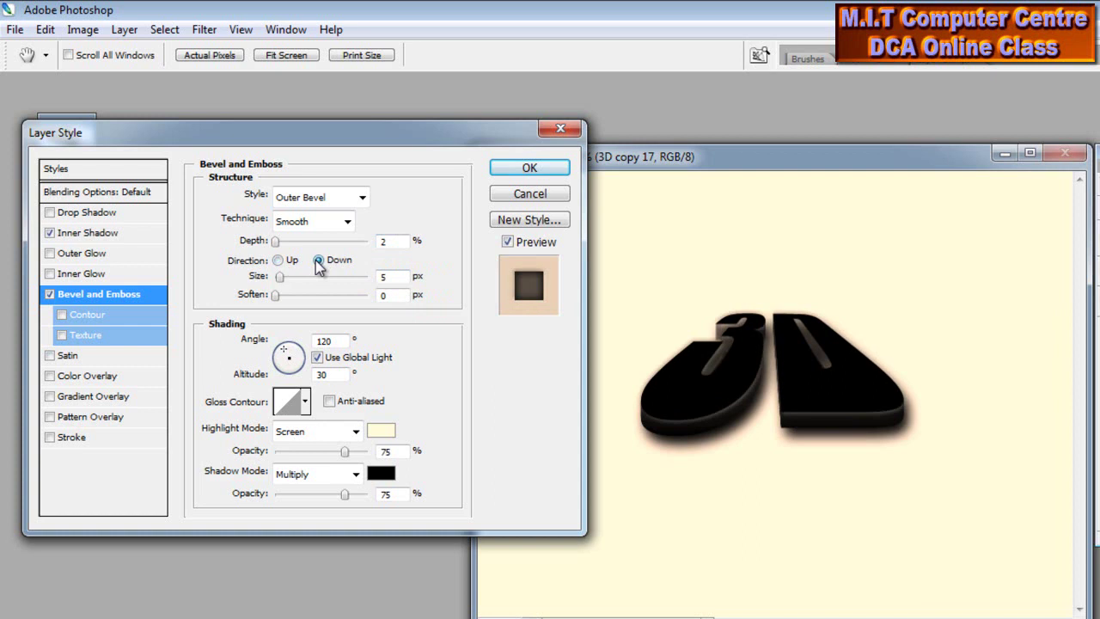
# - Set the outer bevel's size to 0 px and soften to 2 px, with highlight and shadow opacity both at 100%
pyautogui.doubleClick(384, 276)
pyautogui.write('0')
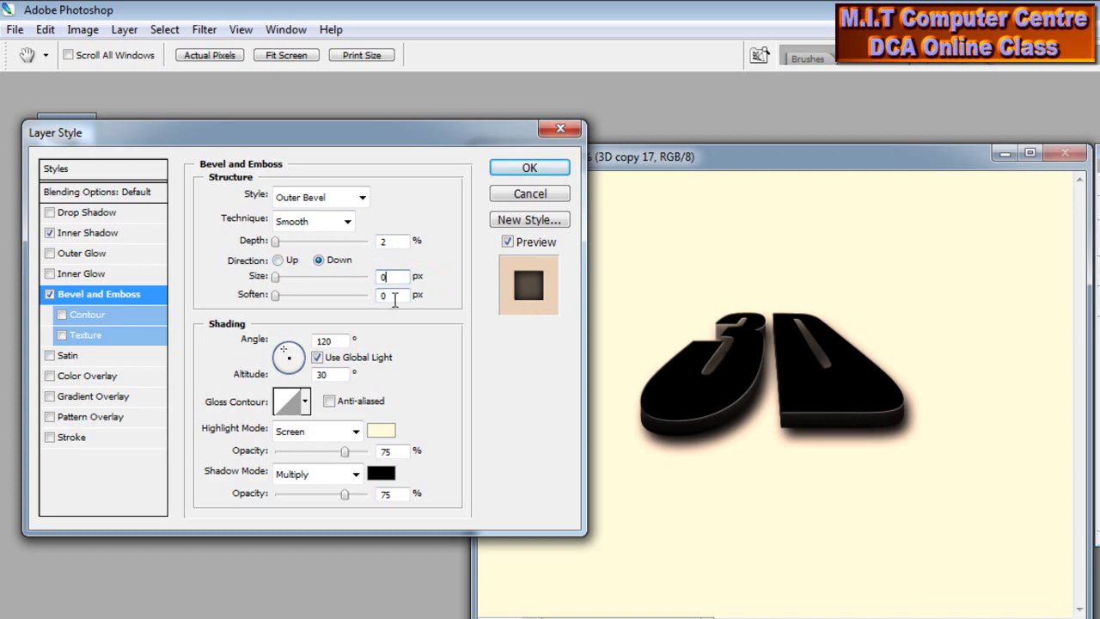
pyautogui.doubleClick(388, 295)
pyautogui.write('2')
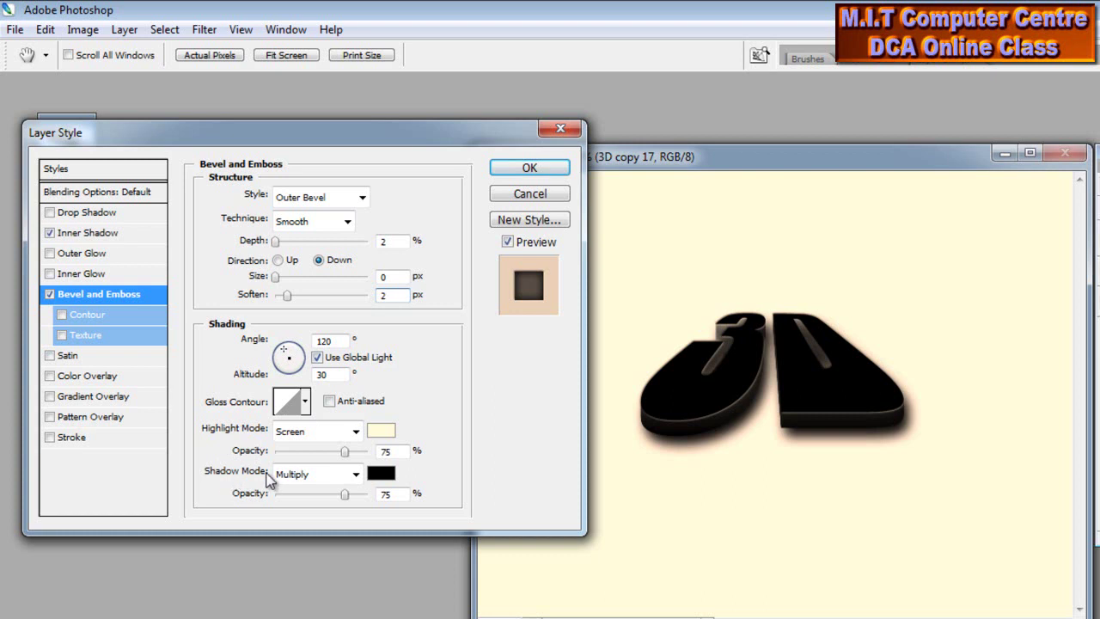
pyautogui.moveTo(344, 453); pyautogui.dragTo(370, 453)
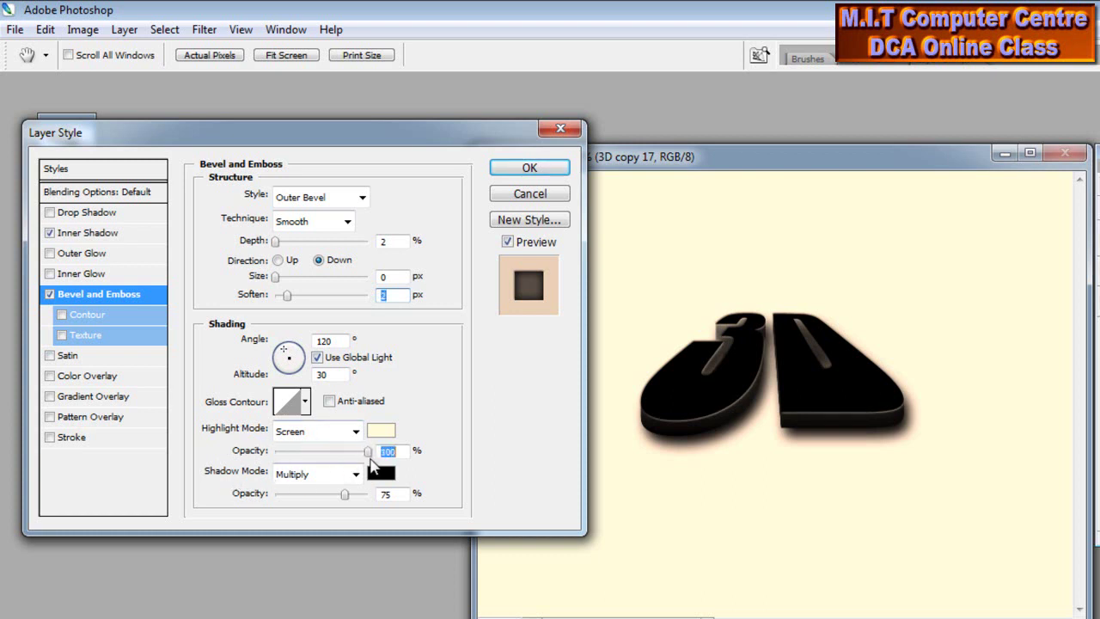
pyautogui.moveTo(344, 496); pyautogui.dragTo(375, 501)
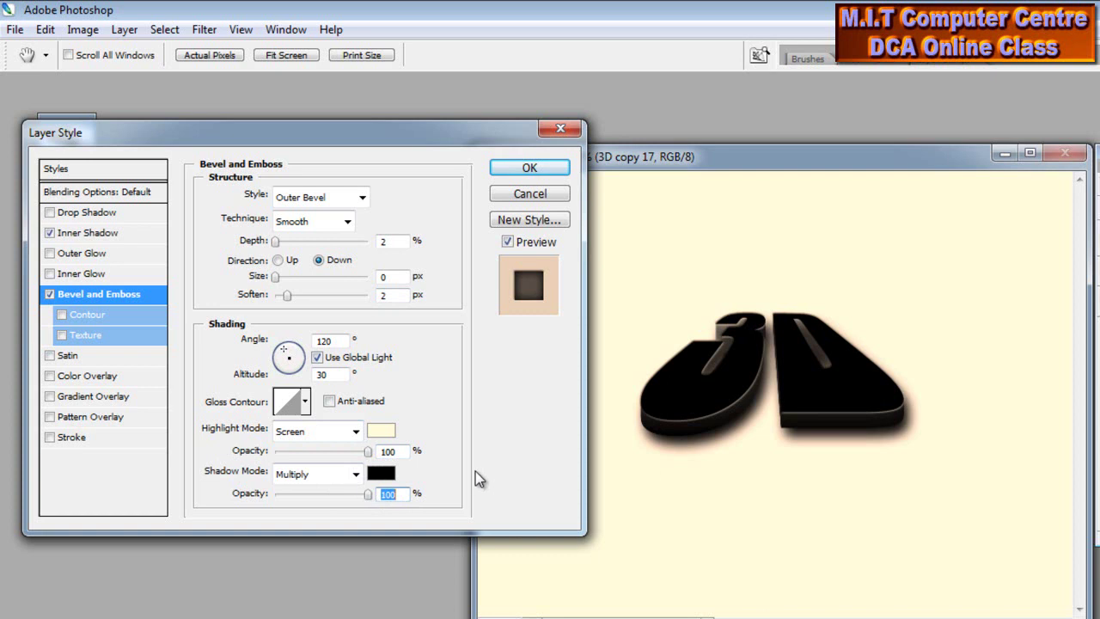
# - Add a Gradient Overlay to the 3D copy 17 layer with the Linear Light blend mode
pyautogui.click(128, 398)
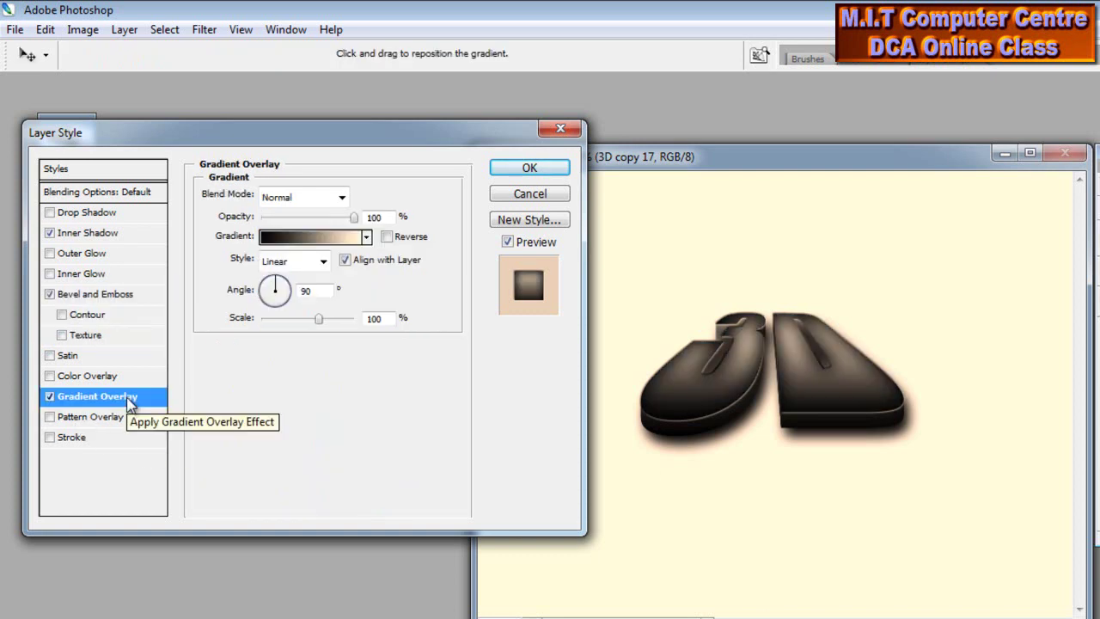
pyautogui.click(309, 198)
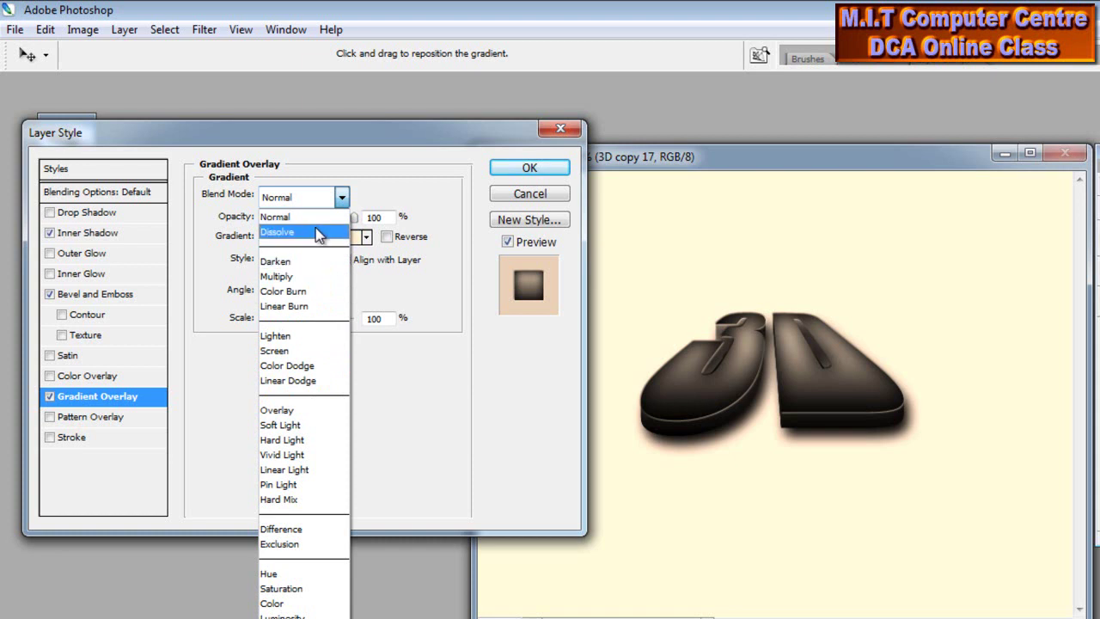
pyautogui.click(315, 473)
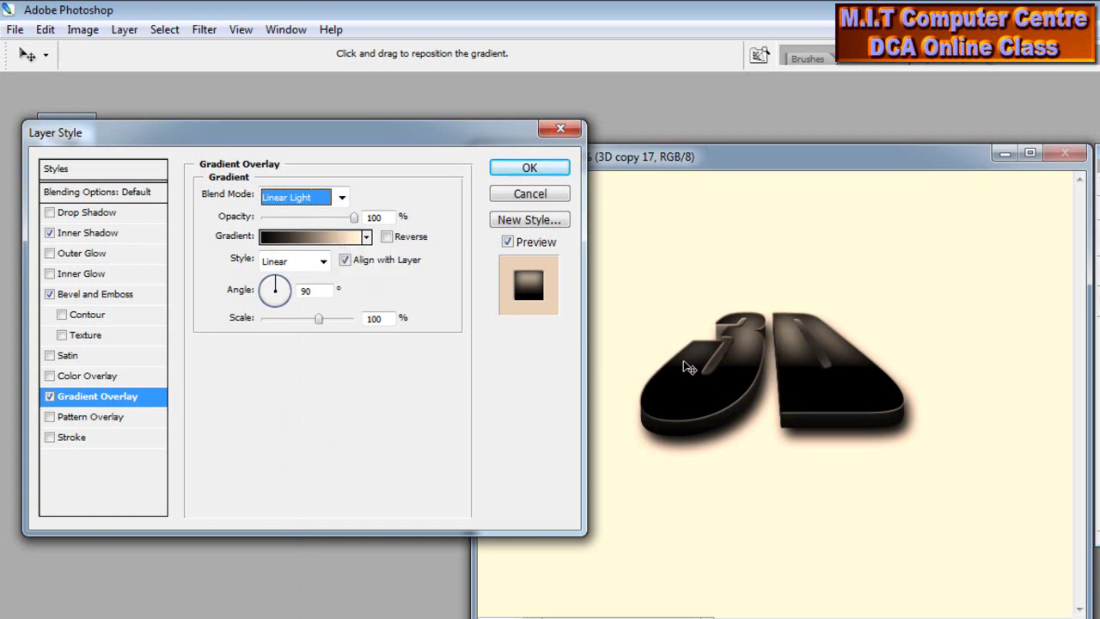
pyautogui.moveTo(340, 134); pyautogui.dragTo(331, 326)
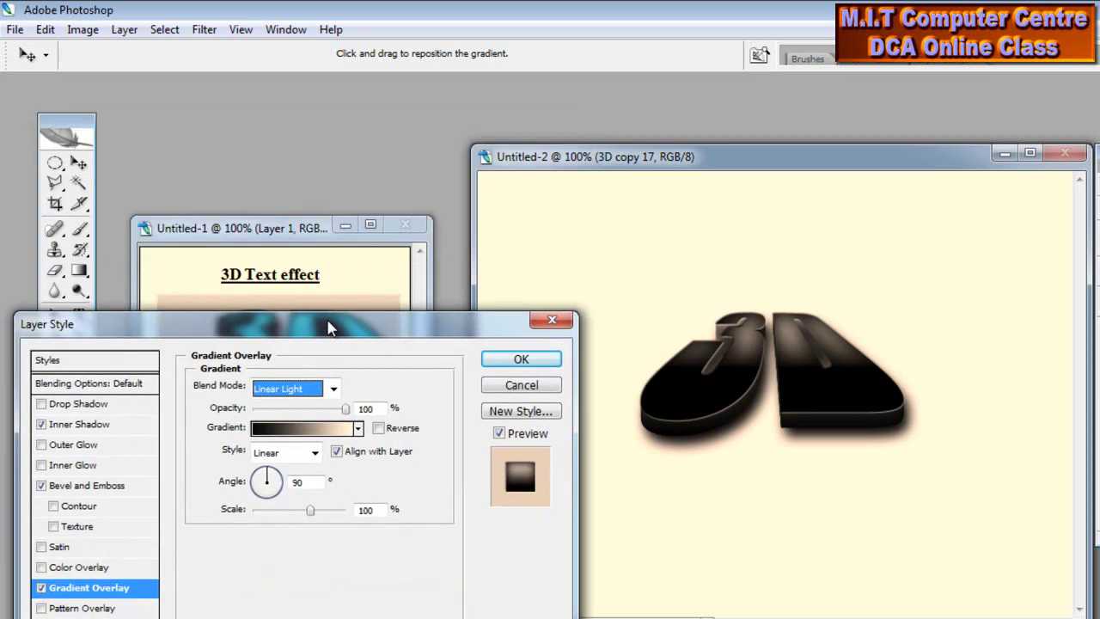
# - Set the starting color stop of the overlay gradient to #4195e3
pyautogui.click(302, 427)
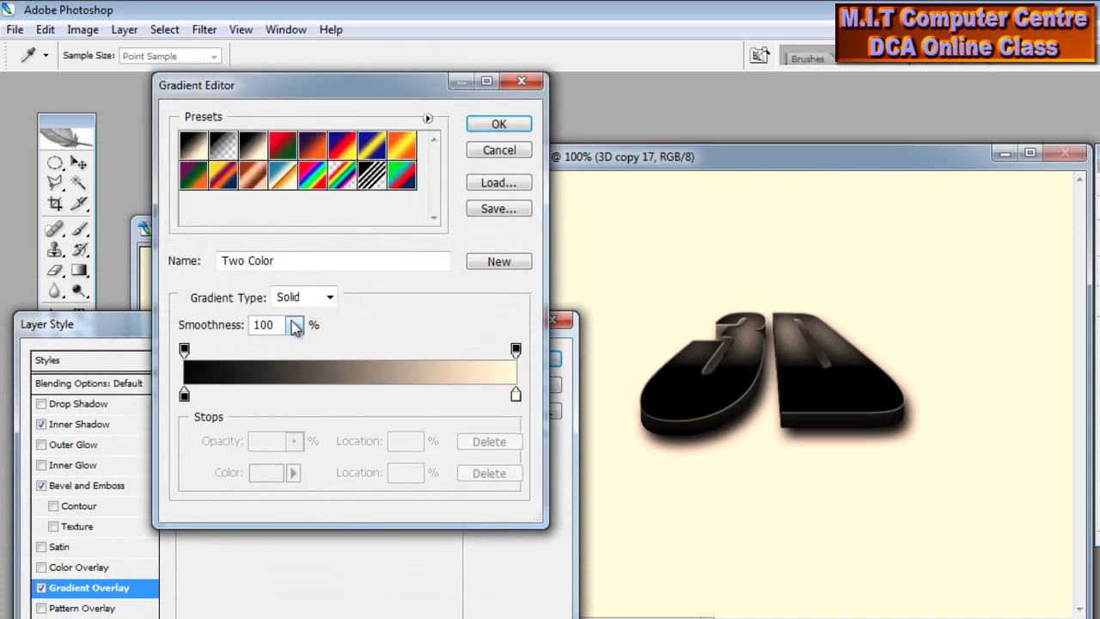
pyautogui.doubleClick(185, 396)
pyautogui.click(411, 493)
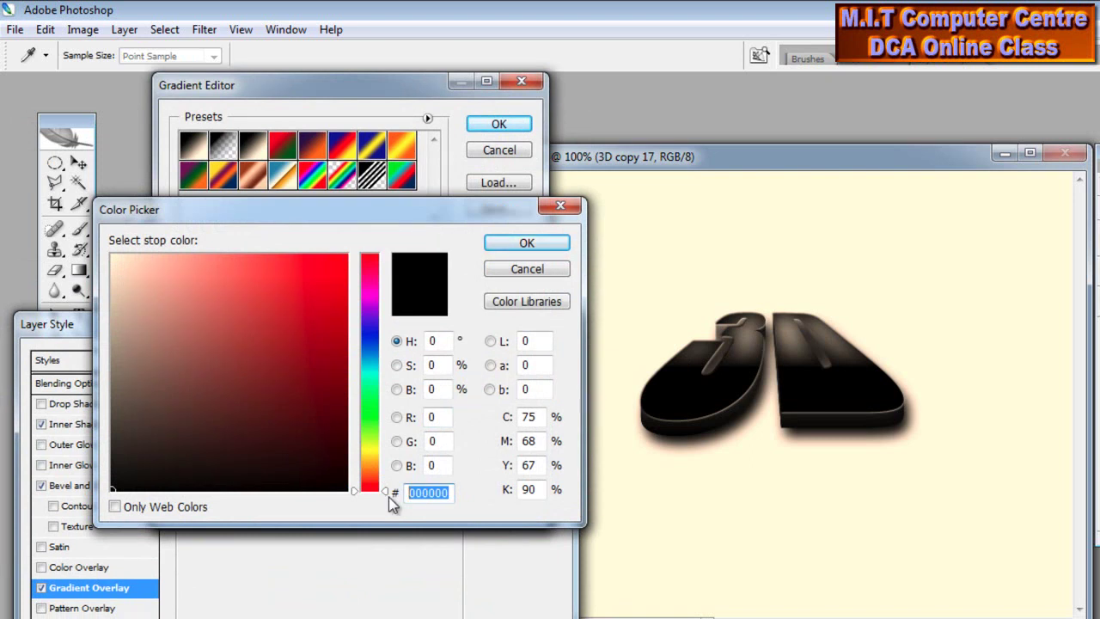
pyautogui.write('419')
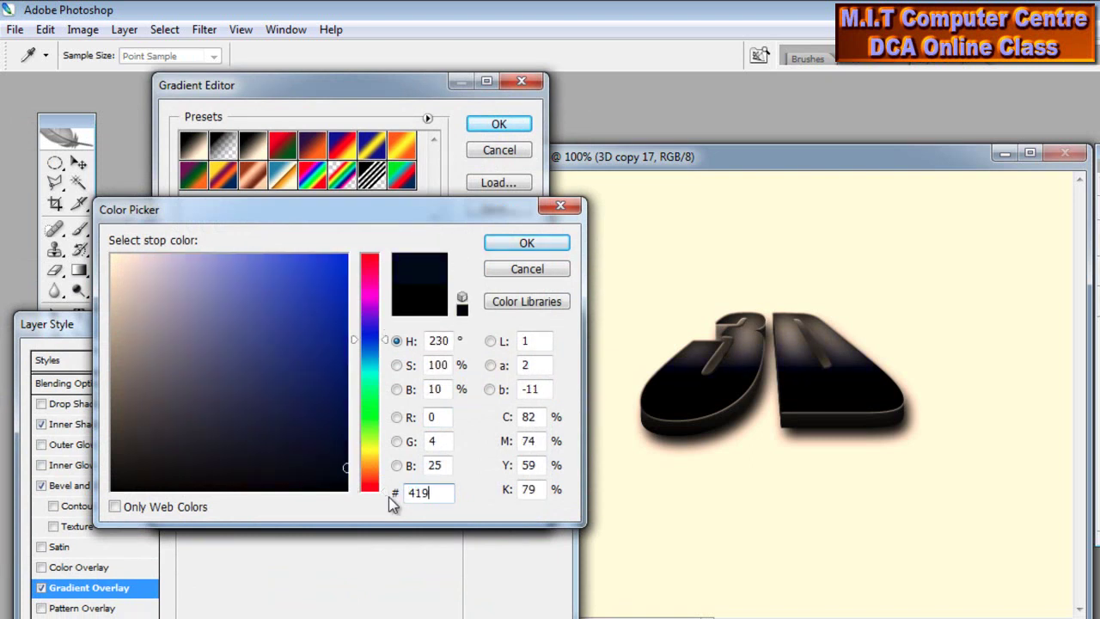
pyautogui.write('5')
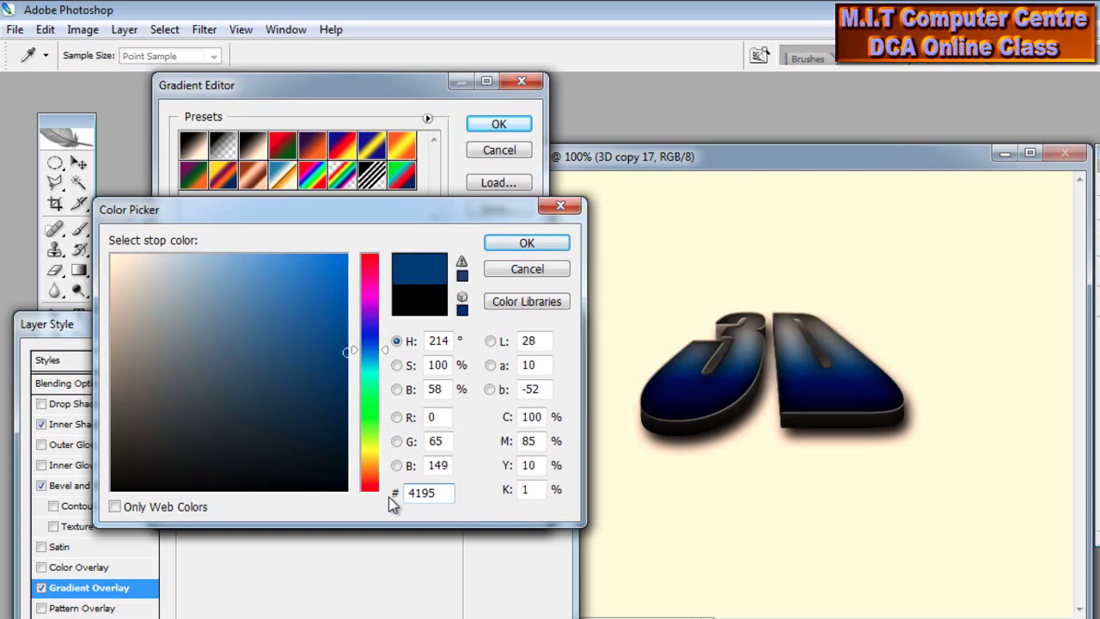
pyautogui.write('e3')
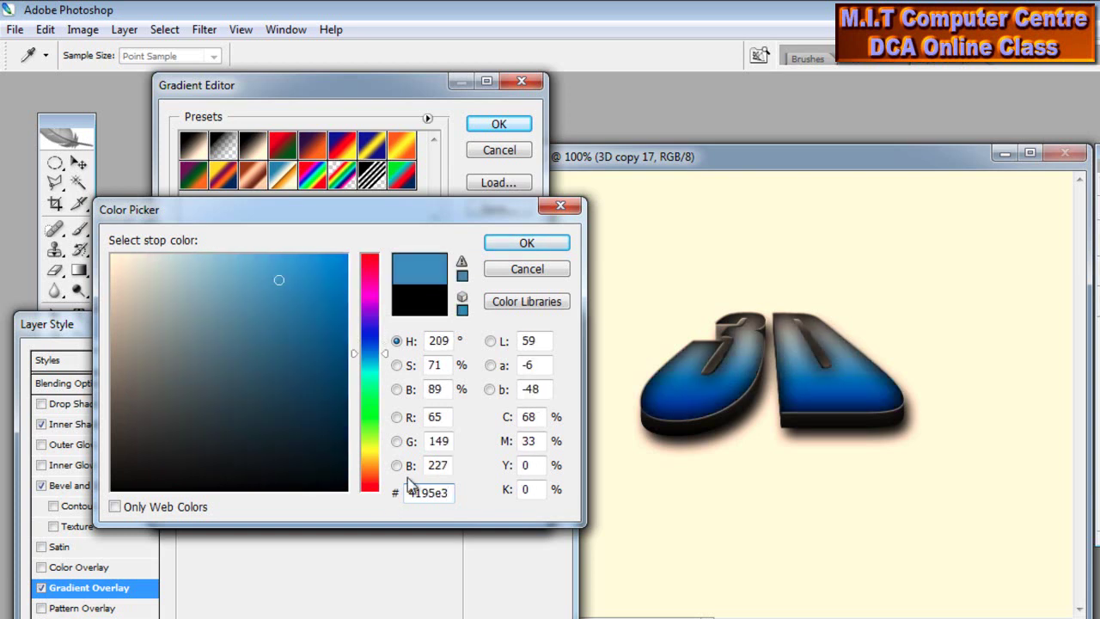
pyautogui.click(526, 244)
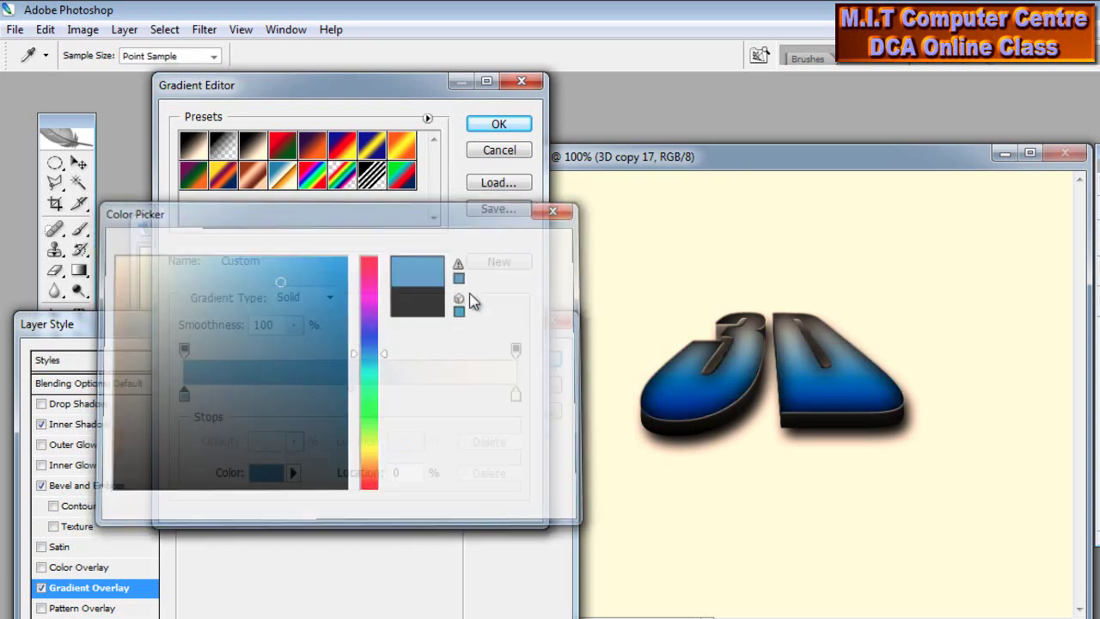
# - Set the ending color stop of the overlay gradient to #7ed0ff and accept the edited gradient
pyautogui.doubleClick(516, 394)
pyautogui.doubleClick(421, 492)
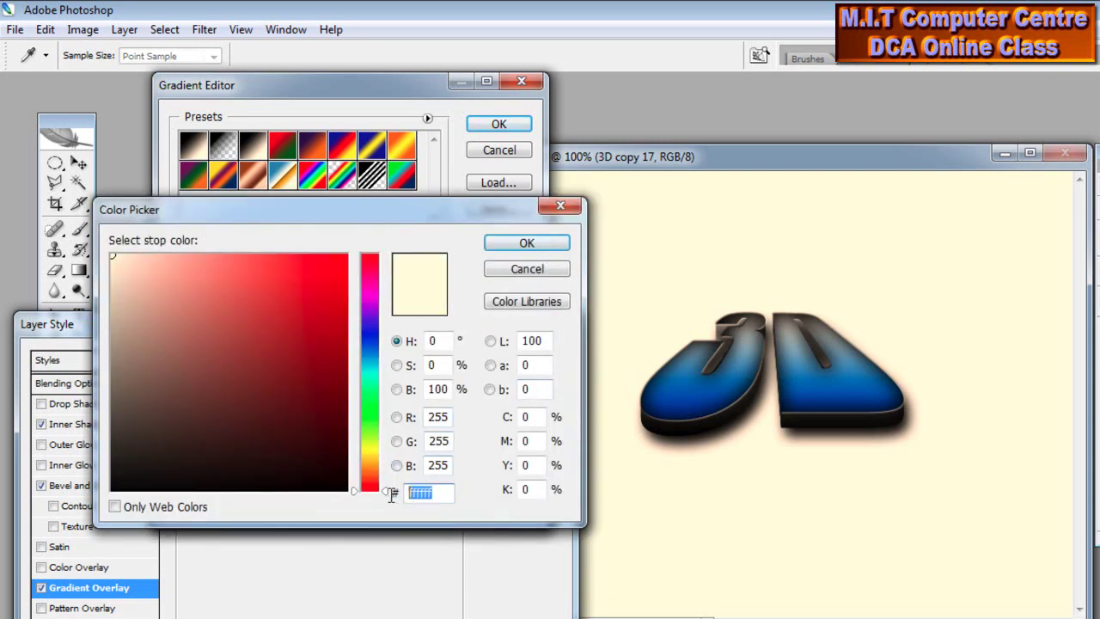
pyautogui.write('7')
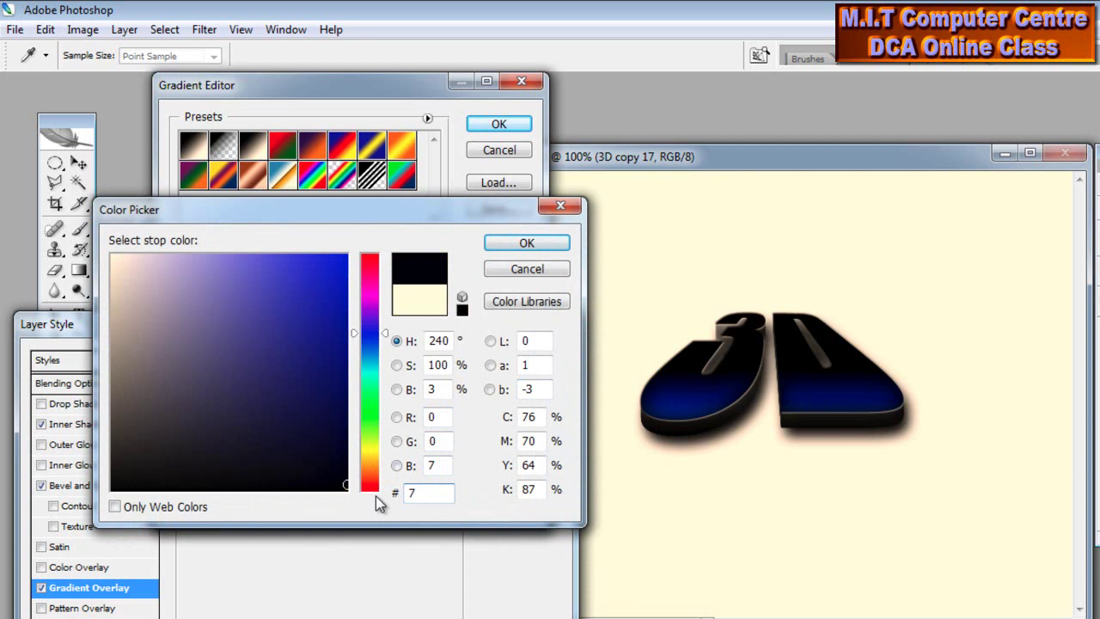
pyautogui.write('ed')
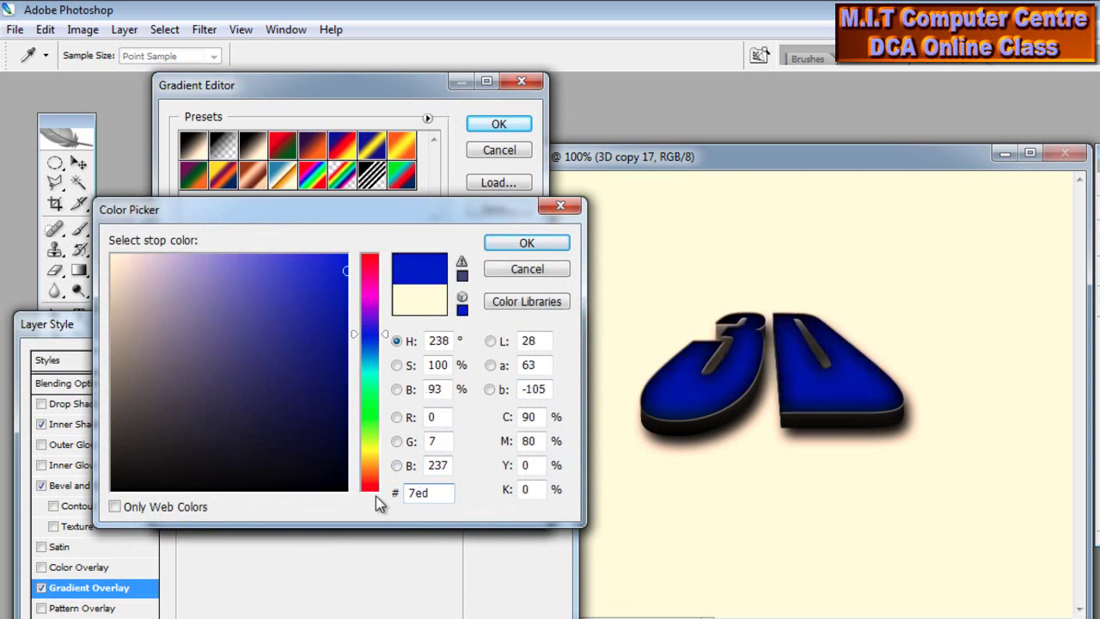
pyautogui.write('0ff')
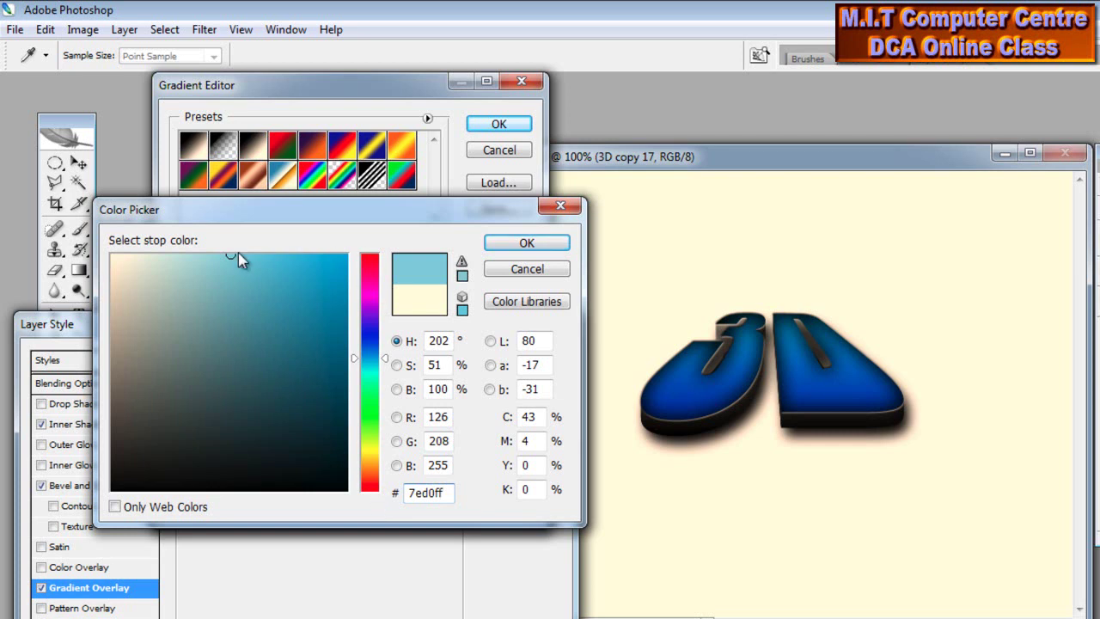
pyautogui.click(524, 244)
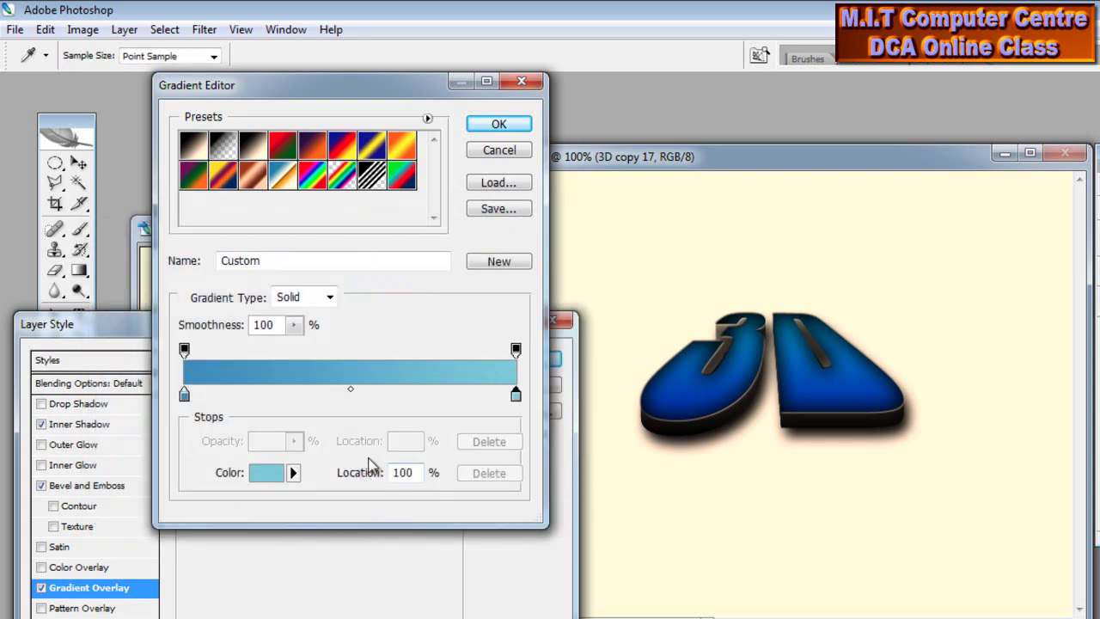
pyautogui.click(499, 126)
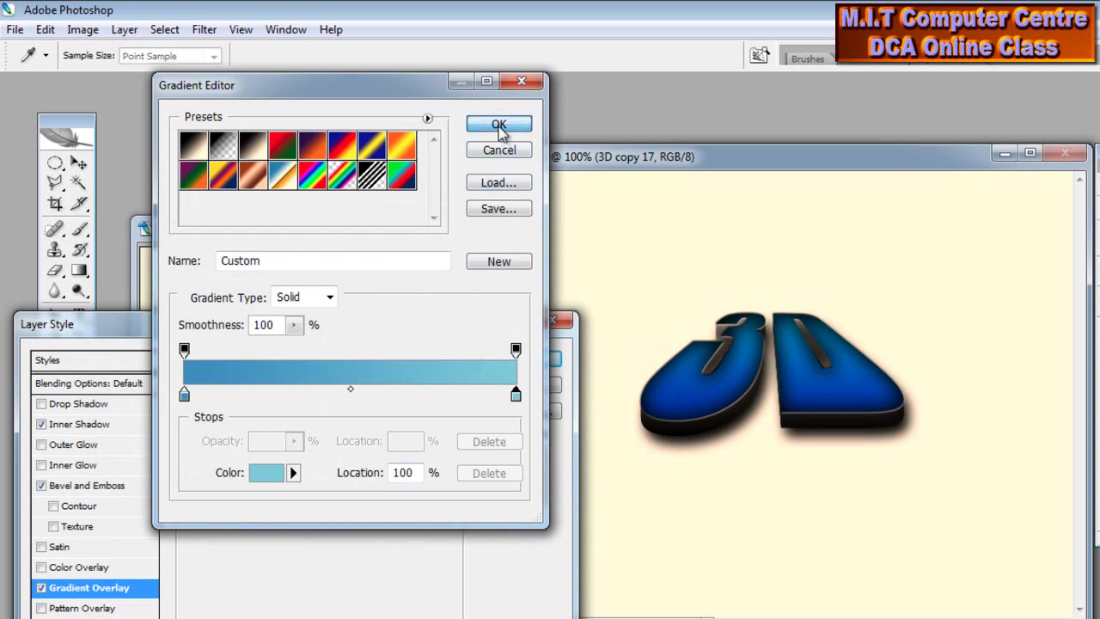
# - Add a Pattern Overlay using the mottled brown pattern at a scale of about 893% and apply the layer style
pyautogui.moveTo(424, 329); pyautogui.dragTo(459, 185)
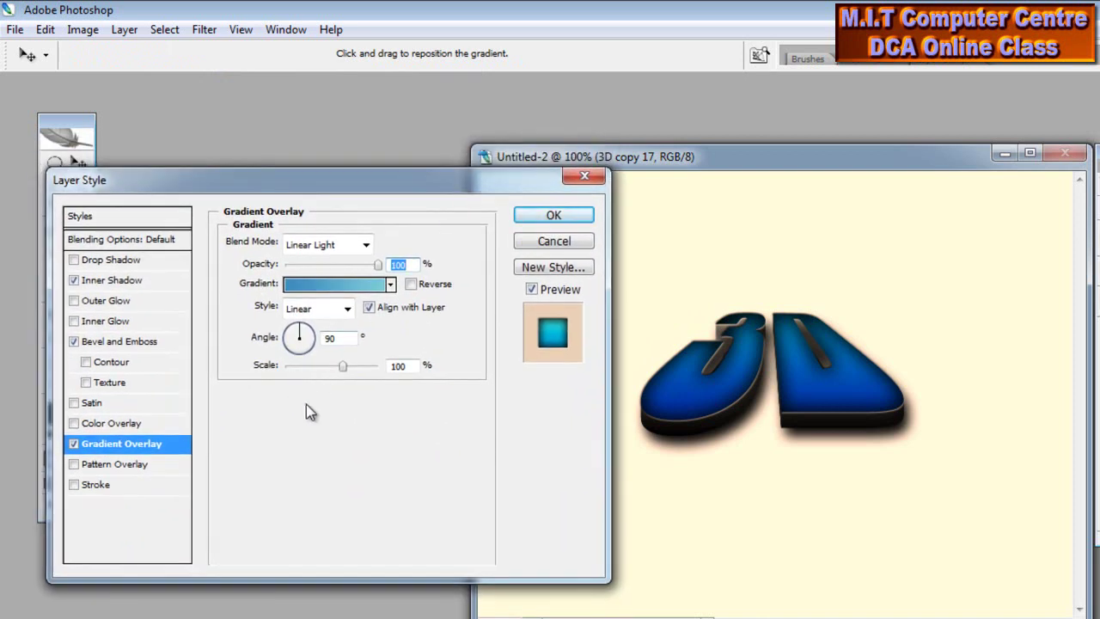
pyautogui.click(161, 465)
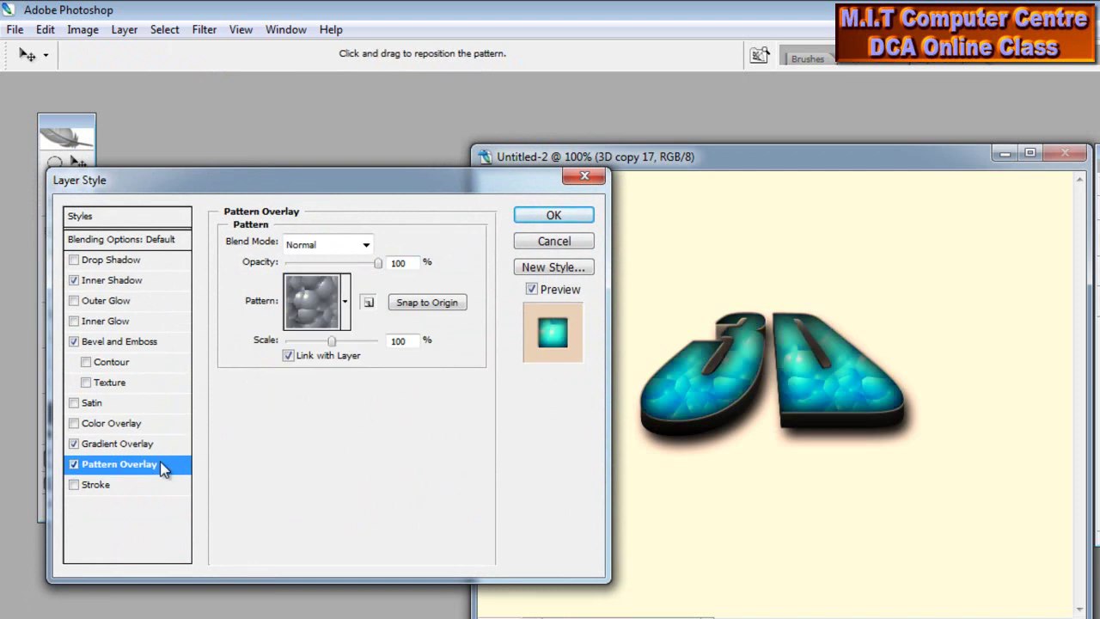
pyautogui.moveTo(698, 393); pyautogui.dragTo(811, 381)
pyautogui.click(348, 306)
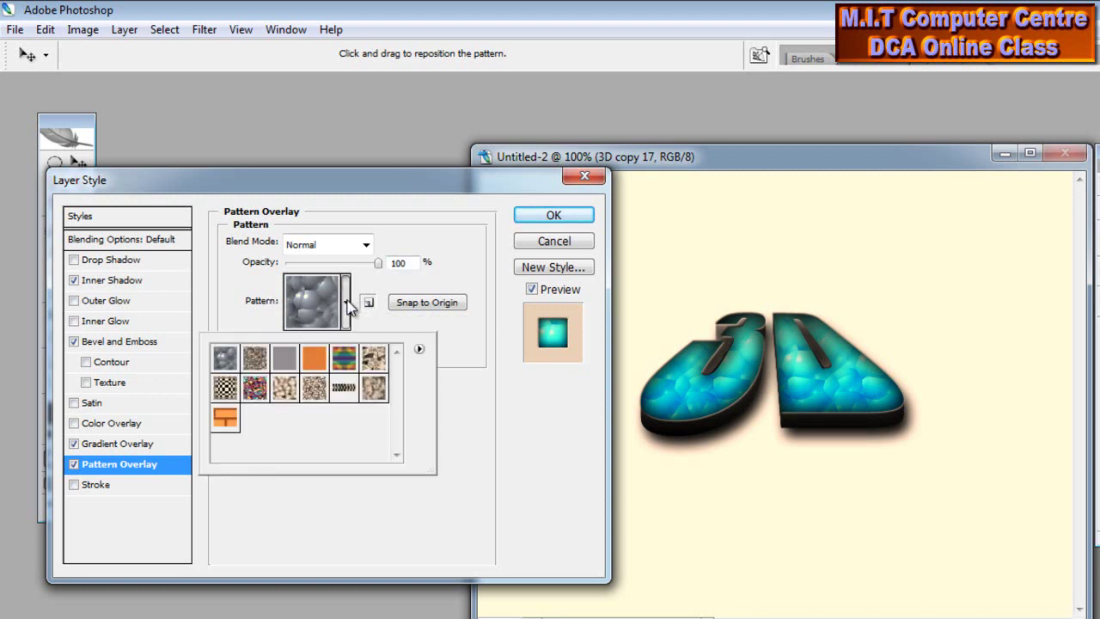
pyautogui.click(372, 389)
pyautogui.click(496, 417)
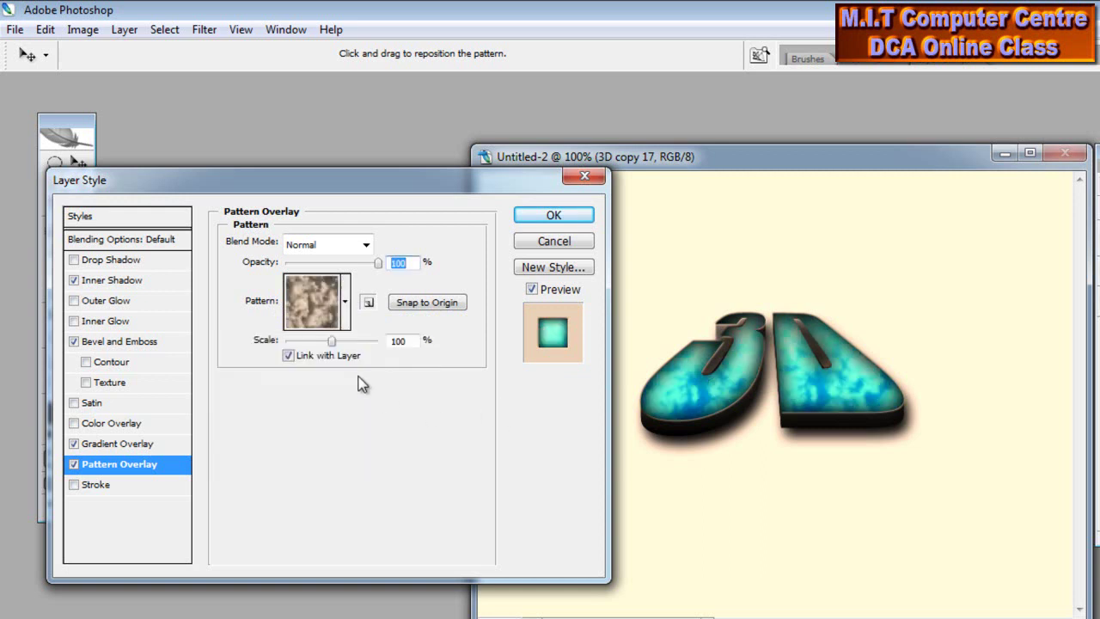
pyautogui.moveTo(287, 341); pyautogui.dragTo(382, 357)
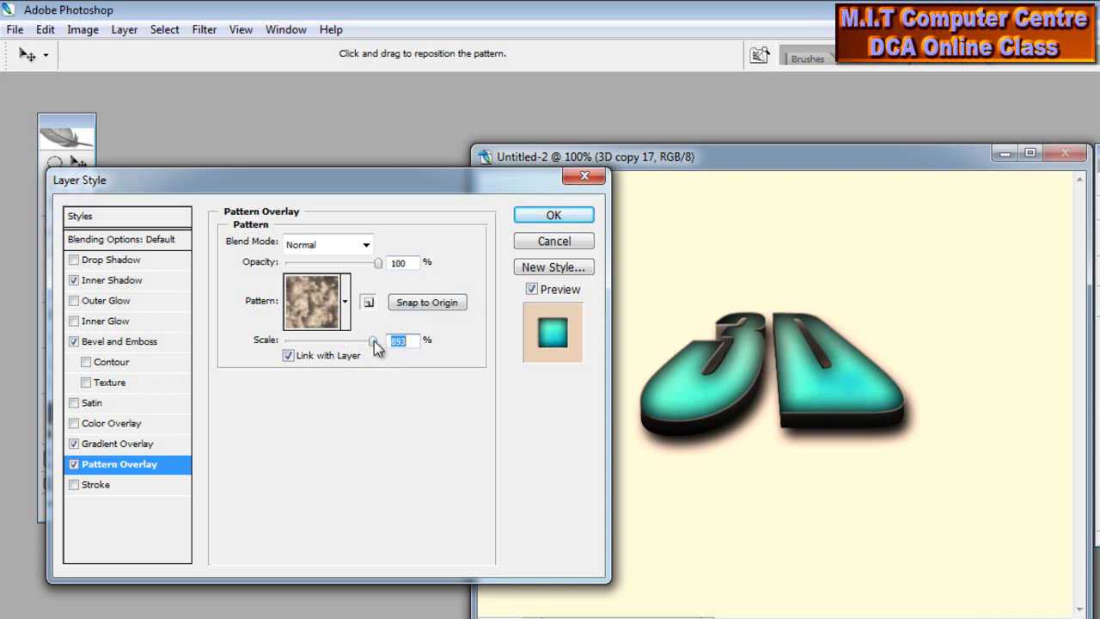
pyautogui.click(557, 216)
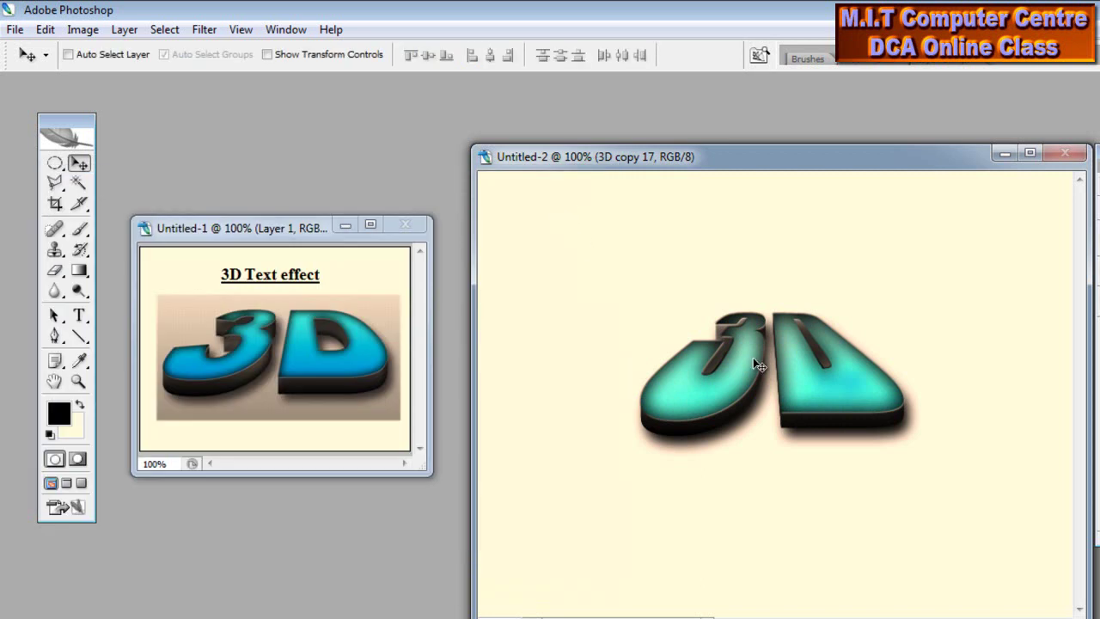
# - Add a Pattern Overlay to the 3D copy 16 layer with the black woven pattern at a reduced scale
pyautogui.click(913, 275)
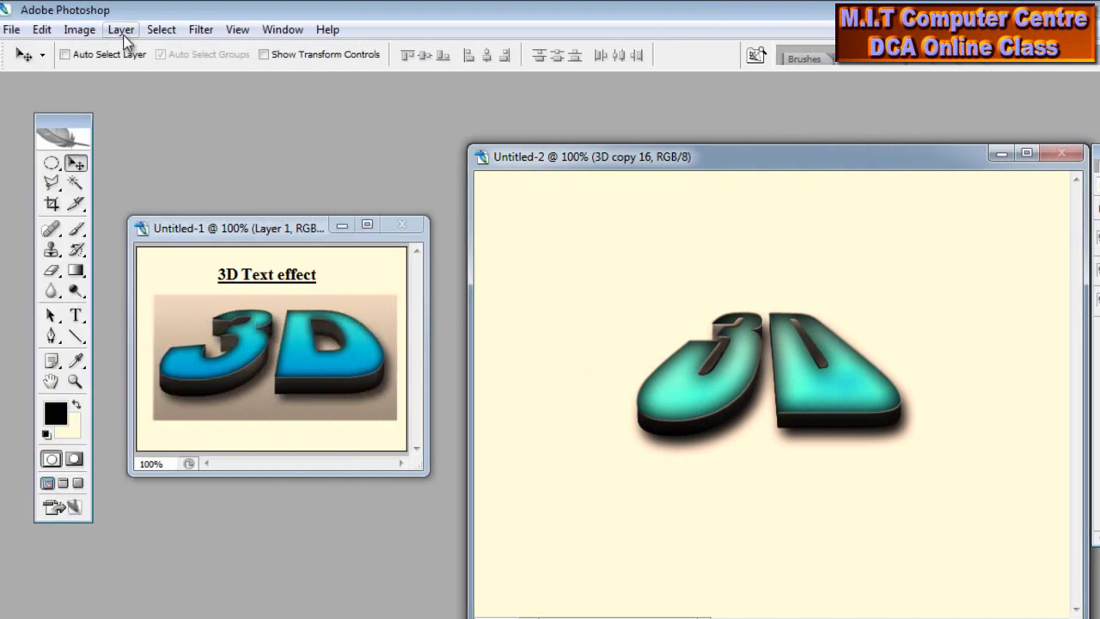
pyautogui.click(122, 31)
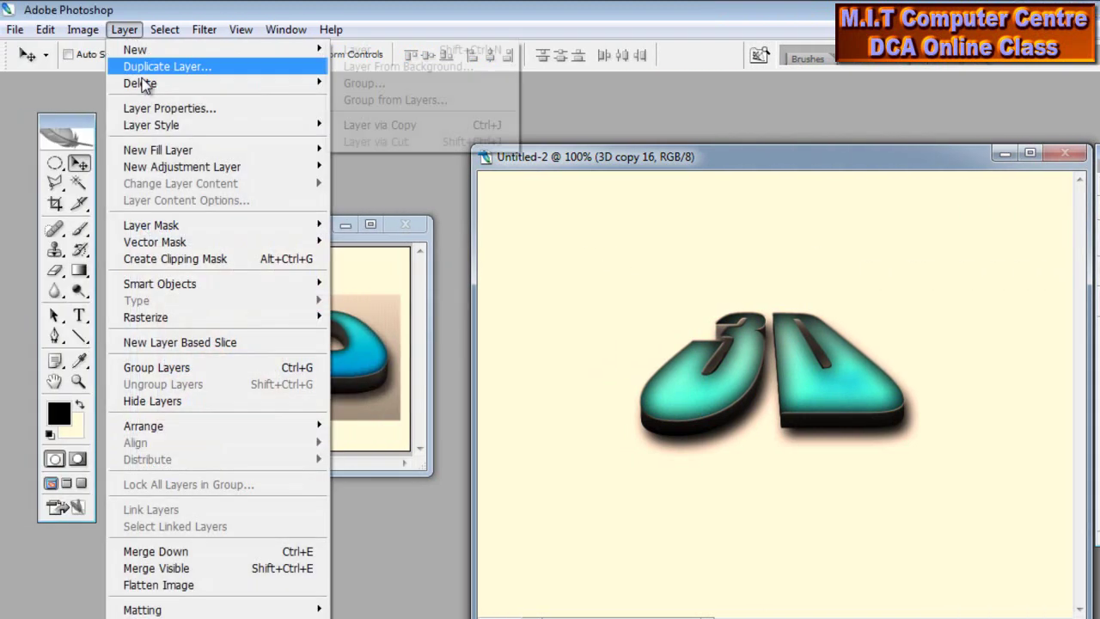
pyautogui.moveTo(217, 127)
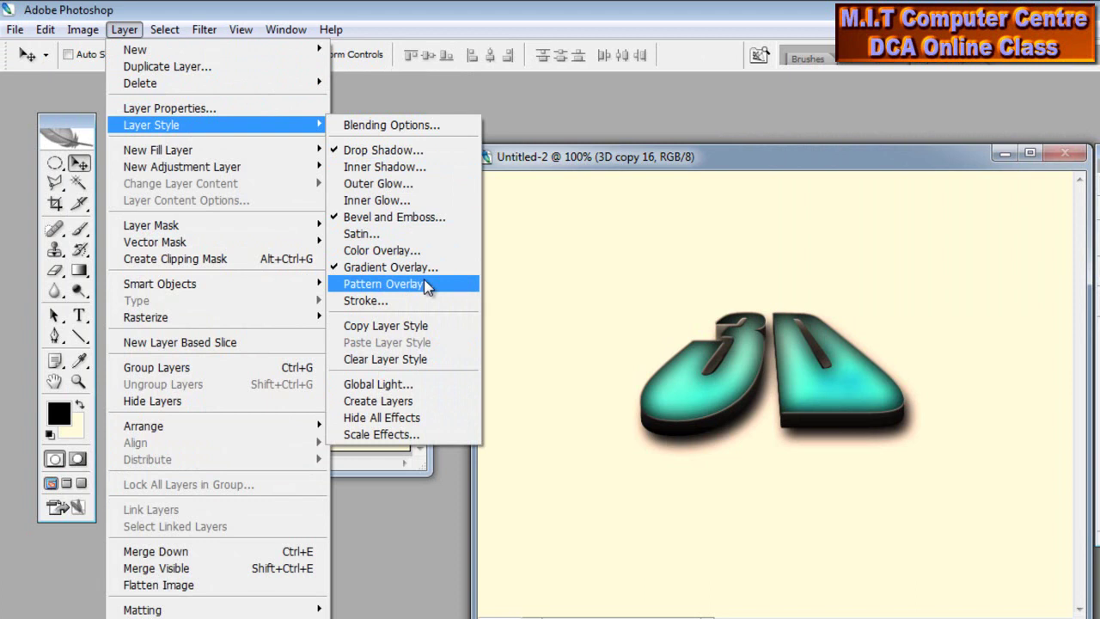
pyautogui.click(384, 283)
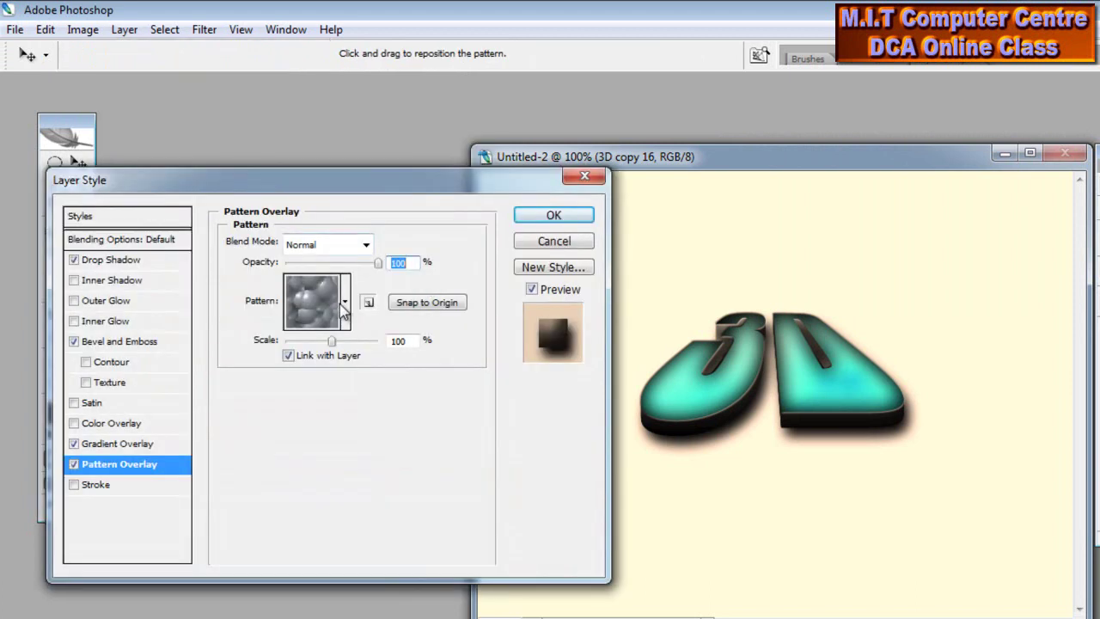
pyautogui.click(345, 304)
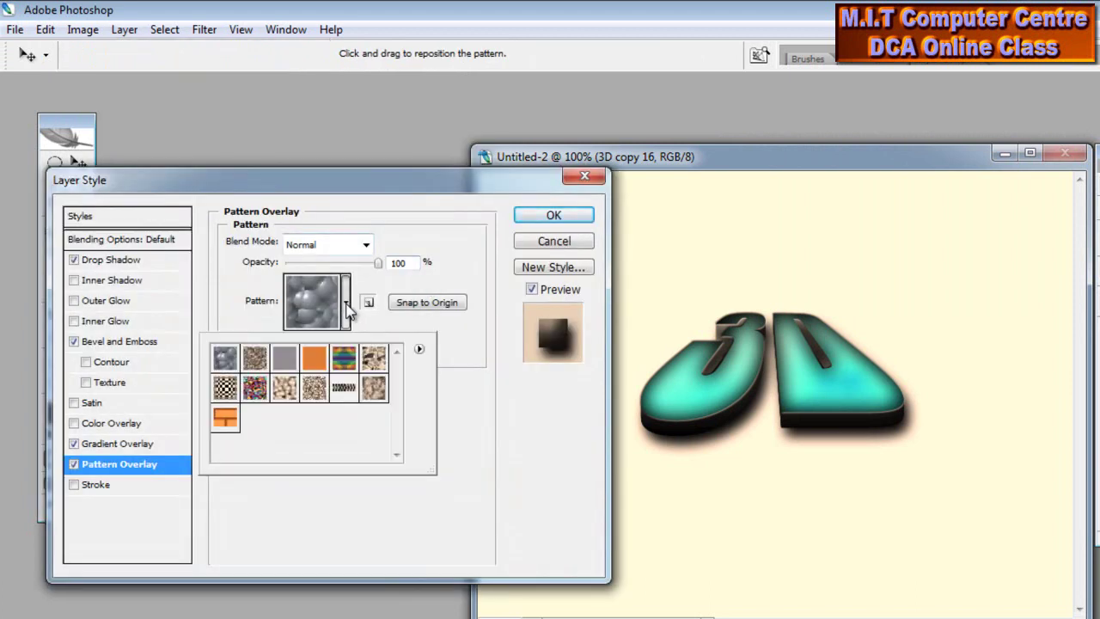
pyautogui.click(343, 391)
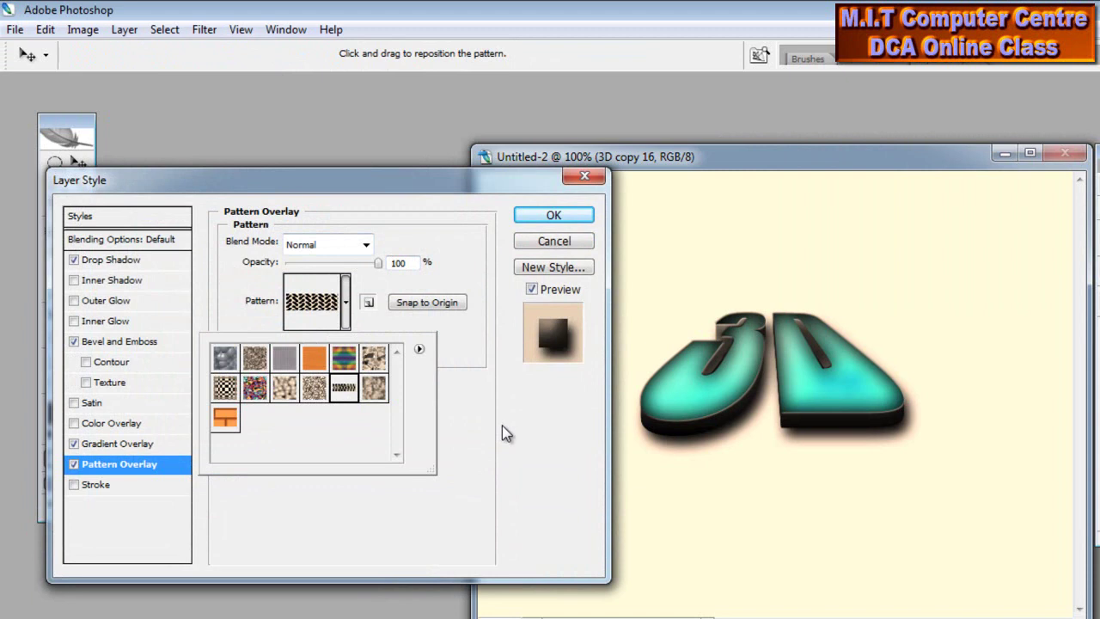
pyautogui.click(502, 425)
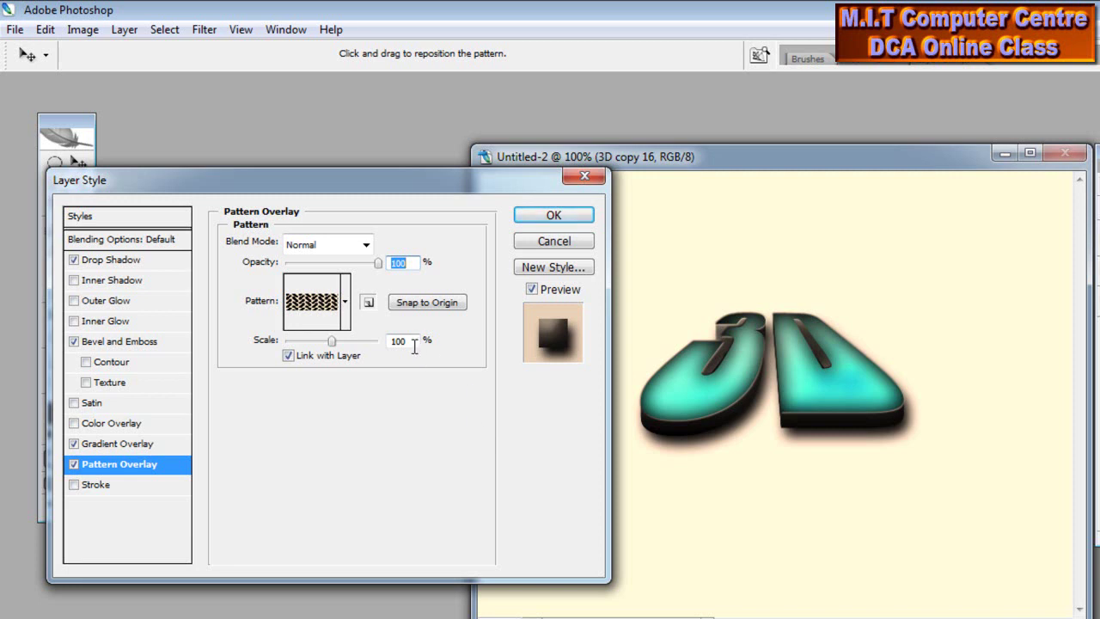
pyautogui.moveTo(332, 346); pyautogui.dragTo(307, 341)
pyautogui.click(548, 220)
# - Select the Background layer and set the Gradient tool to the Foreground to Background preset
pyautogui.moveTo(749, 162); pyautogui.dragTo(656, 145)
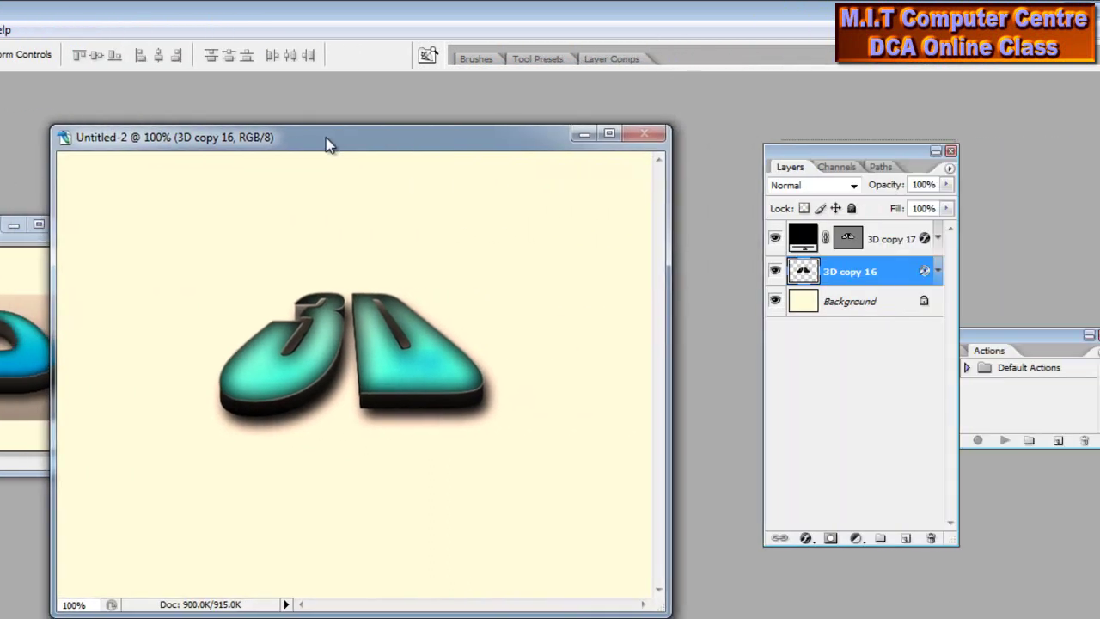
pyautogui.click(864, 300)
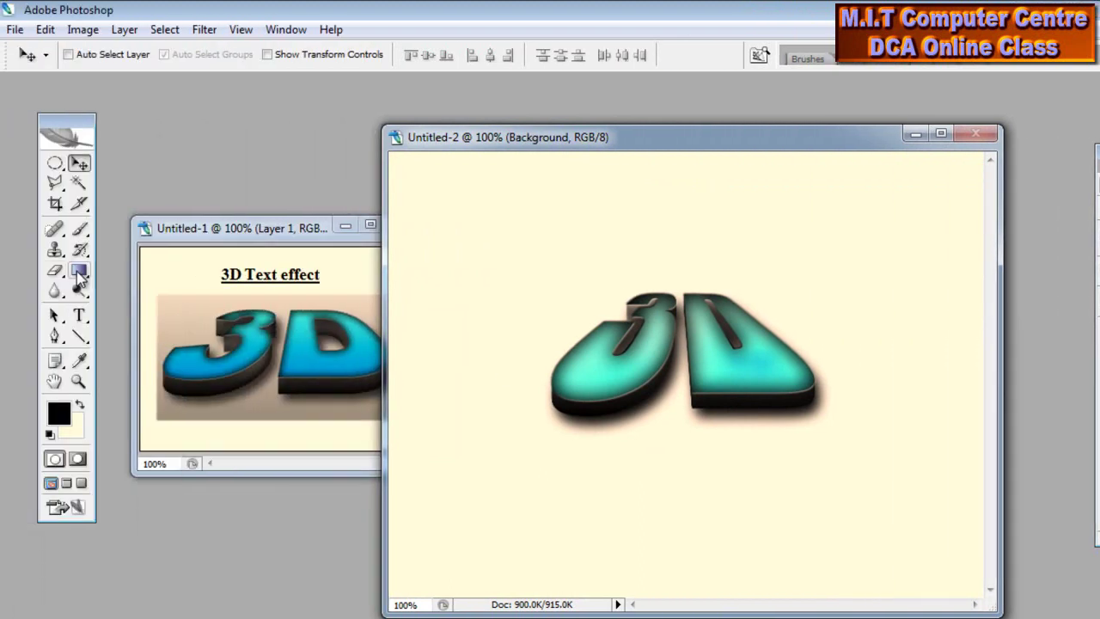
pyautogui.click(76, 271)
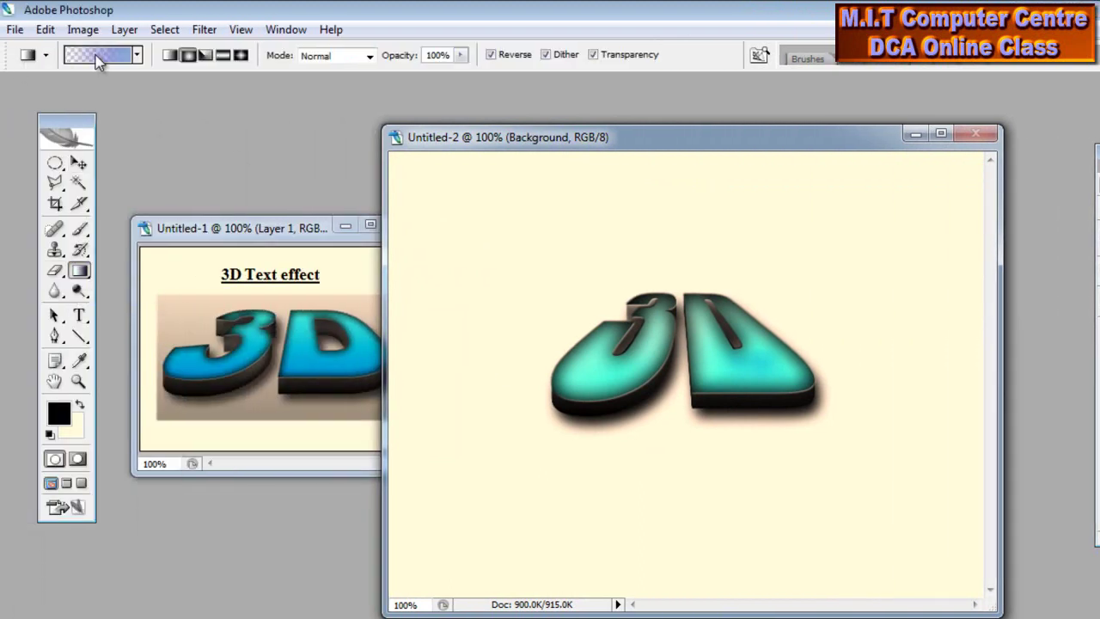
pyautogui.click(99, 57)
pyautogui.click(184, 145)
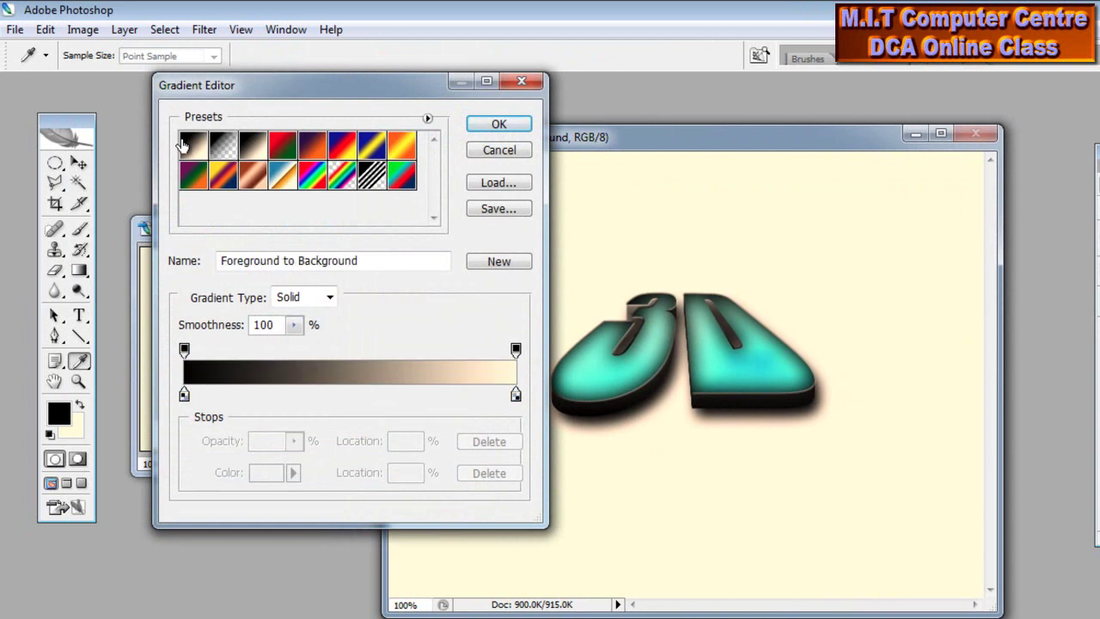
pyautogui.click(501, 124)
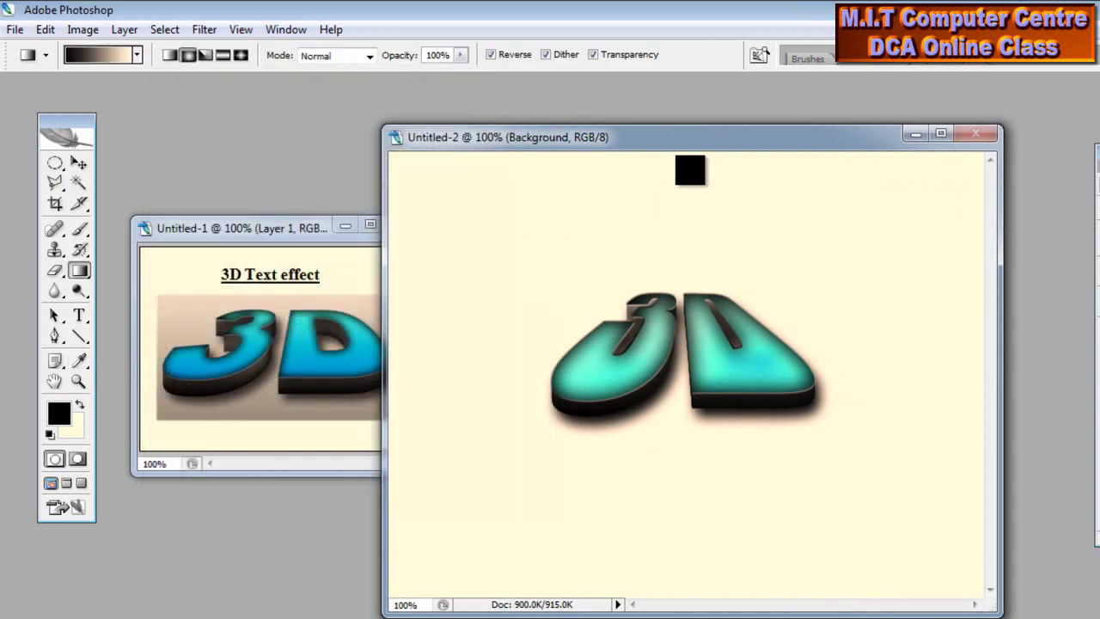
# - Try a radial gradient from the top to the bottom of the Background layer, and undo it
pyautogui.moveTo(693, 167); pyautogui.dragTo(692, 606)
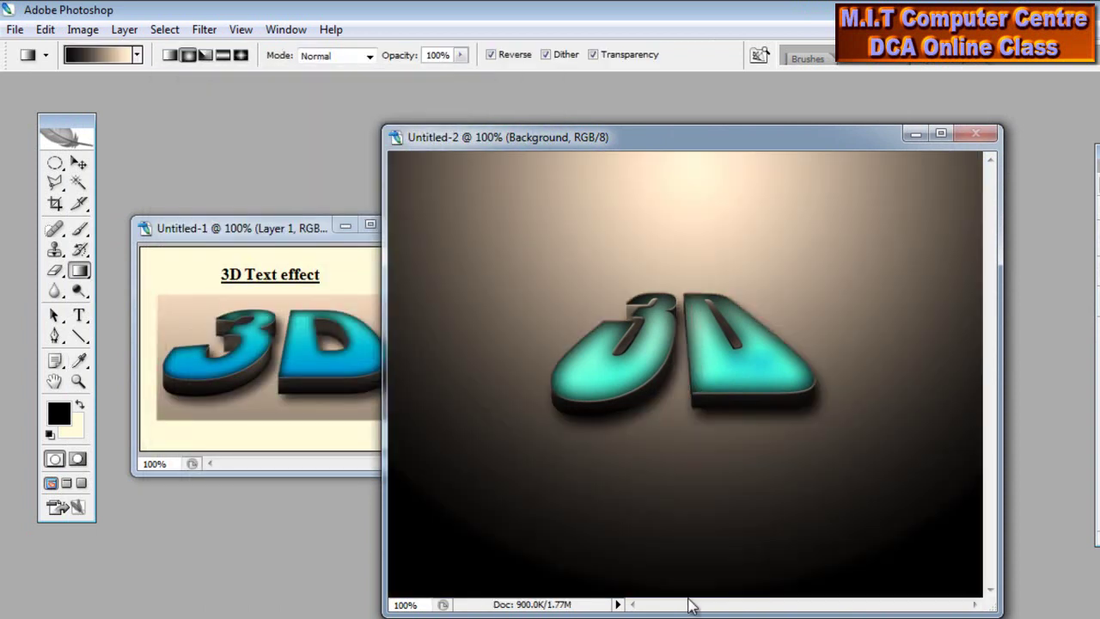
pyautogui.hotkey('ctrl', 'z')
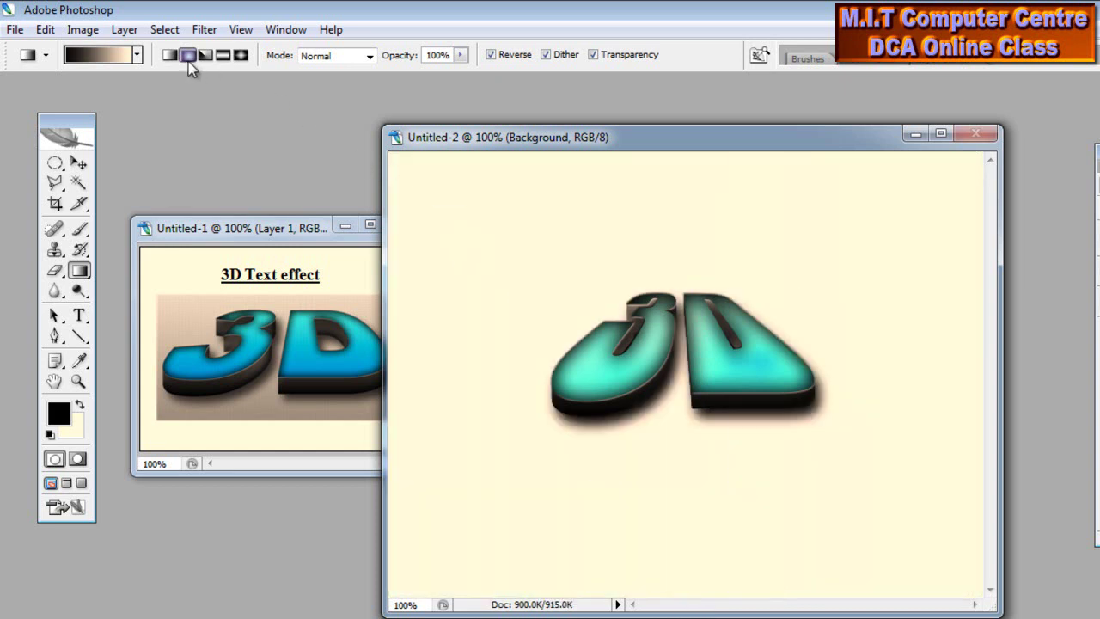
# - Fill the Background layer with a linear gradient running from cream at the top edge to black at the bottom edge
pyautogui.click(174, 55)
pyautogui.moveTo(694, 166); pyautogui.dragTo(697, 603)
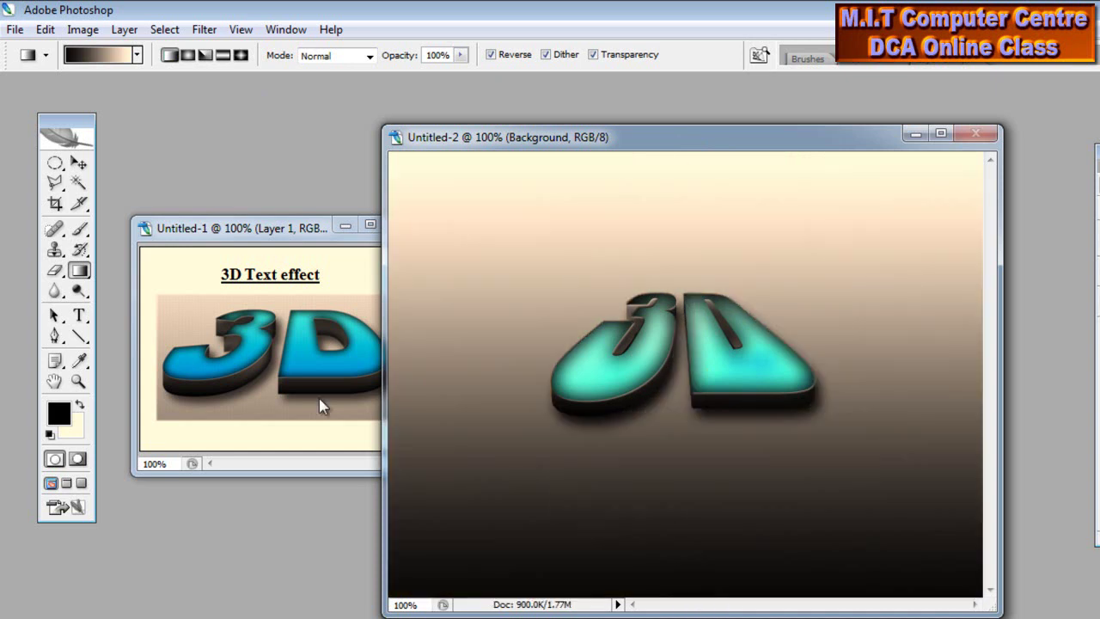
pyautogui.click(78, 163)
pyautogui.moveTo(680, 146); pyautogui.dragTo(748, 199)
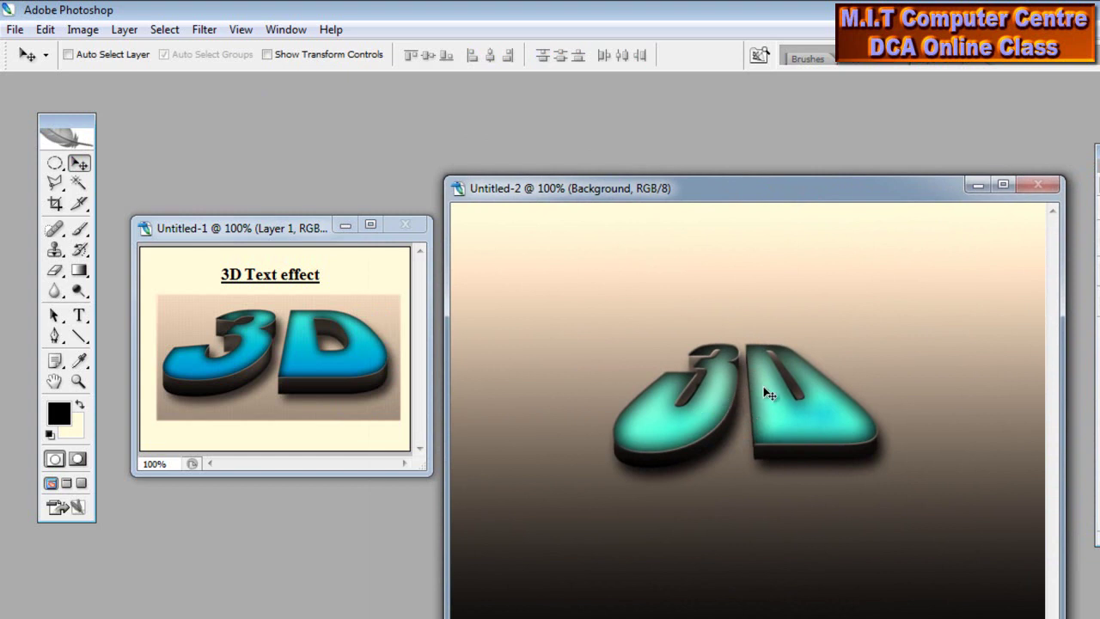
pyautogui.moveTo(730, 187); pyautogui.dragTo(729, 227)
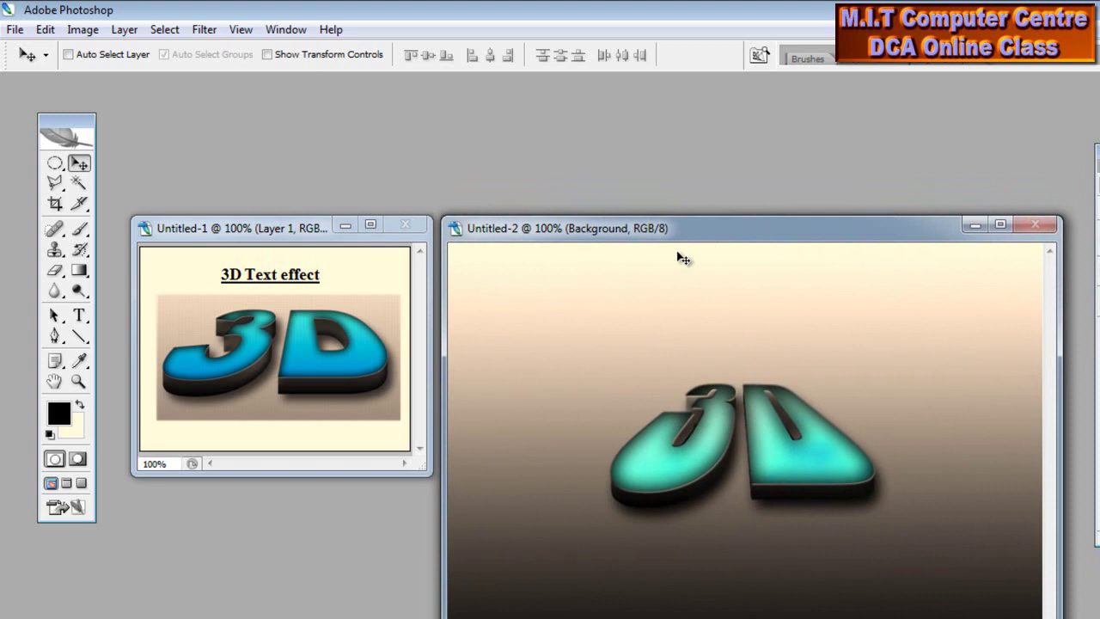